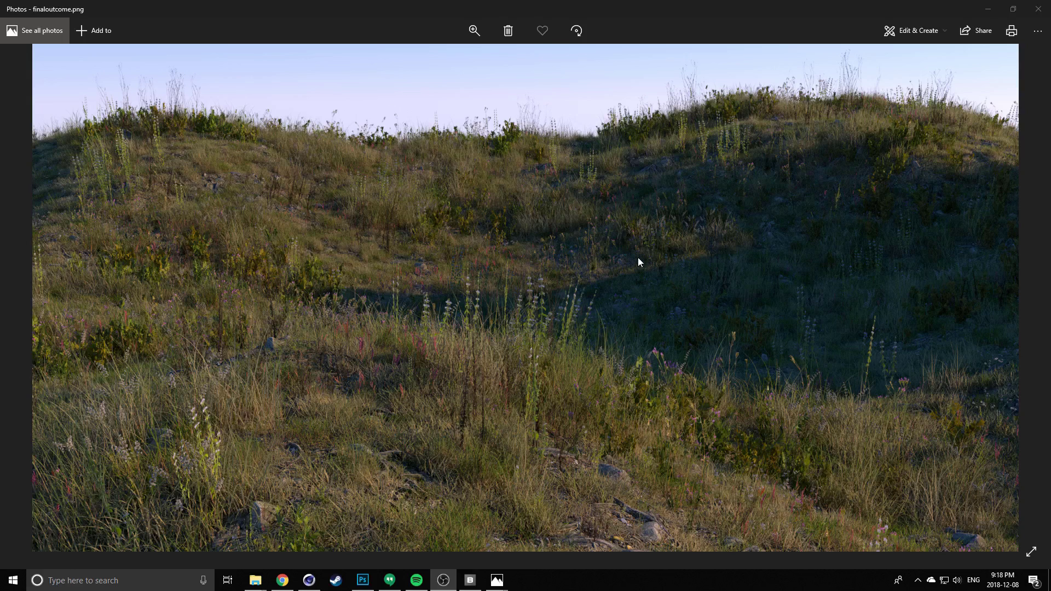
# Examine the plant atlas image rjfffsa_Thumb.png against the finaloutcome.png landscape render
pyautogui.moveTo(1050, 79); pyautogui.dragTo(532, 83)
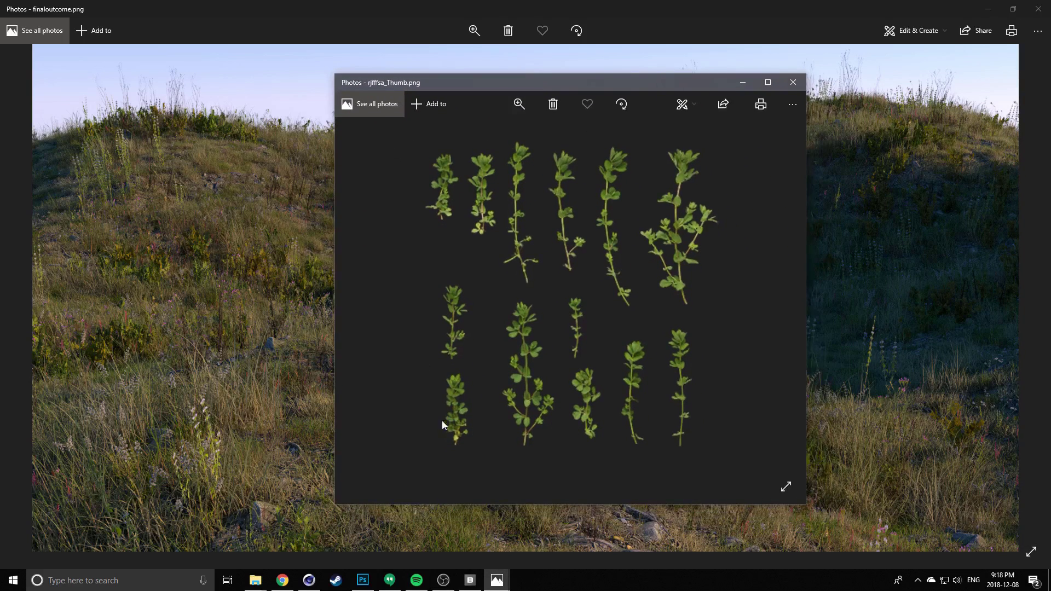
pyautogui.moveTo(532, 268); pyautogui.dragTo(495, 276)
pyautogui.moveTo(479, 81); pyautogui.dragTo(659, 78)
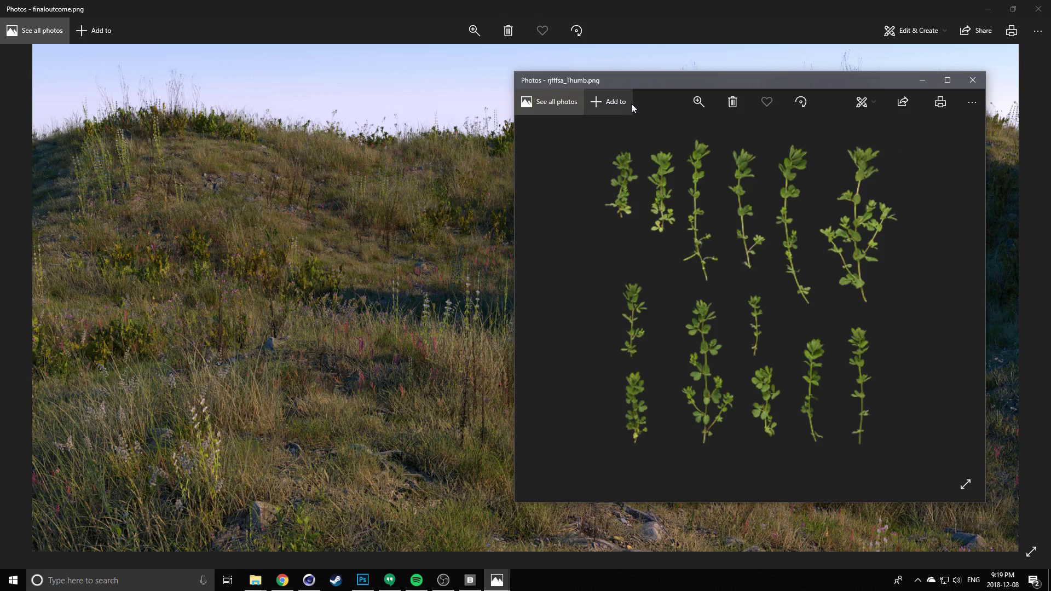
pyautogui.moveTo(649, 87); pyautogui.dragTo(460, 68)
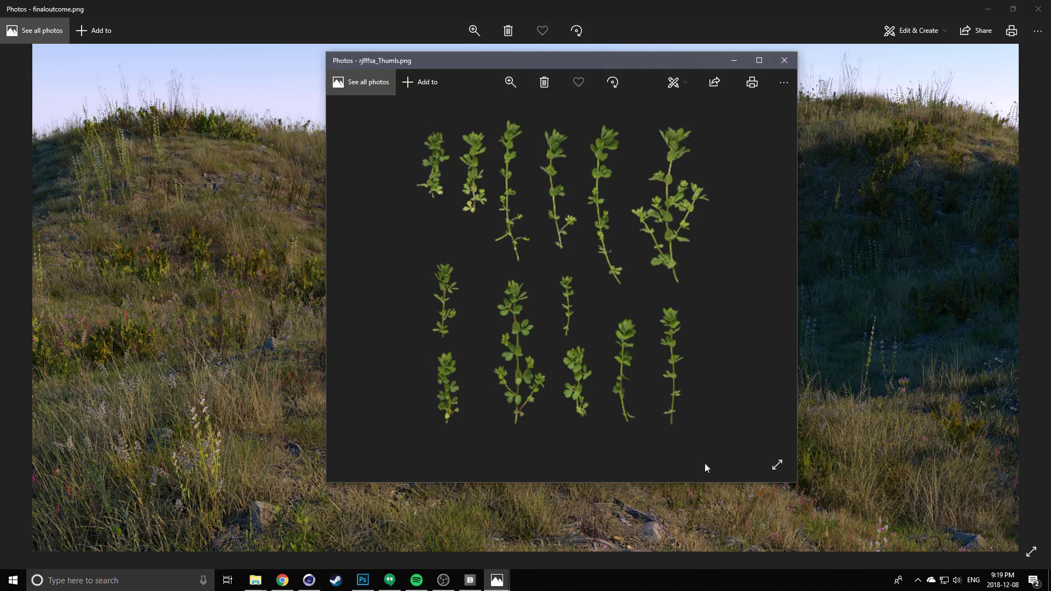
pyautogui.moveTo(510, 60)
pyautogui.mouseDown()
pyautogui.moveTo(503, 54)
pyautogui.moveTo(521, 56)
pyautogui.mouseUp()
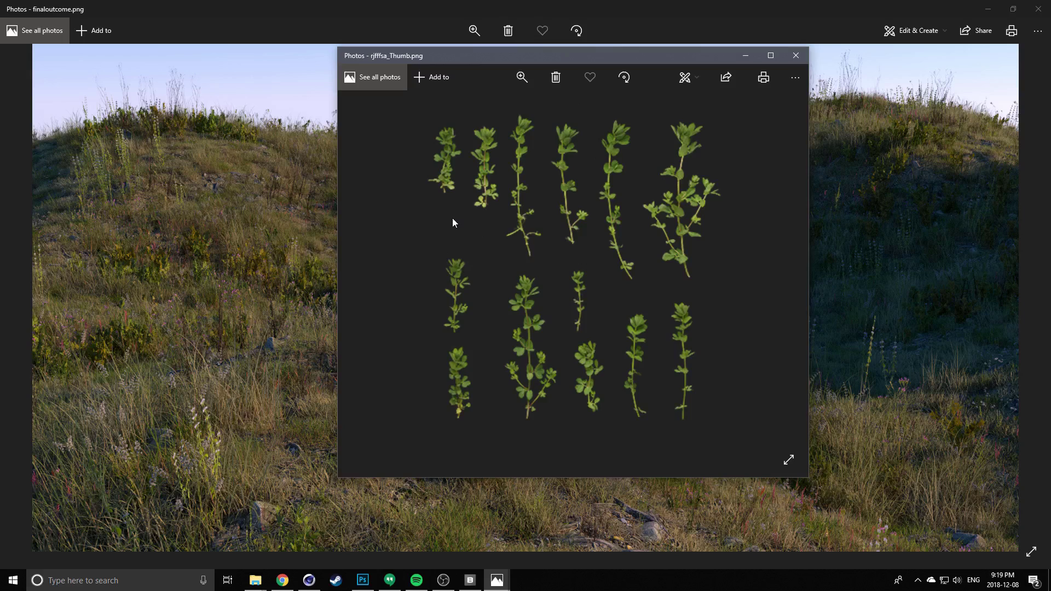
pyautogui.moveTo(464, 62); pyautogui.dragTo(293, 67)
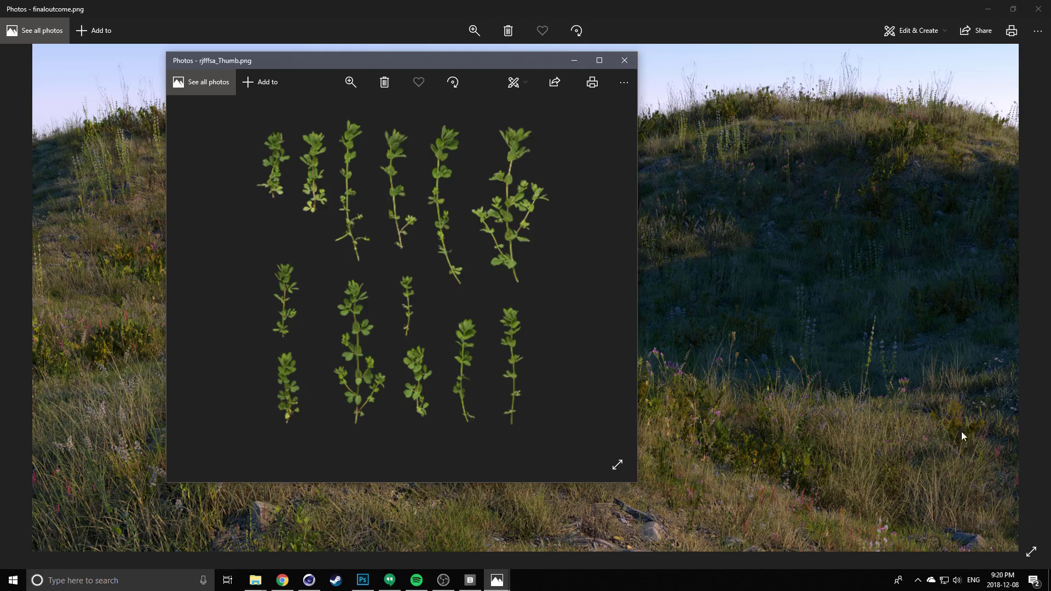
pyautogui.moveTo(517, 60); pyautogui.dragTo(1050, 102)
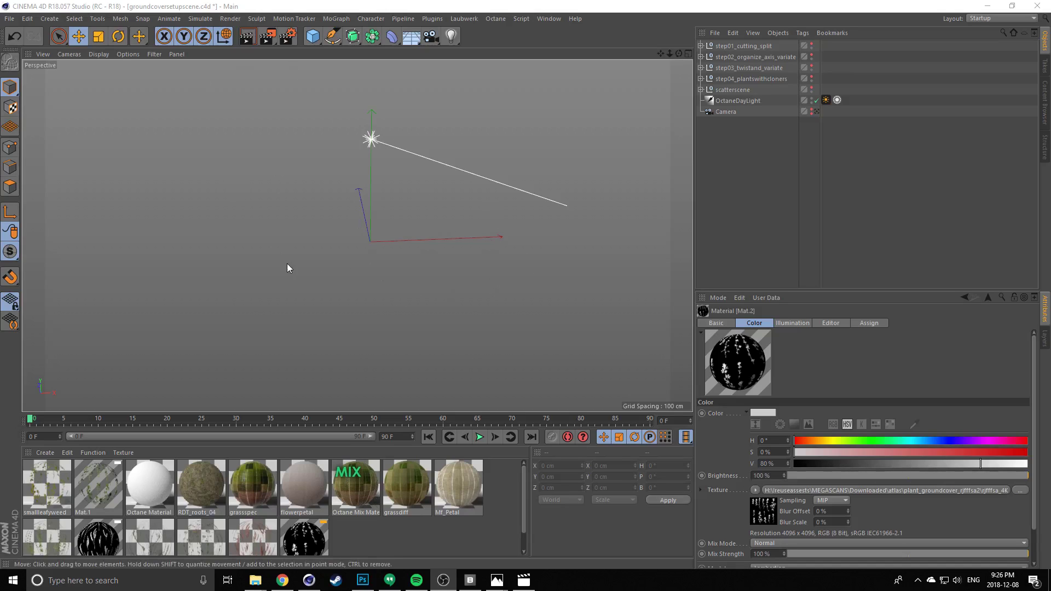
# Add a Plane primitive to the scene
pyautogui.moveTo(317, 200)
pyautogui.keyDown('alt'); pyautogui.mouseDown()
pyautogui.moveTo(323, 218)
pyautogui.moveTo(335, 211)
pyautogui.mouseUp(); pyautogui.keyUp('alt')
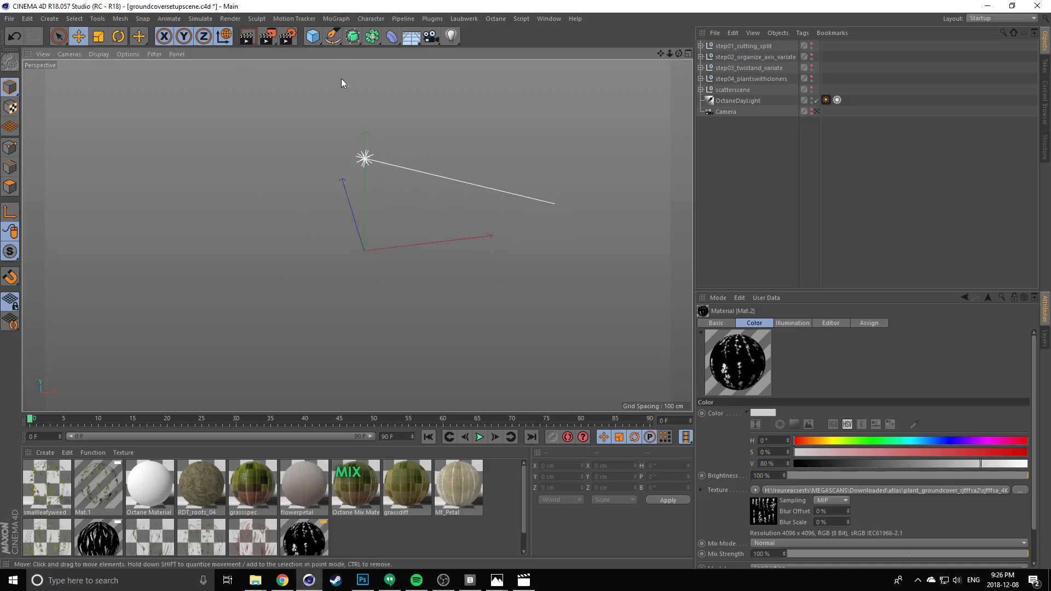
pyautogui.click(312, 36)
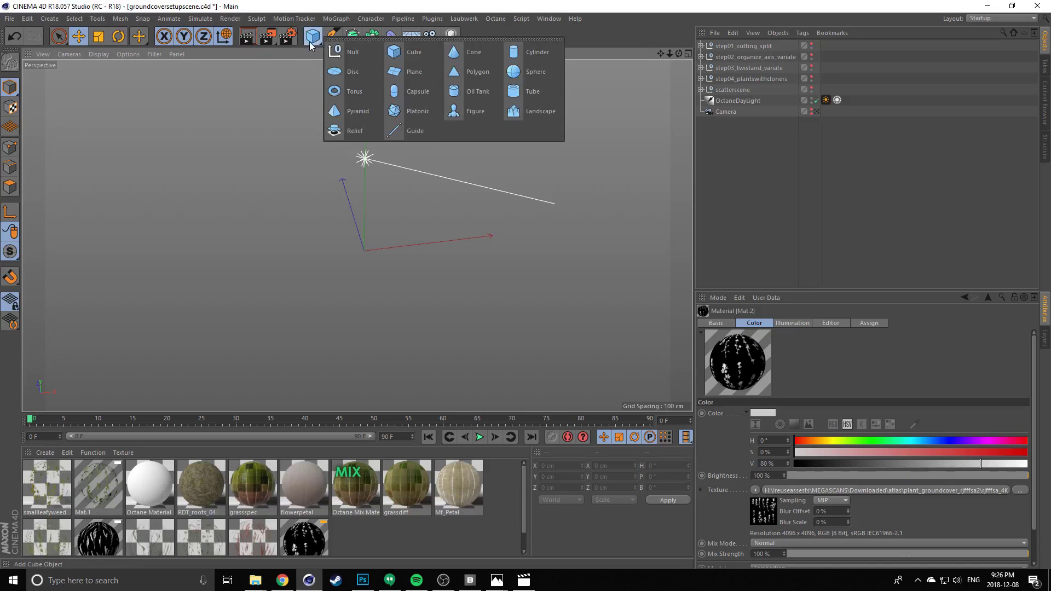
pyautogui.click(397, 76)
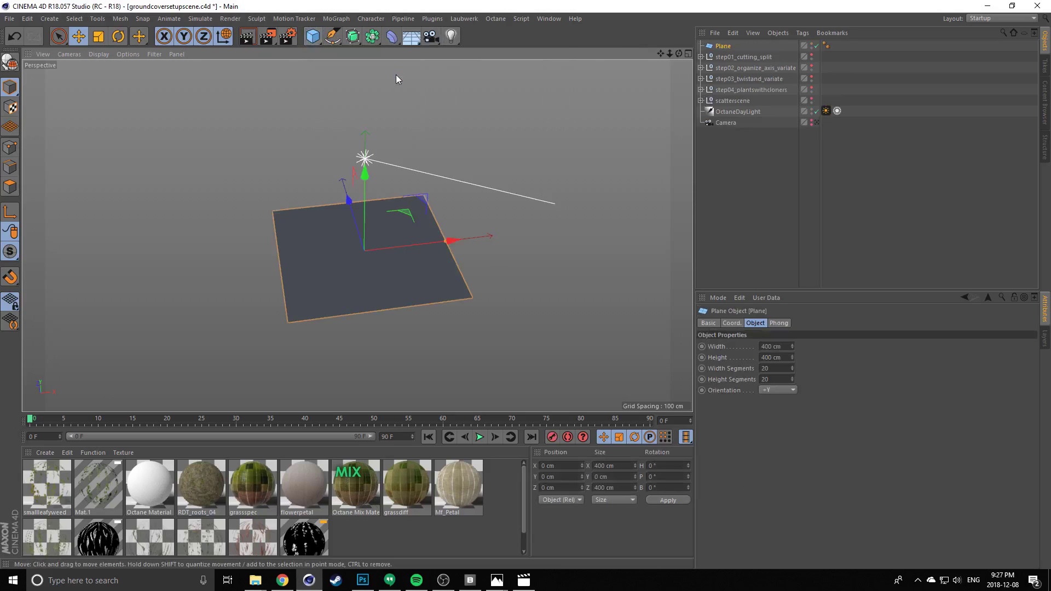
pyautogui.scroll(5, 332, 255)
pyautogui.moveTo(371, 245)
pyautogui.keyDown('alt'); pyautogui.mouseDown()
pyautogui.moveTo(382, 242)
pyautogui.moveTo(359, 248)
pyautogui.mouseUp(); pyautogui.keyUp('alt')
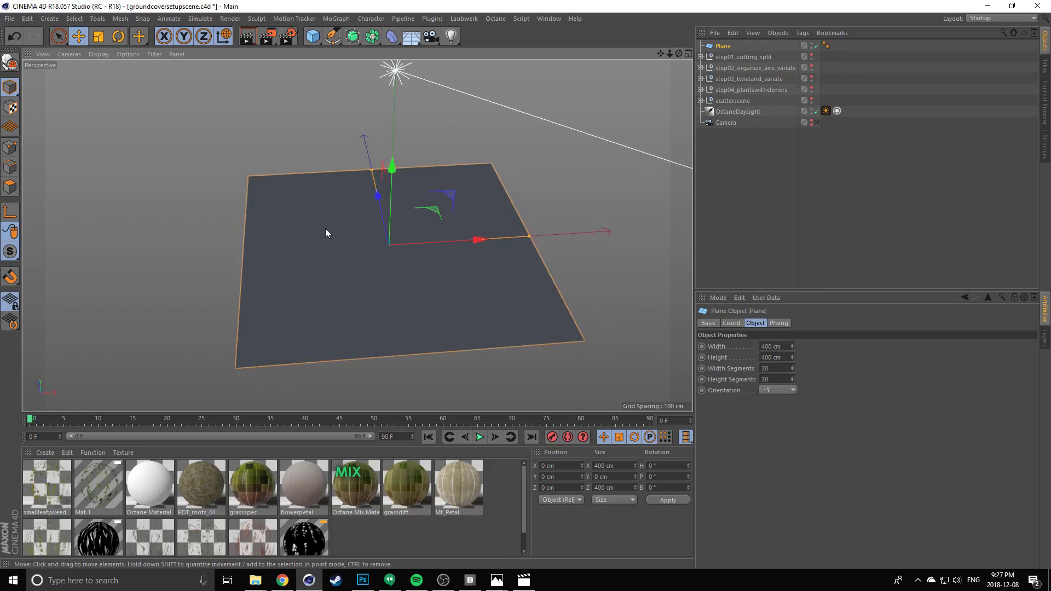
pyautogui.keyDown('alt'); pyautogui.moveTo(306, 277); pyautogui.dragTo(281, 292); pyautogui.keyUp('alt')
pyautogui.scroll(2, 321, 276)
pyautogui.keyDown('alt'); pyautogui.moveTo(344, 203); pyautogui.dragTo(300, 180); pyautogui.keyUp('alt')
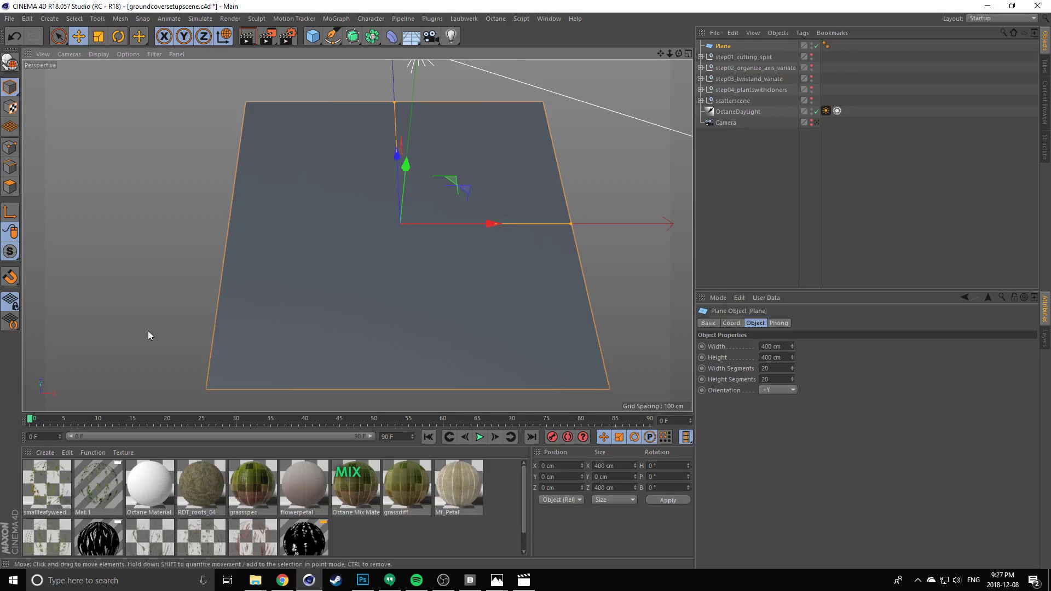
# Create a new material, open it for editing, and bring up the plant_groundcover_rjfffsa2 texture folder beside it
pyautogui.click(45, 452)
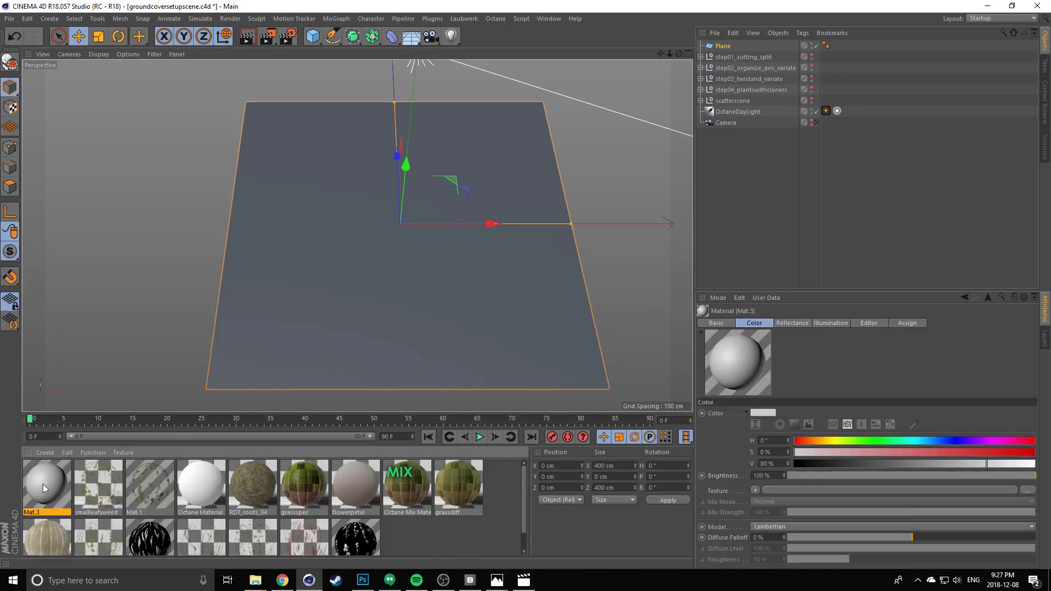
pyautogui.doubleClick(50, 482)
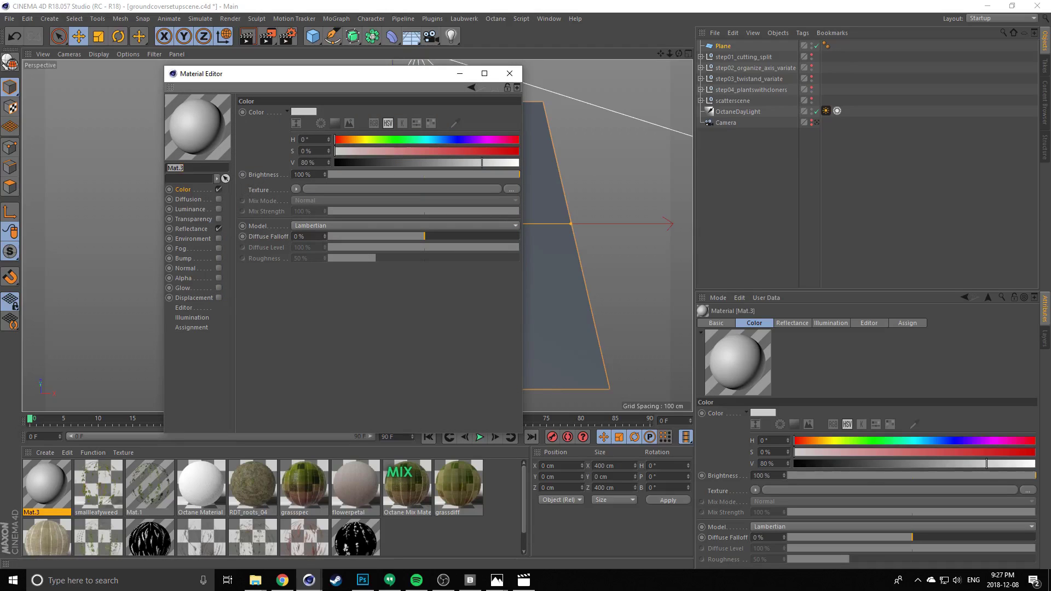
pyautogui.moveTo(1050, 144); pyautogui.dragTo(888, 60)
# Preview the ground cover atlas maps, including the albedo, gloss, normal and opacity images
pyautogui.click(558, 266)
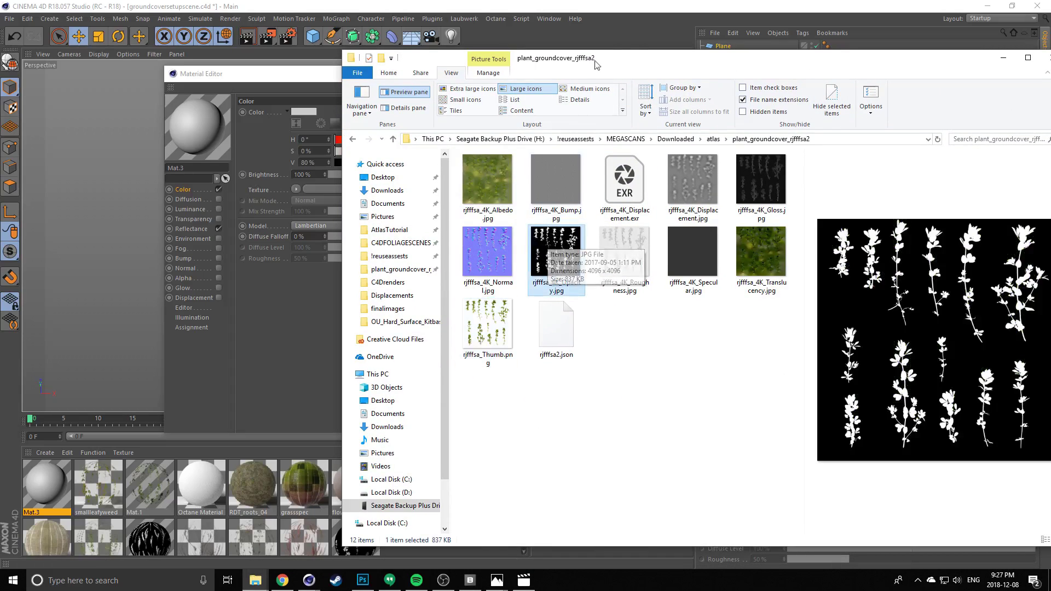
pyautogui.moveTo(637, 63); pyautogui.dragTo(574, 41)
pyautogui.click(423, 165)
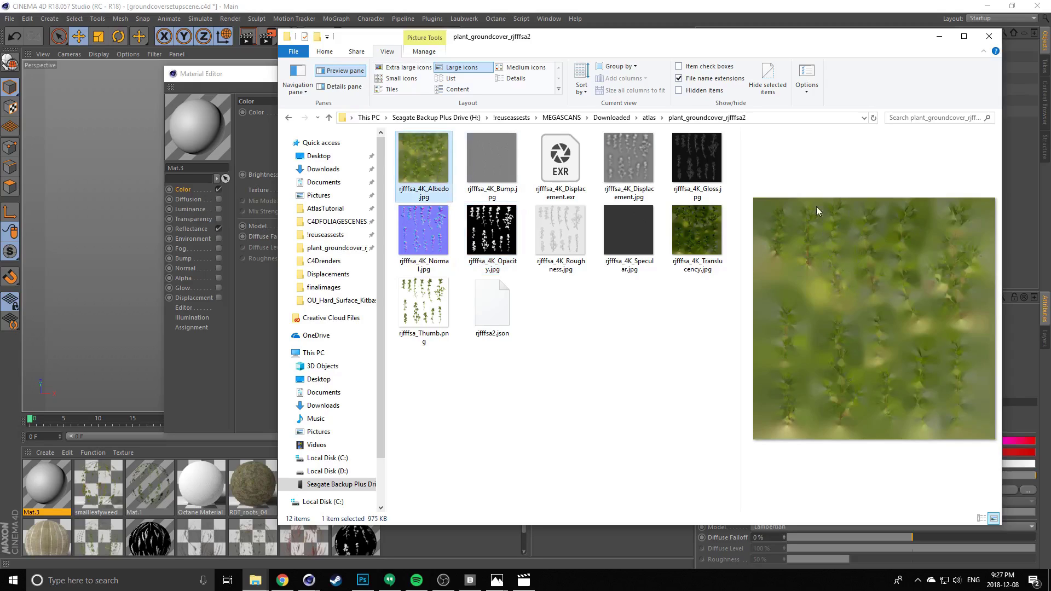
pyautogui.click(689, 164)
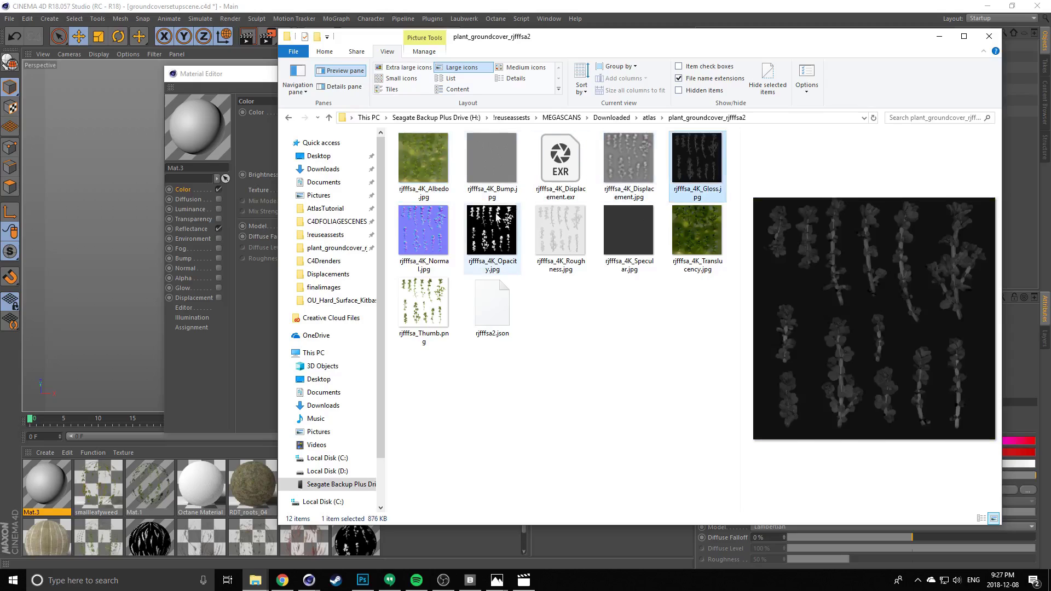
pyautogui.click(423, 313)
pyautogui.click(417, 264)
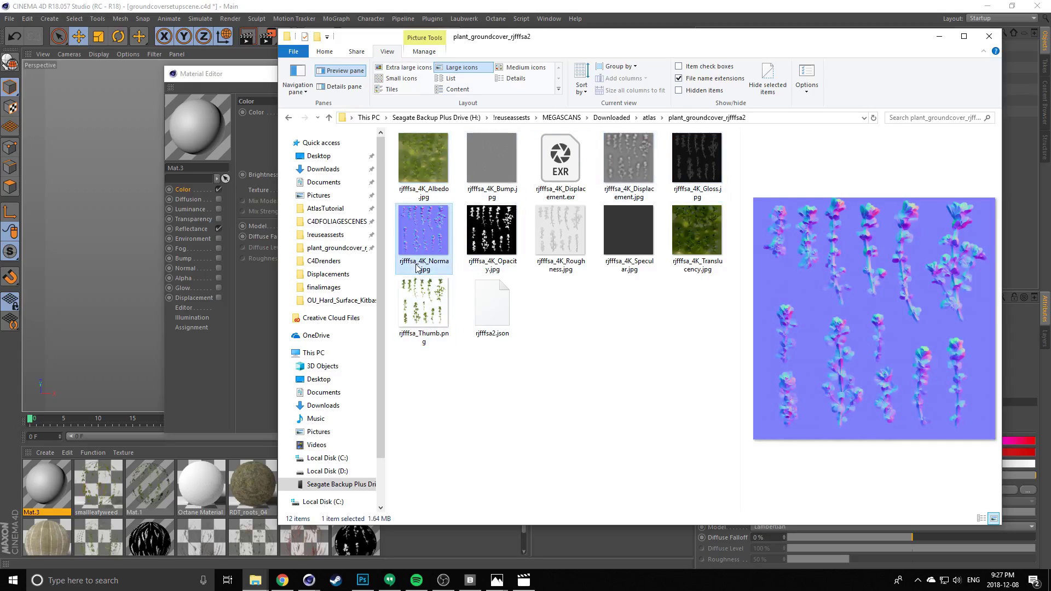
pyautogui.click(494, 185)
pyautogui.click(495, 240)
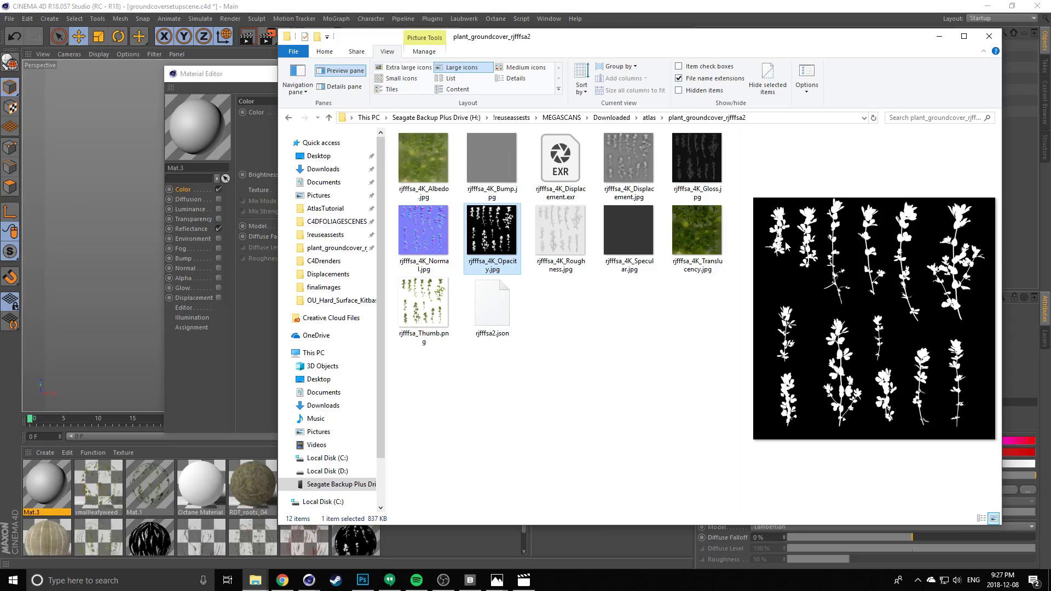
# Load the atlas's 4K opacity map as the Color channel texture of the new material
pyautogui.moveTo(546, 41); pyautogui.dragTo(807, 46)
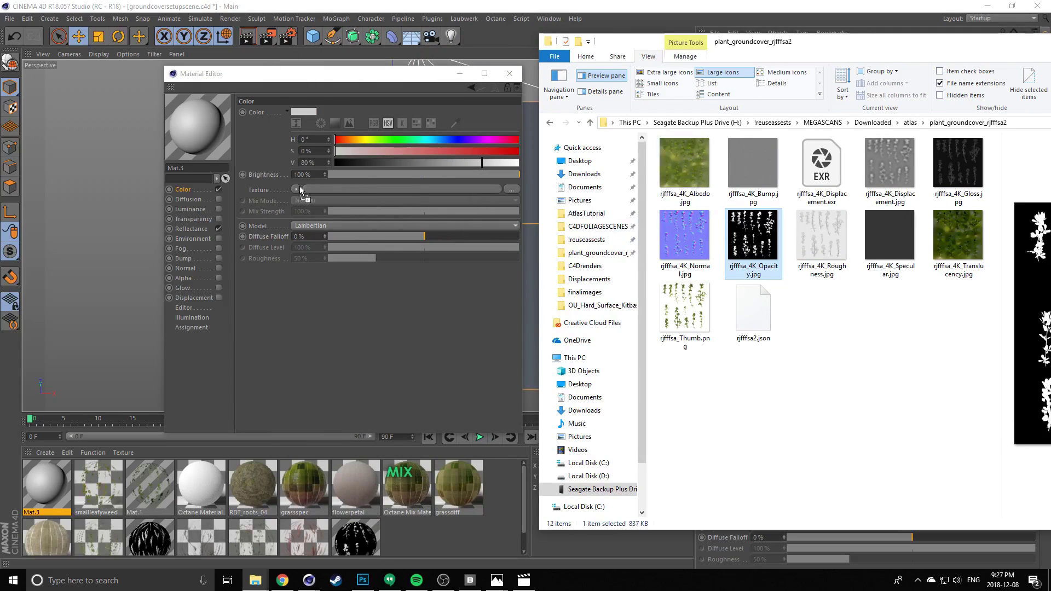
pyautogui.moveTo(307, 192); pyautogui.dragTo(349, 191)
pyautogui.click(581, 328)
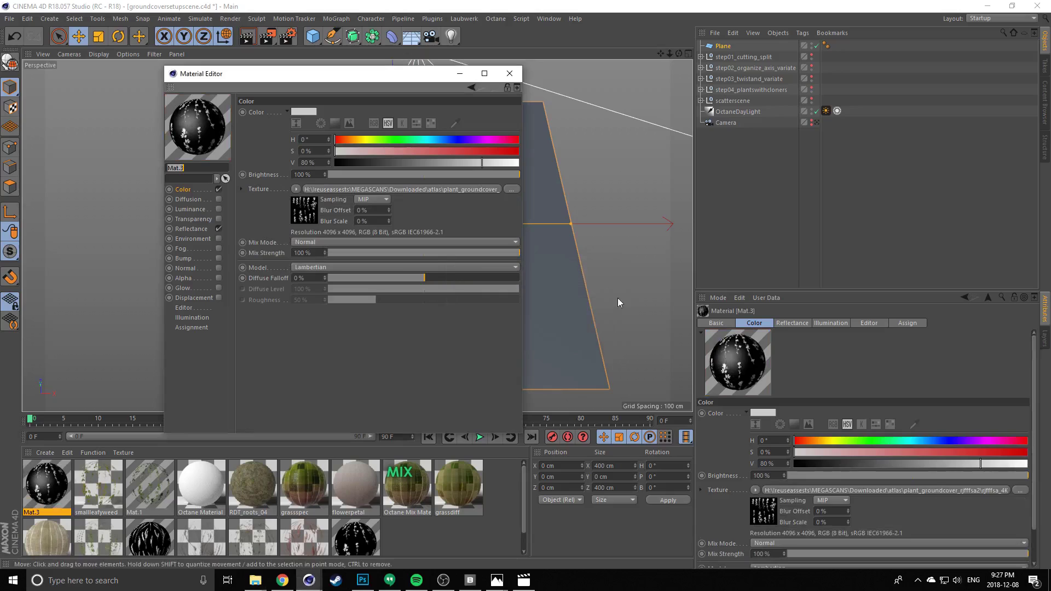
pyautogui.moveTo(364, 75); pyautogui.dragTo(223, 71)
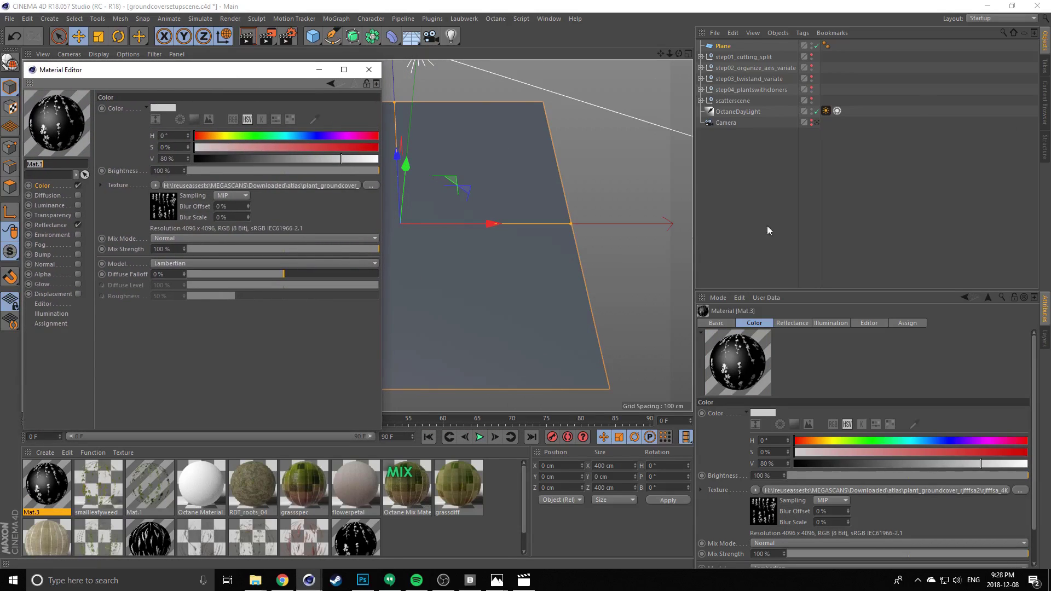
pyautogui.moveTo(234, 71); pyautogui.dragTo(242, 71)
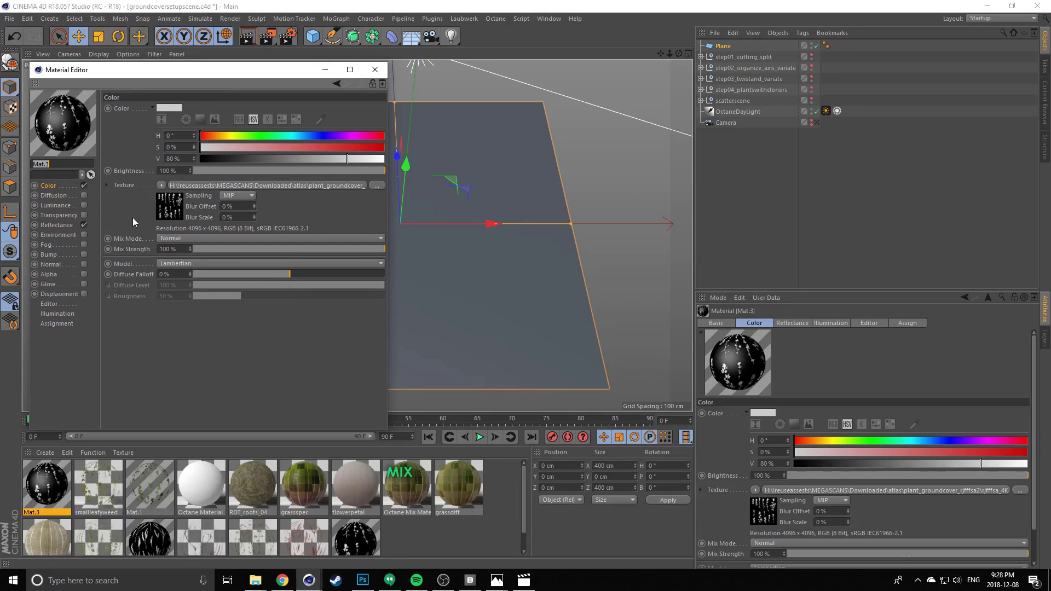
# Apply the opacity-map material to the plane
pyautogui.moveTo(46, 491); pyautogui.dragTo(438, 296)
pyautogui.moveTo(308, 74); pyautogui.dragTo(303, 127)
pyautogui.keyDown('alt'); pyautogui.moveTo(490, 261); pyautogui.dragTo(494, 302); pyautogui.keyUp('alt')
# Disable the Reflectance channel of the plane's material
pyautogui.click(71, 278)
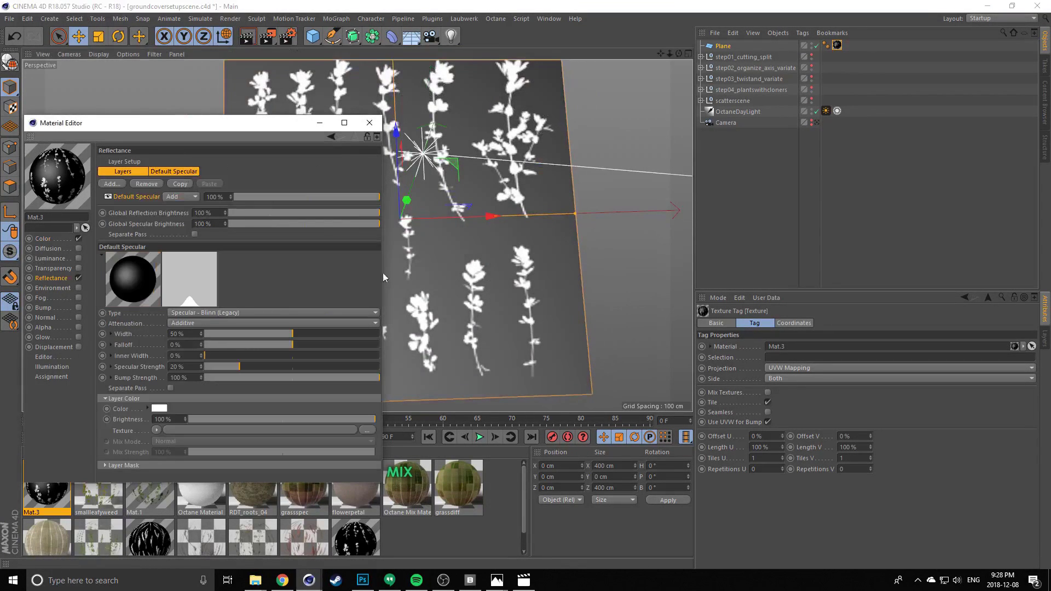
pyautogui.click(79, 278)
pyautogui.keyDown('alt'); pyautogui.moveTo(446, 295); pyautogui.dragTo(488, 259); pyautogui.keyUp('alt')
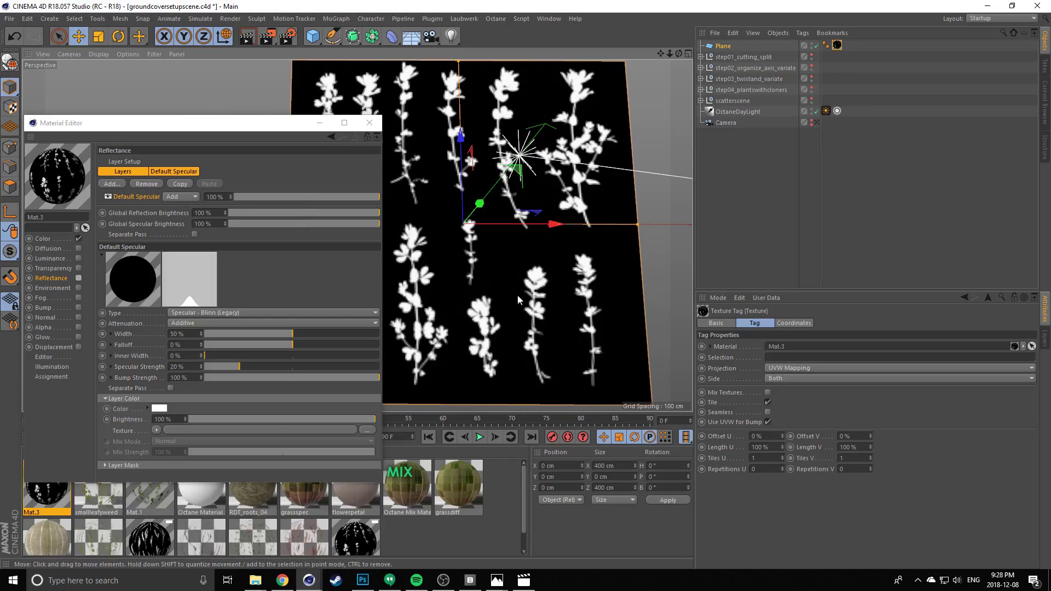
# Set the material's texture preview size to 1024x1024 (4 MB) and close the material editor
pyautogui.moveTo(217, 124); pyautogui.dragTo(232, 45)
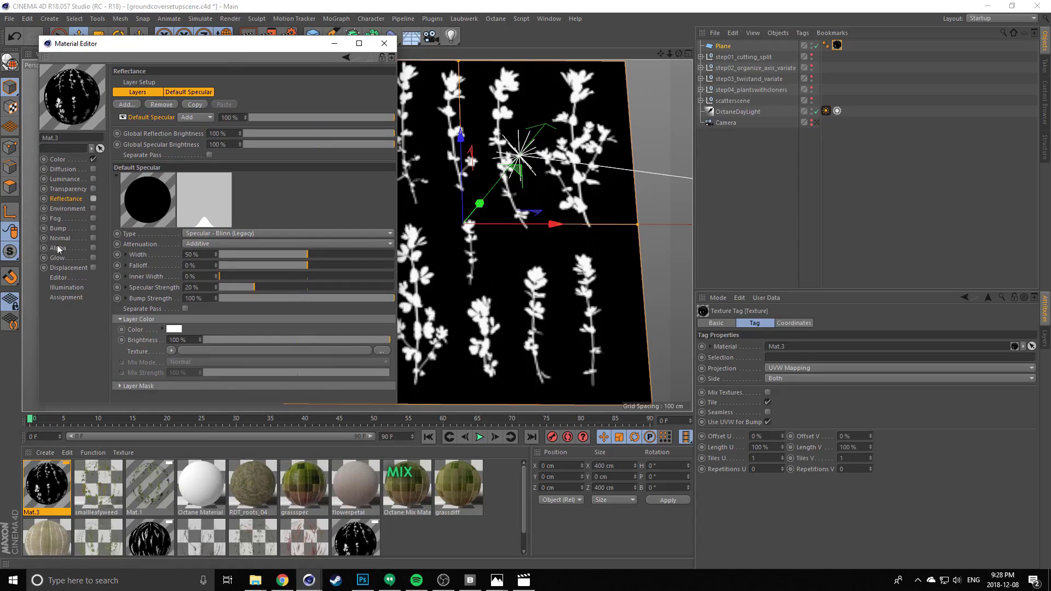
pyautogui.click(57, 278)
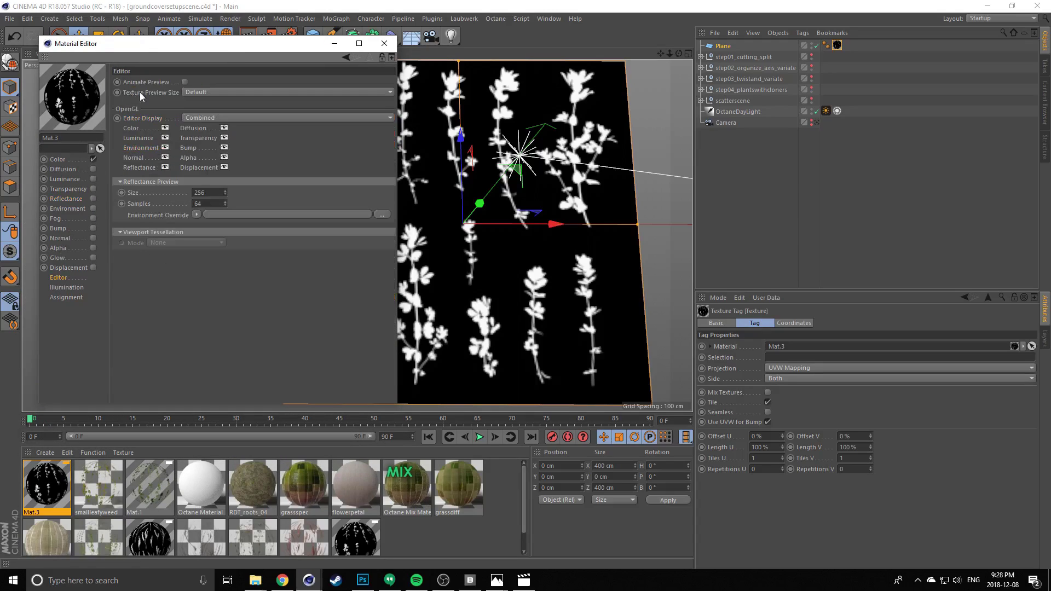
pyautogui.click(197, 94)
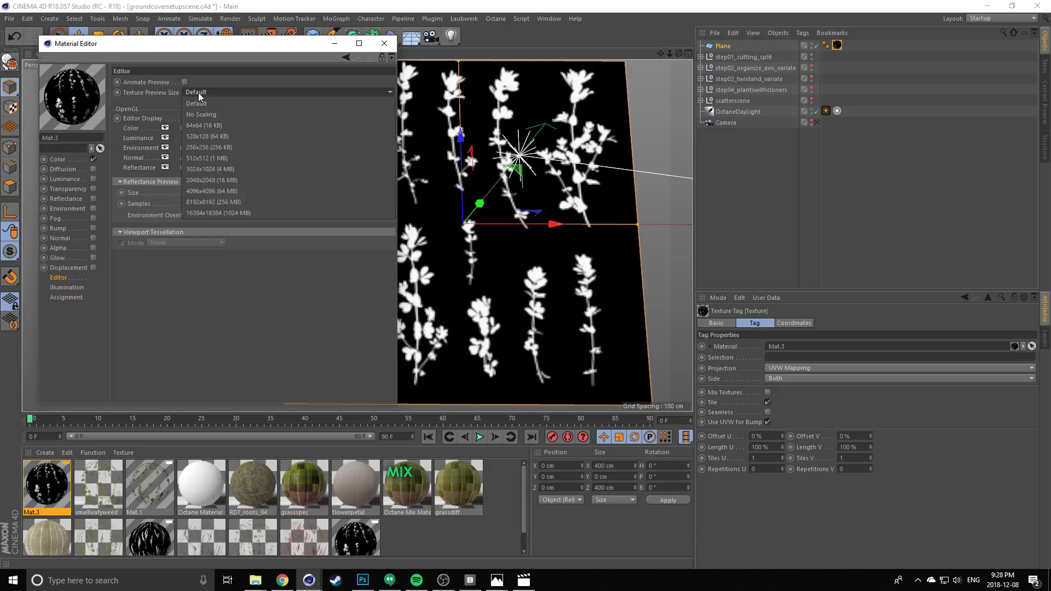
pyautogui.click(203, 169)
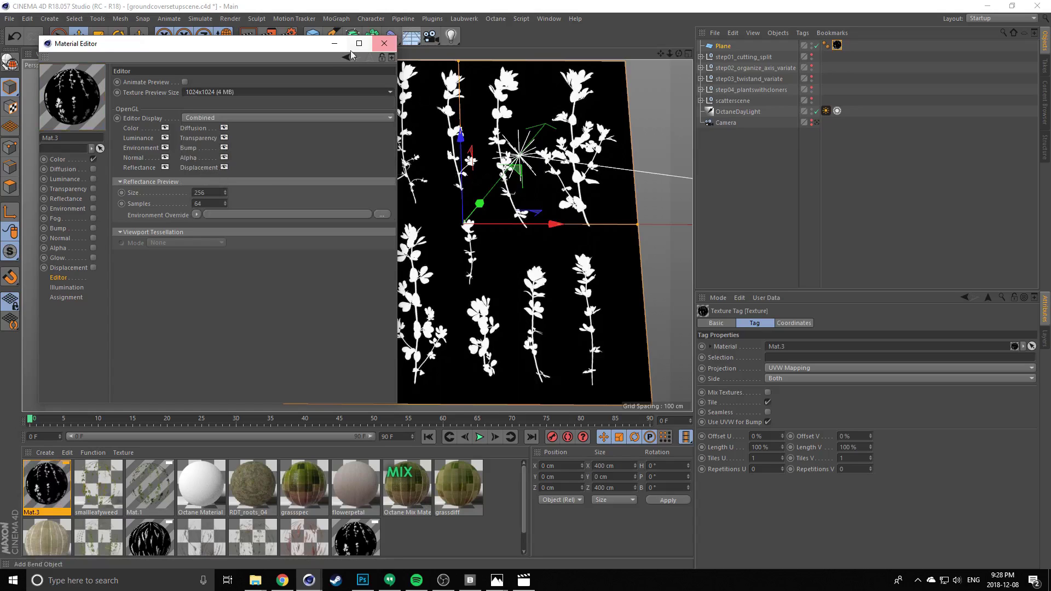
pyautogui.click(384, 43)
# Inspect the sharpness of the plant silhouettes on the textured plane up close and as a whole
pyautogui.scroll(10, 496, 204)
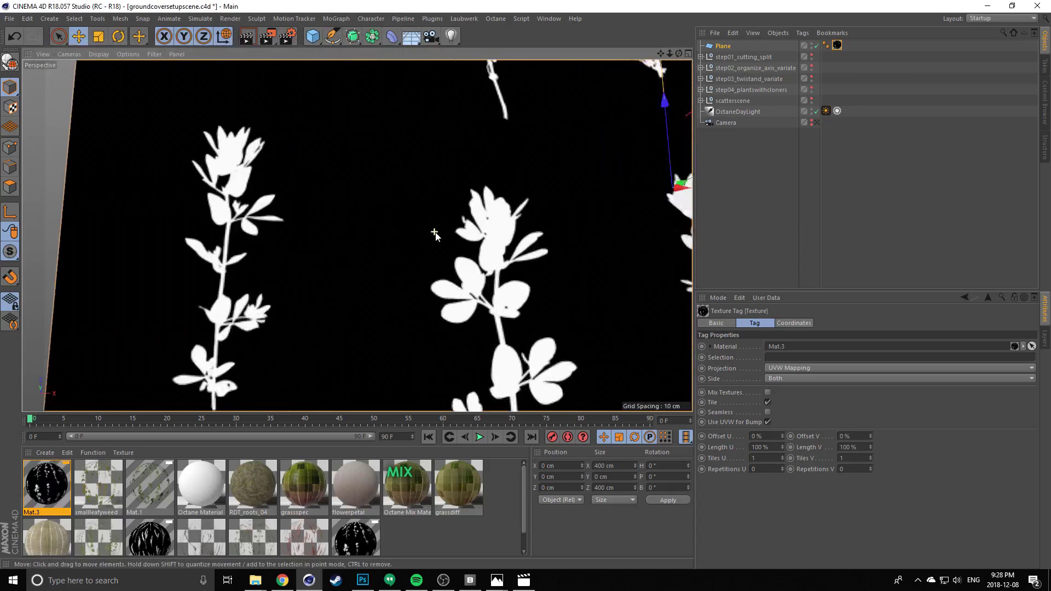
pyautogui.keyDown('alt'); pyautogui.moveTo(496, 204); pyautogui.dragTo(474, 213); pyautogui.keyUp('alt')
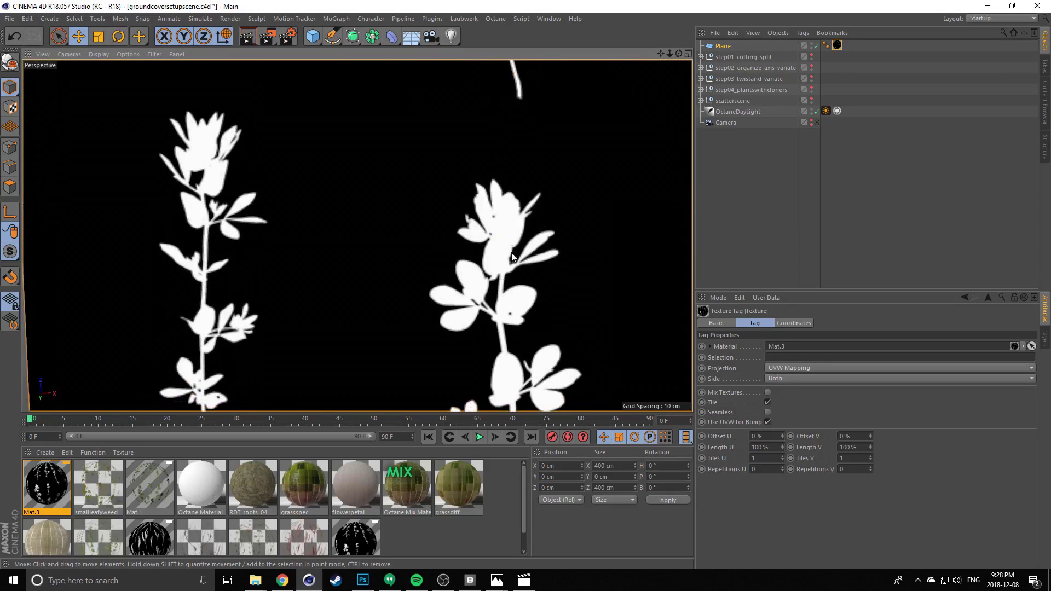
pyautogui.scroll(-5, 447, 317)
pyautogui.keyDown('alt'); pyautogui.moveTo(447, 318); pyautogui.dragTo(410, 202); pyautogui.keyUp('alt')
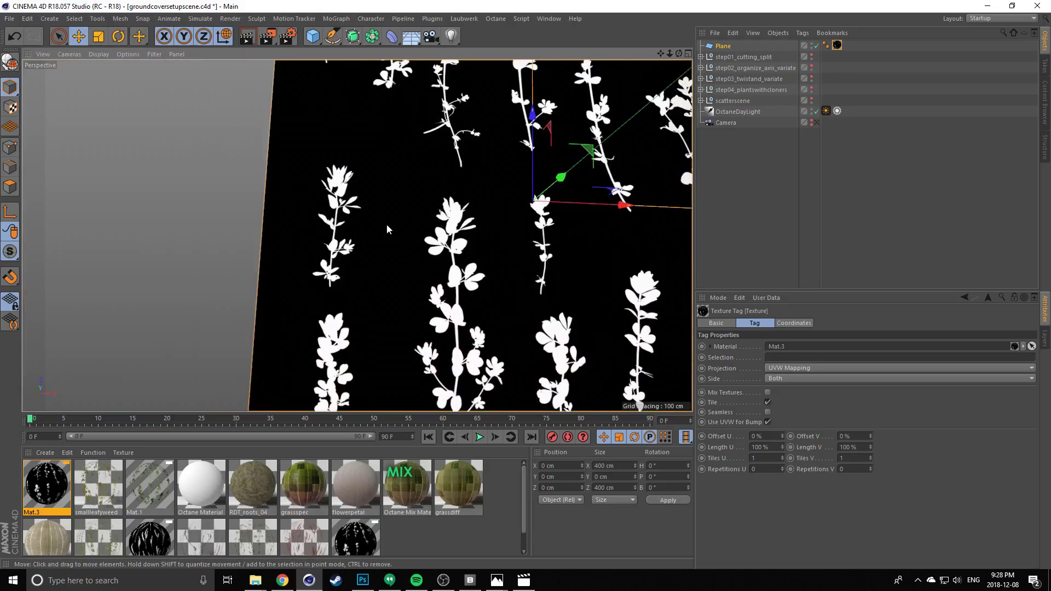
pyautogui.scroll(-3, 396, 229)
pyautogui.keyDown('alt'); pyautogui.moveTo(454, 159); pyautogui.dragTo(393, 205, button='middle'); pyautogui.keyUp('alt')
pyautogui.keyDown('alt'); pyautogui.moveTo(393, 205); pyautogui.dragTo(320, 185); pyautogui.keyUp('alt')
pyautogui.scroll(-3, 320, 185)
pyautogui.scroll(2, 319, 187)
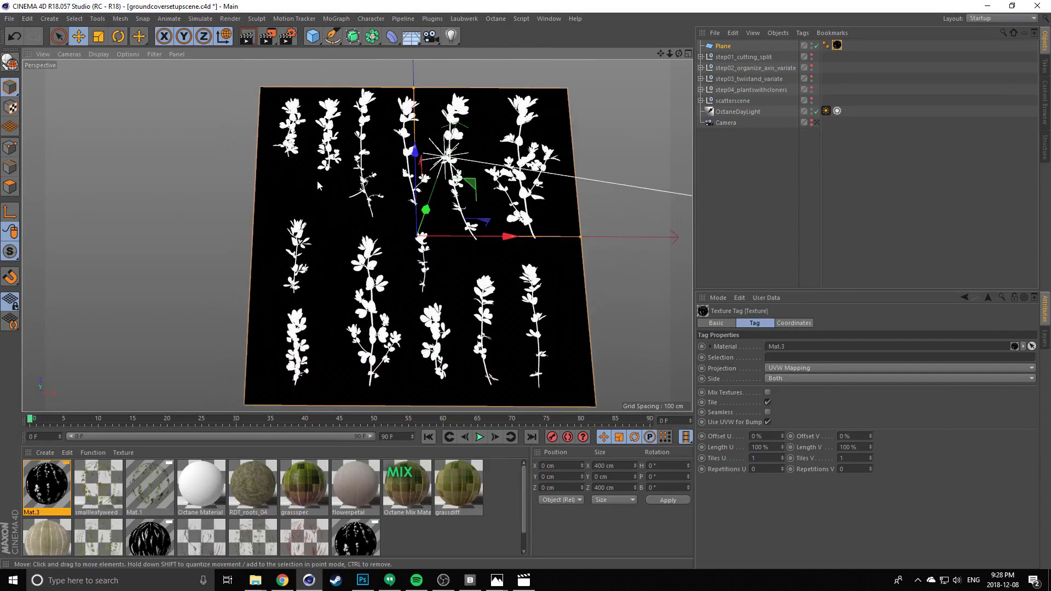
pyautogui.keyDown('alt'); pyautogui.moveTo(320, 187); pyautogui.dragTo(319, 174, button='middle'); pyautogui.keyUp('alt')
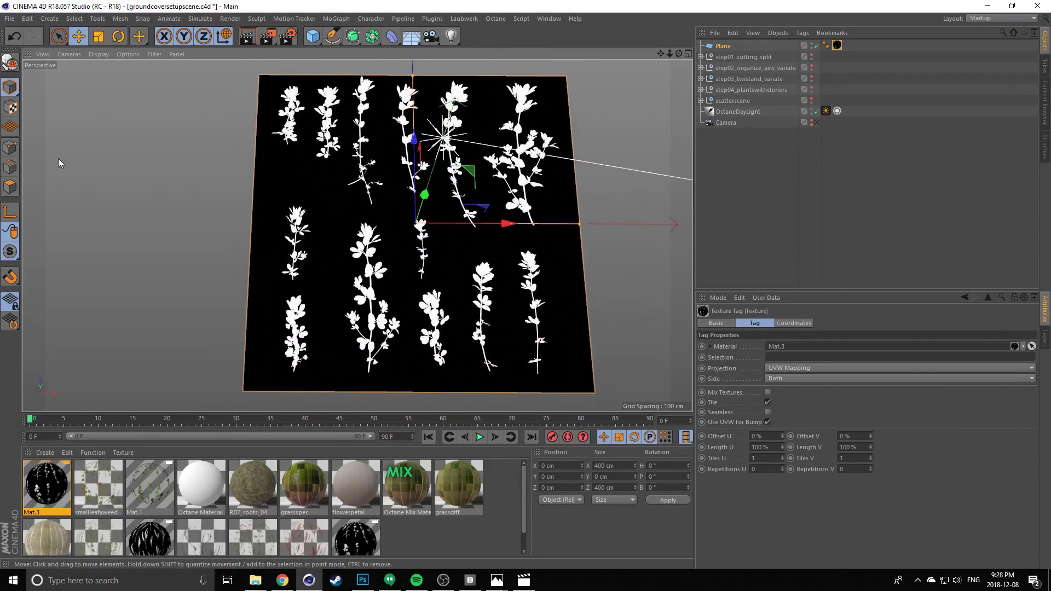
# Convert the parametric plane into an editable polygon object
pyautogui.click(10, 65)
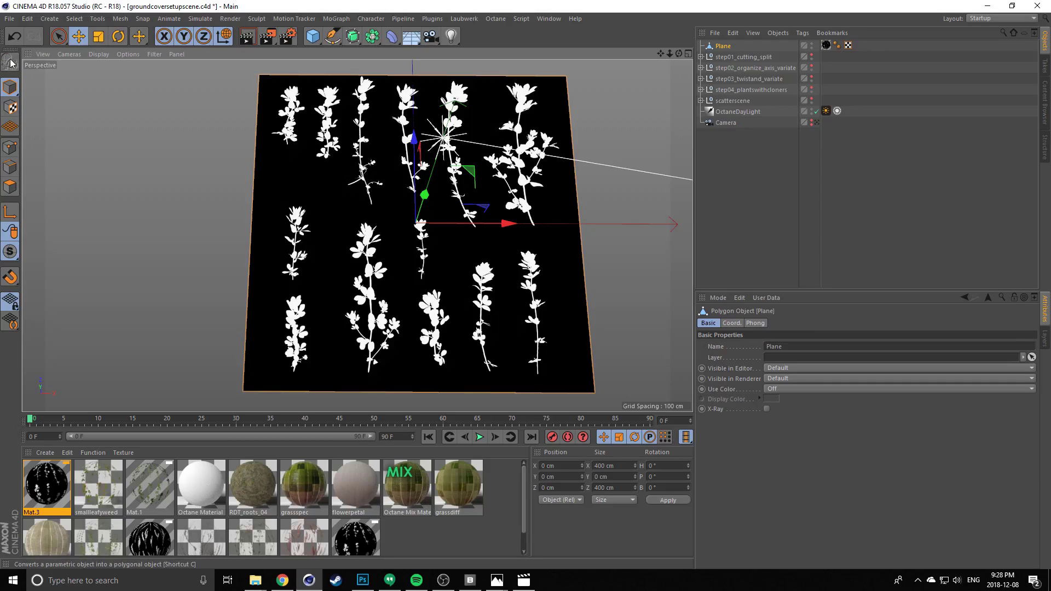
pyautogui.rightClick(327, 135)
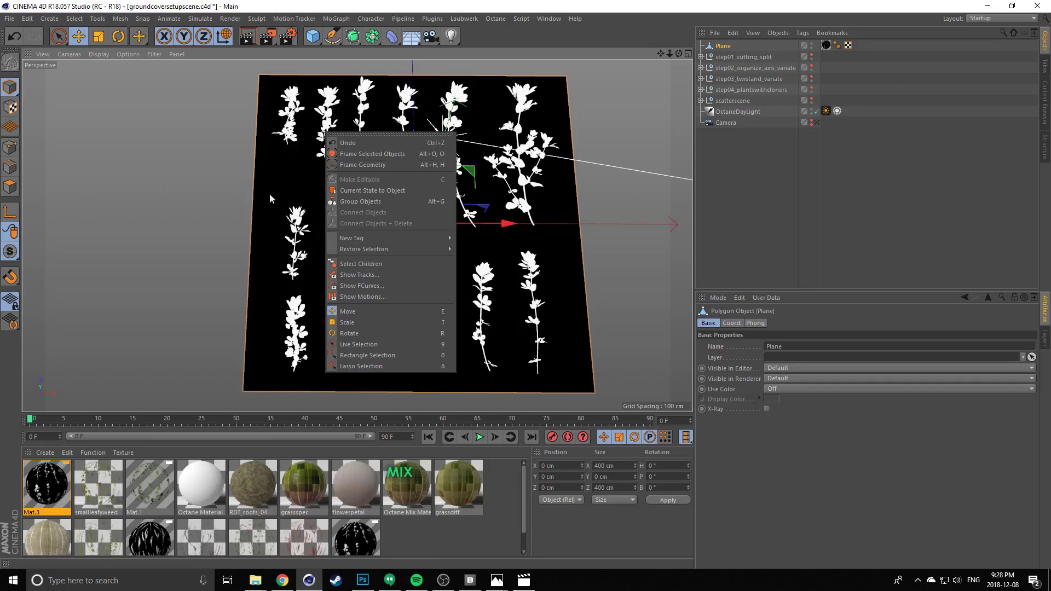
pyautogui.rightClick(717, 47)
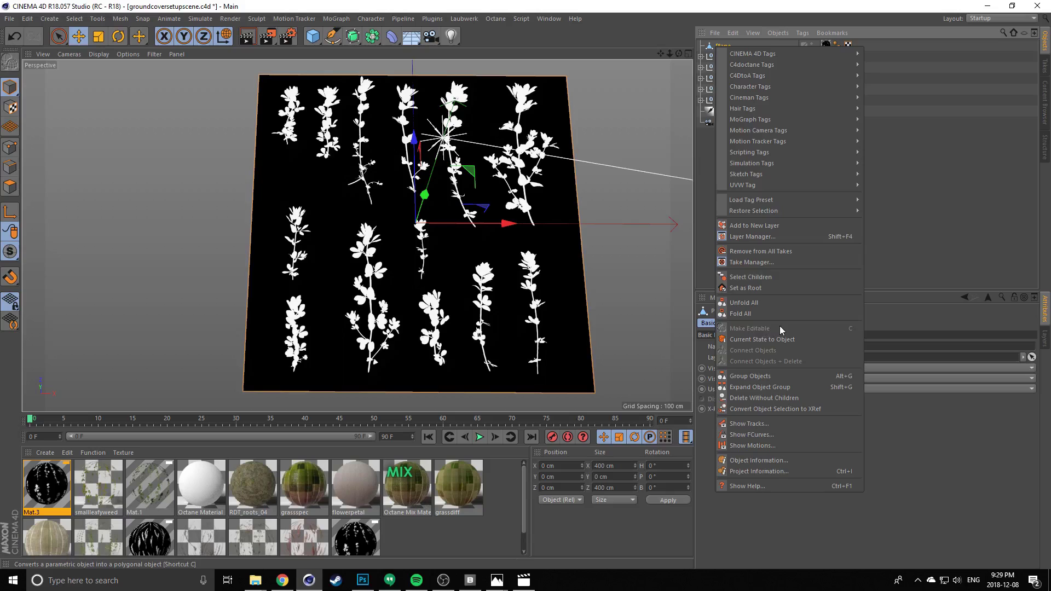
pyautogui.click(189, 180)
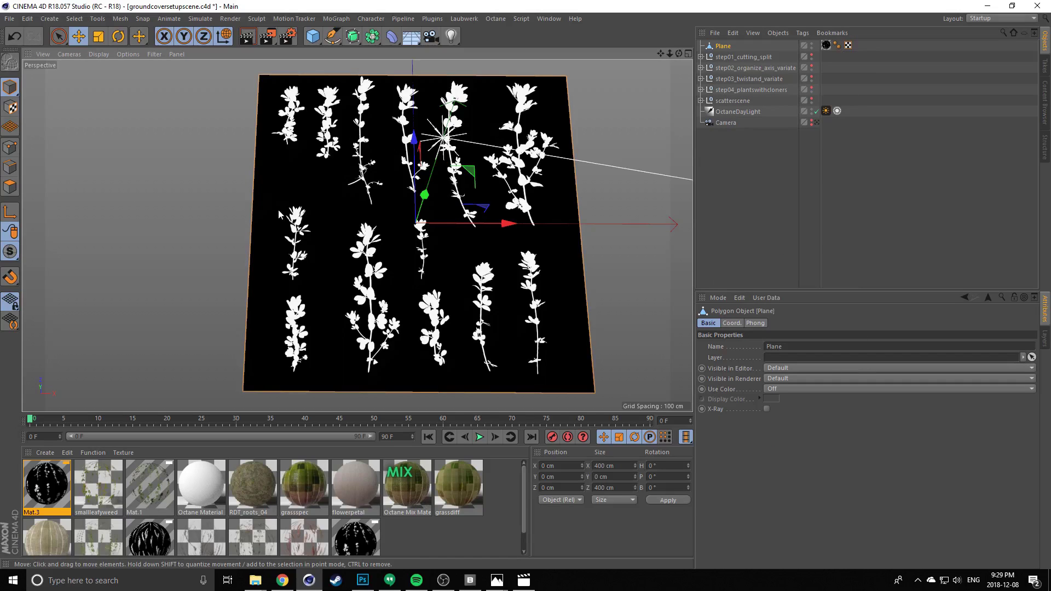
# Switch the plane to edge editing and activate the Line Cut tool
pyautogui.scroll(3, 279, 227)
pyautogui.keyDown('alt'); pyautogui.moveTo(277, 231); pyautogui.dragTo(304, 195, button='middle'); pyautogui.keyUp('alt')
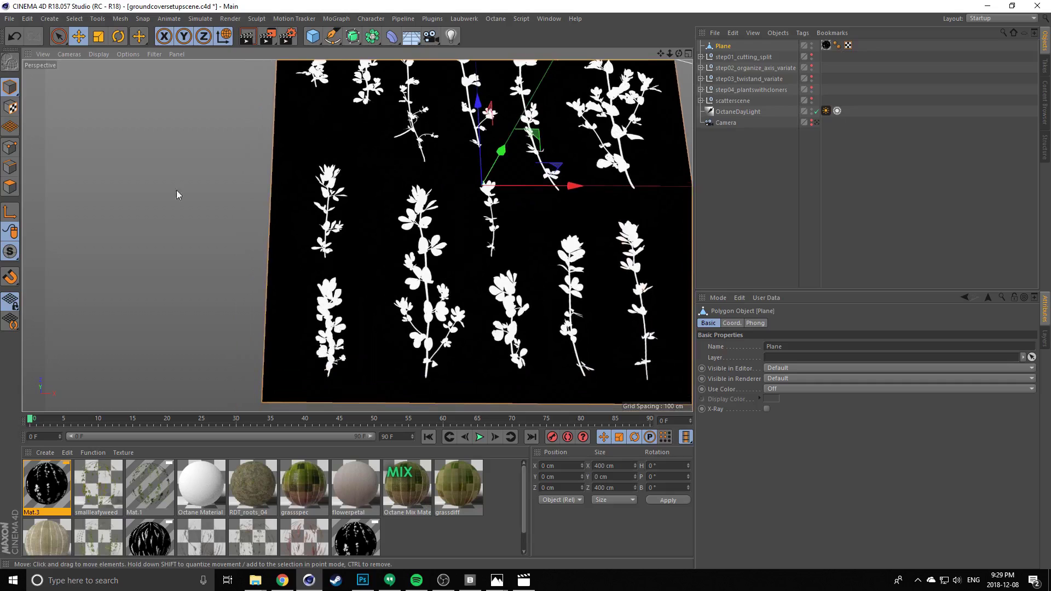
pyautogui.click(10, 167)
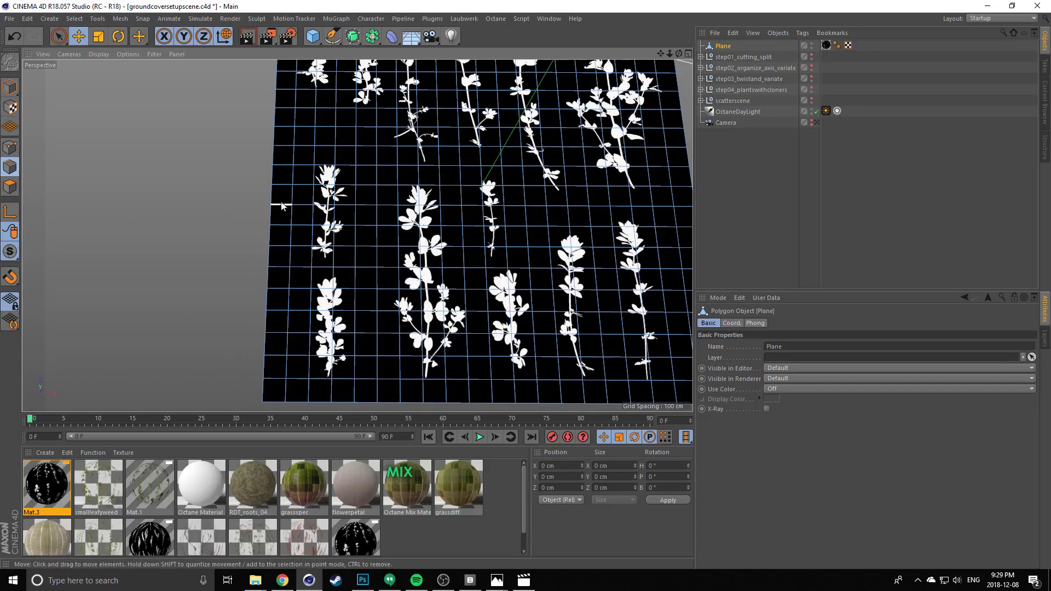
pyautogui.scroll(2, 328, 230)
pyautogui.keyDown('alt'); pyautogui.moveTo(309, 251); pyautogui.dragTo(348, 182, button='middle'); pyautogui.keyUp('alt')
pyautogui.scroll(1, 341, 206)
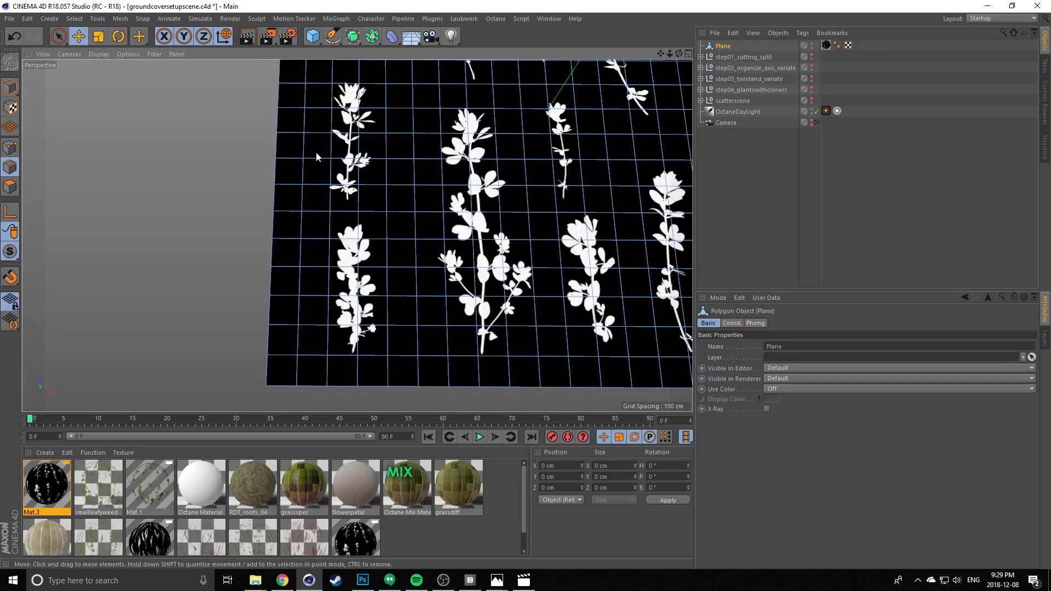
pyautogui.press('m')
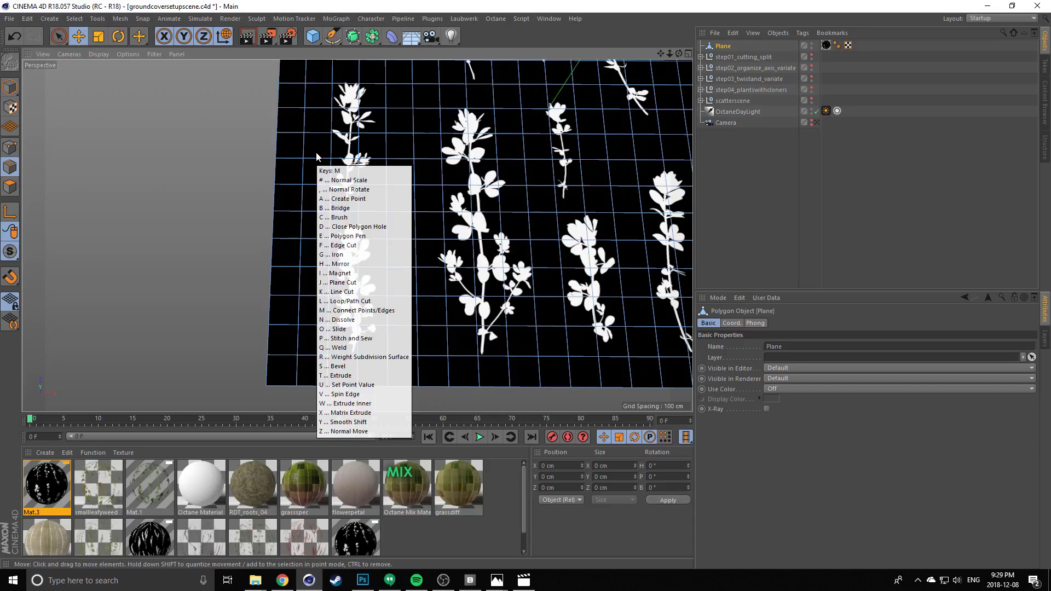
pyautogui.press('k')
pyautogui.rightClick(311, 147)
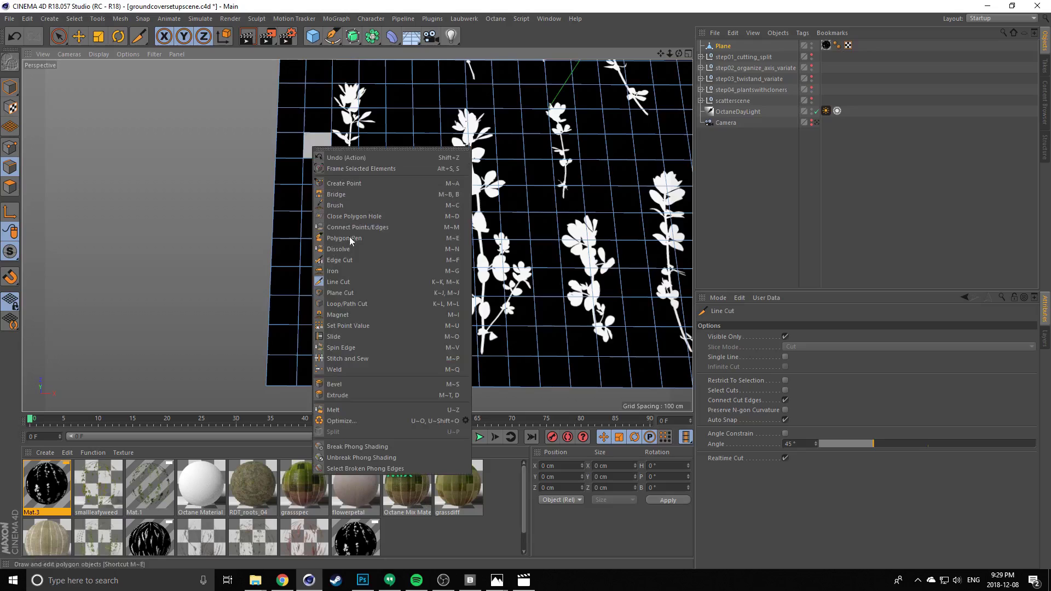
pyautogui.click(341, 284)
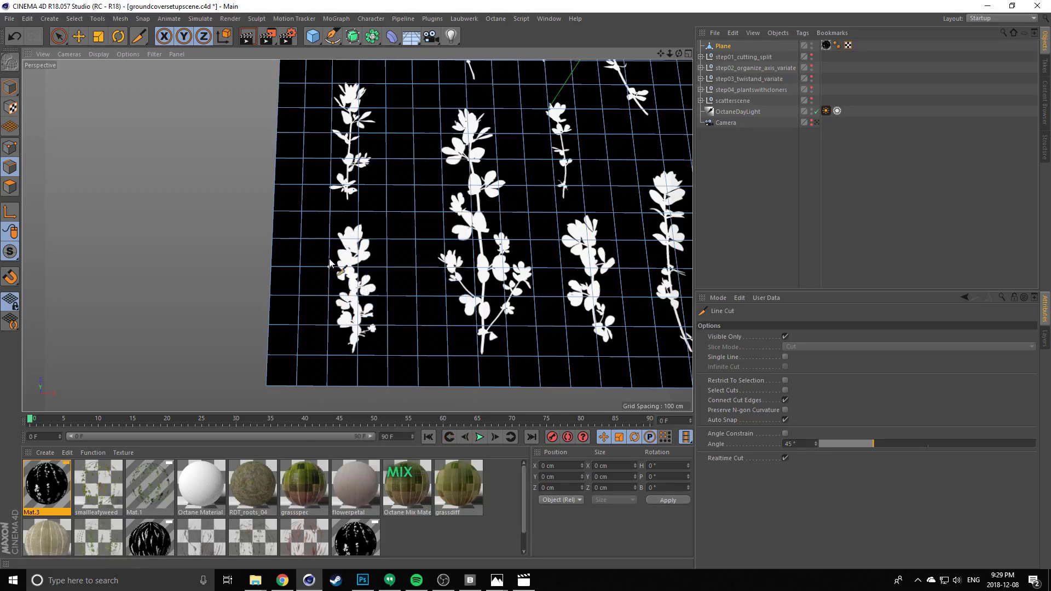
# Line-cut along the right side of the bottom-left plant silhouette, from just below its stem base up to its top leaves
pyautogui.scroll(2, 342, 286)
pyautogui.keyDown('alt'); pyautogui.moveTo(348, 289); pyautogui.dragTo(346, 230, button='middle'); pyautogui.keyUp('alt')
pyautogui.scroll(4, 351, 290)
pyautogui.keyDown('alt'); pyautogui.moveTo(352, 292); pyautogui.dragTo(344, 300); pyautogui.keyUp('alt')
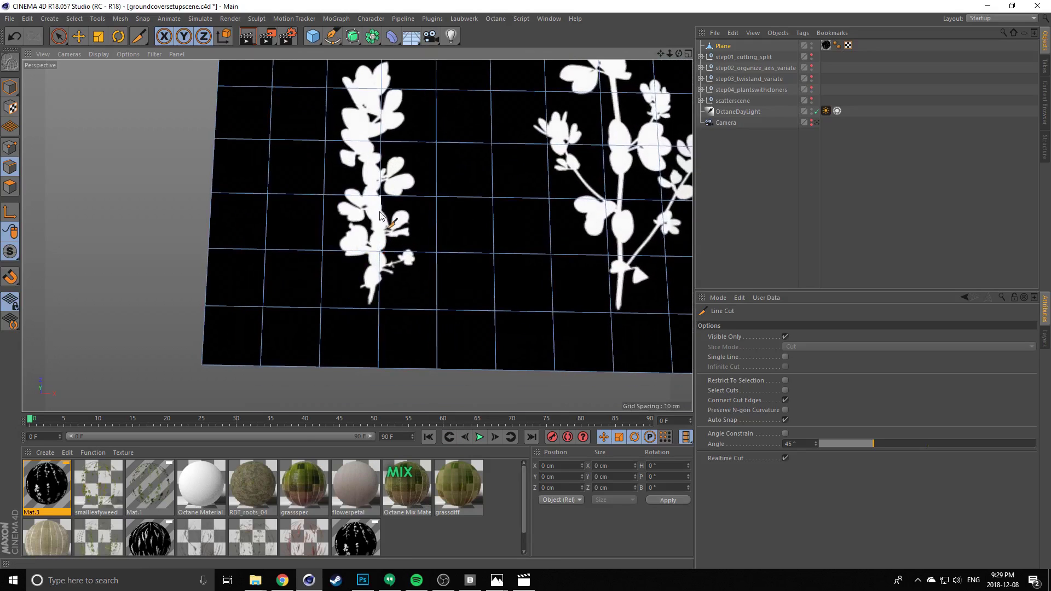
pyautogui.keyDown('alt'); pyautogui.moveTo(345, 300); pyautogui.dragTo(347, 344, button='middle'); pyautogui.keyUp('alt')
pyautogui.click(378, 349)
pyautogui.click(425, 297)
pyautogui.click(416, 235)
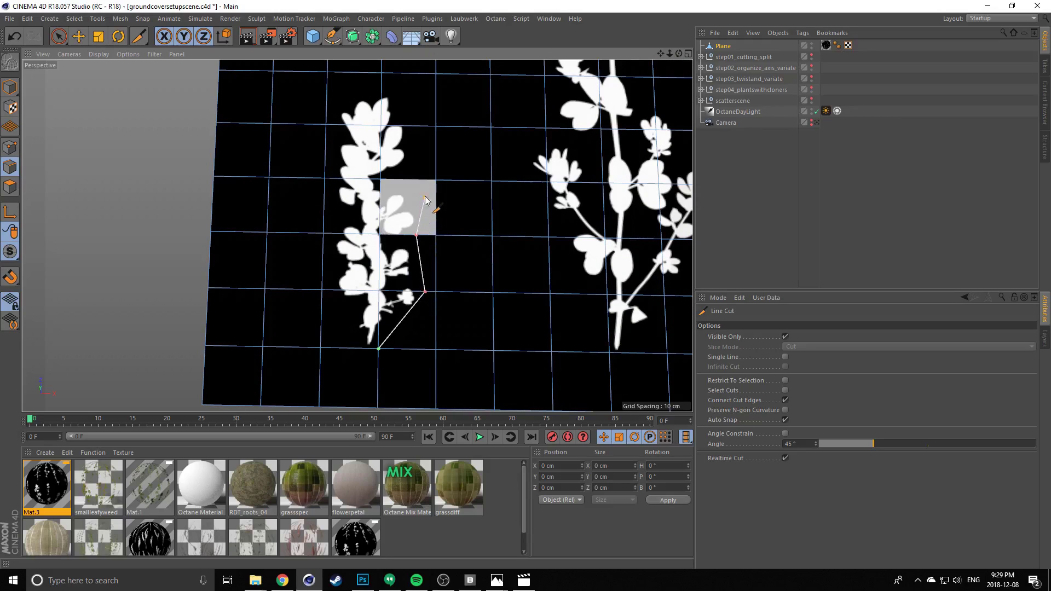
pyautogui.click(418, 185)
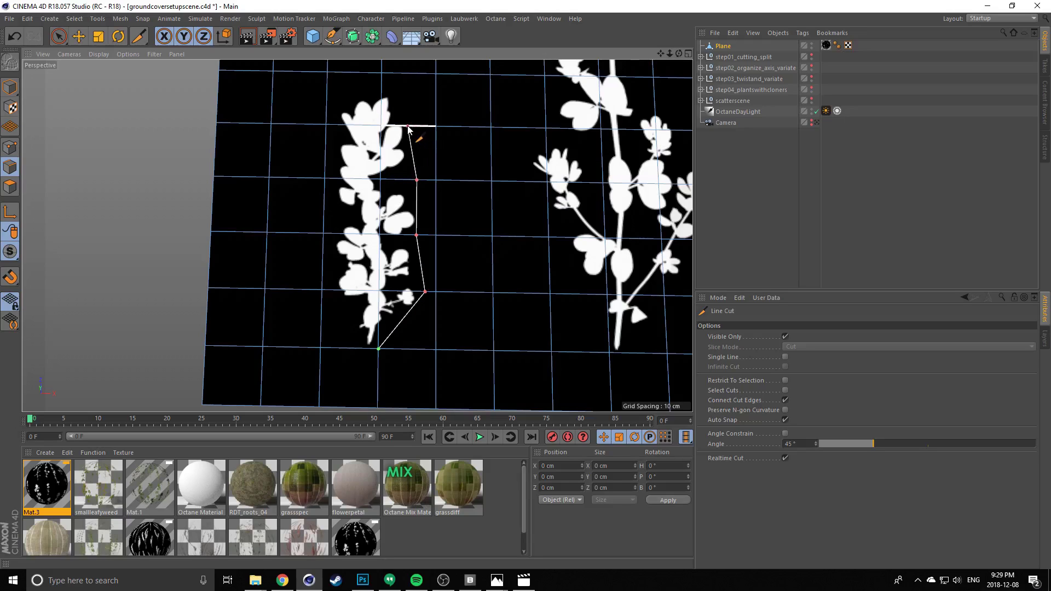
pyautogui.click(405, 126)
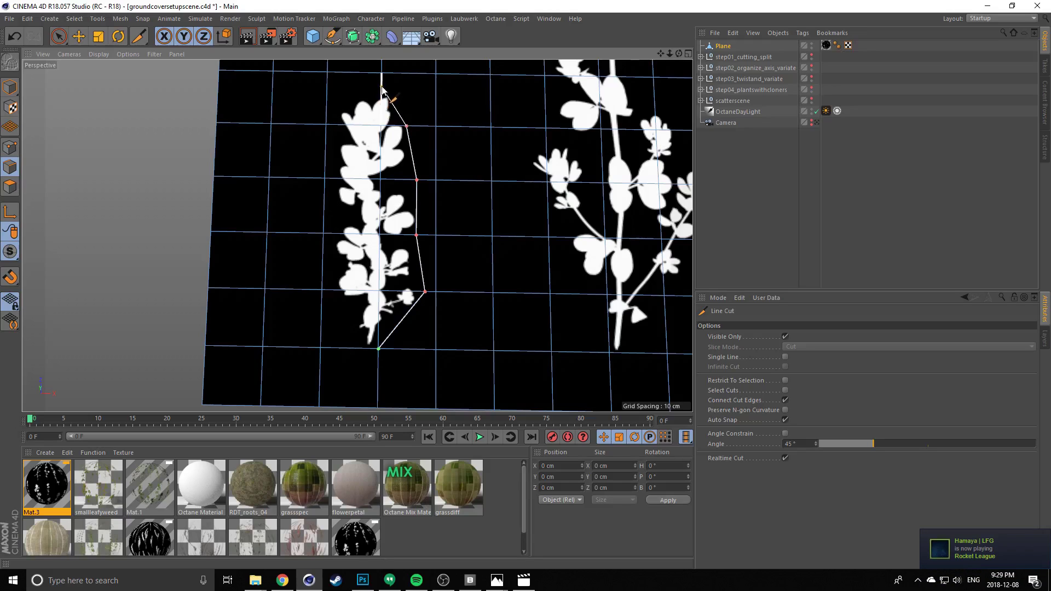
# Carry the cut over the plant's tip and down its left side to the stem base, keeping clear of the leaves, and finish it
pyautogui.click(397, 99)
pyautogui.click(352, 99)
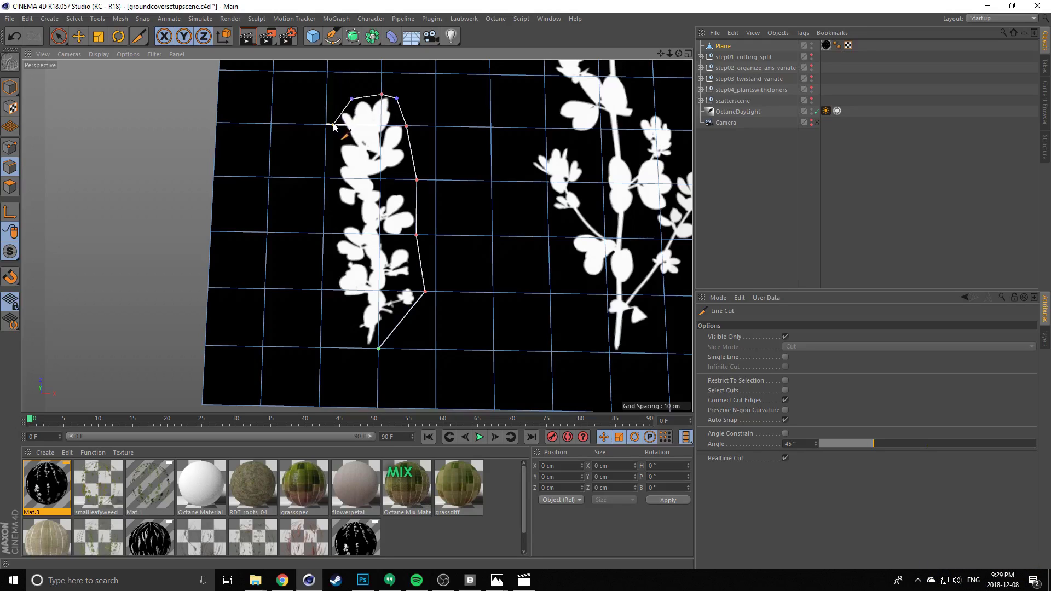
pyautogui.click(336, 179)
pyautogui.click(339, 234)
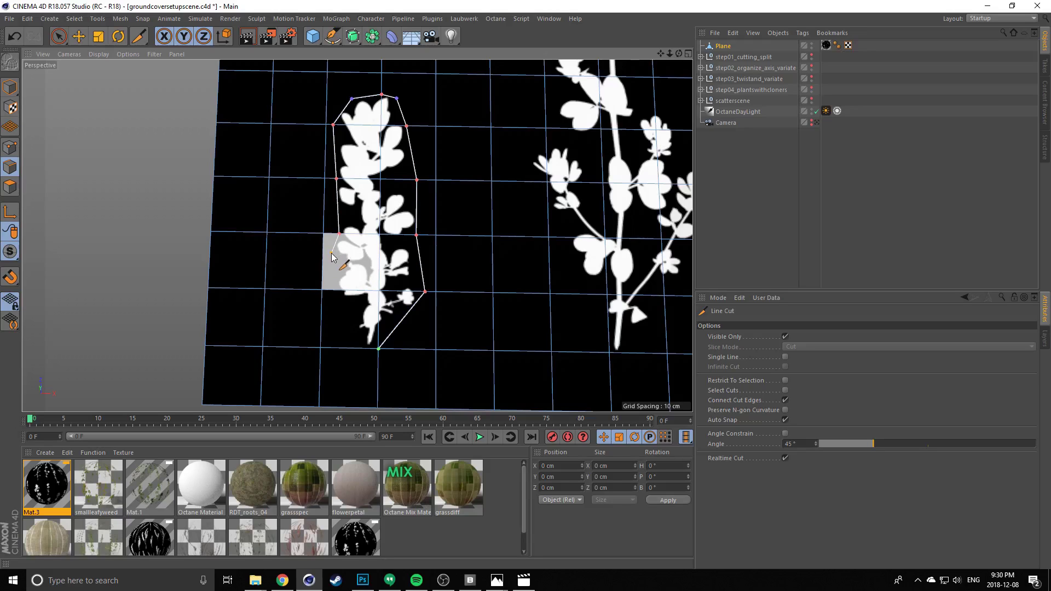
pyautogui.hotkey('ctrl', 'z')
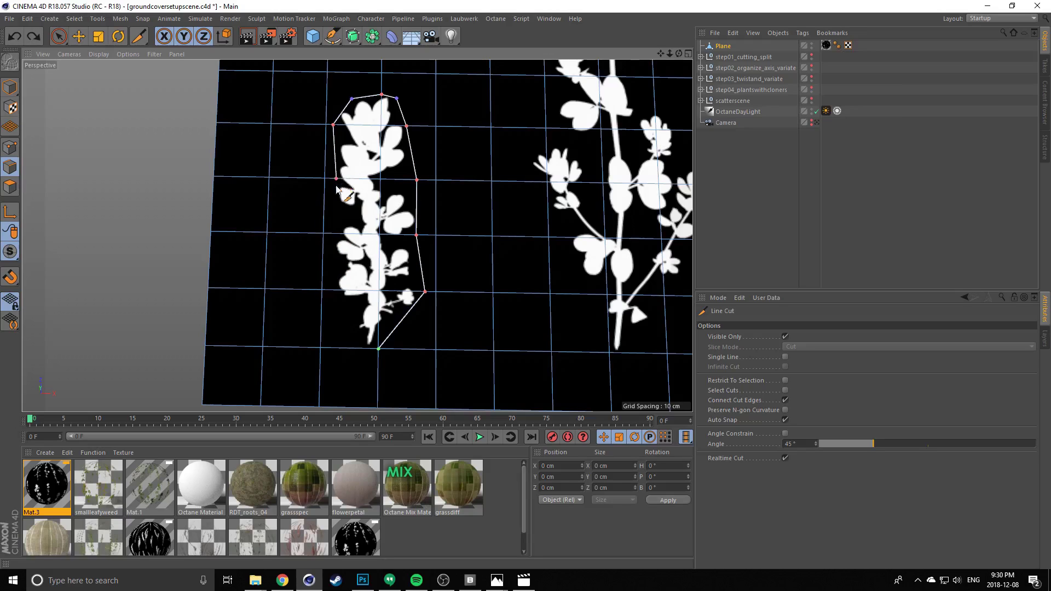
pyautogui.click(332, 240)
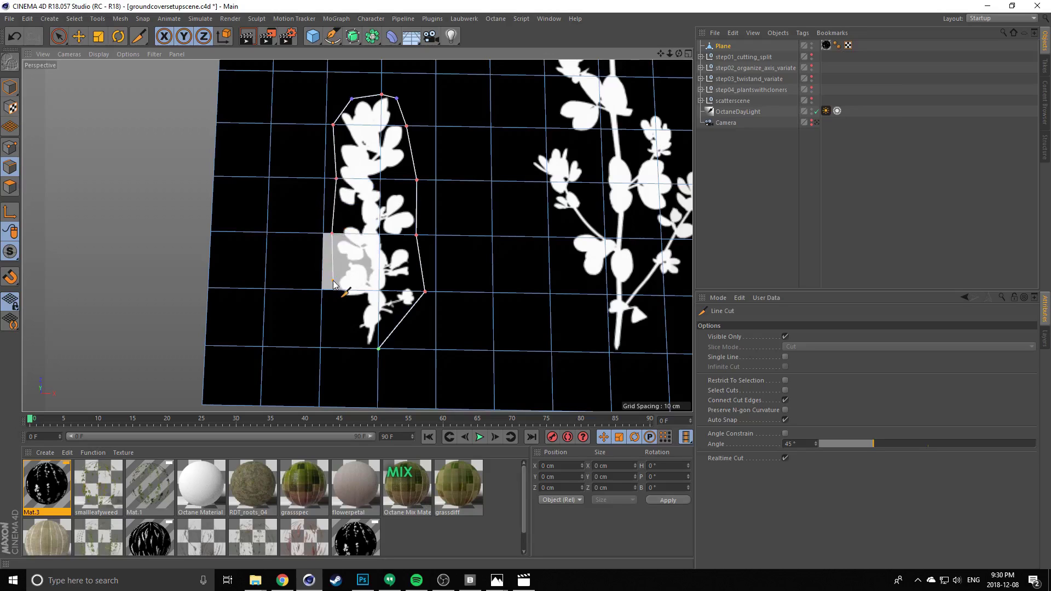
pyautogui.click(337, 294)
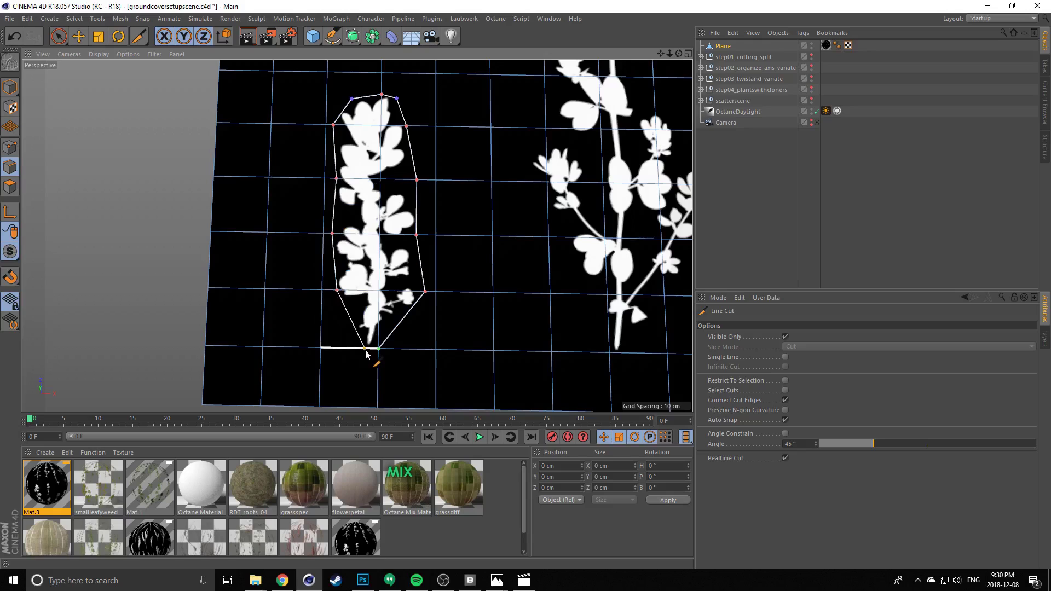
pyautogui.click(367, 352)
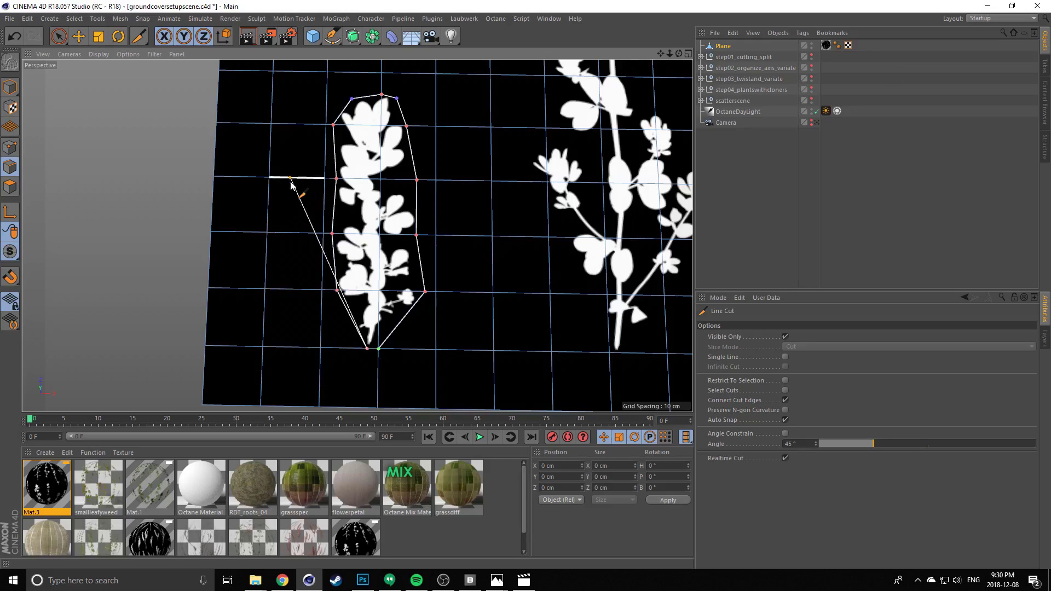
pyautogui.keyDown('alt'); pyautogui.moveTo(291, 181); pyautogui.dragTo(271, 183, button='middle'); pyautogui.keyUp('alt')
pyautogui.press('Escape')
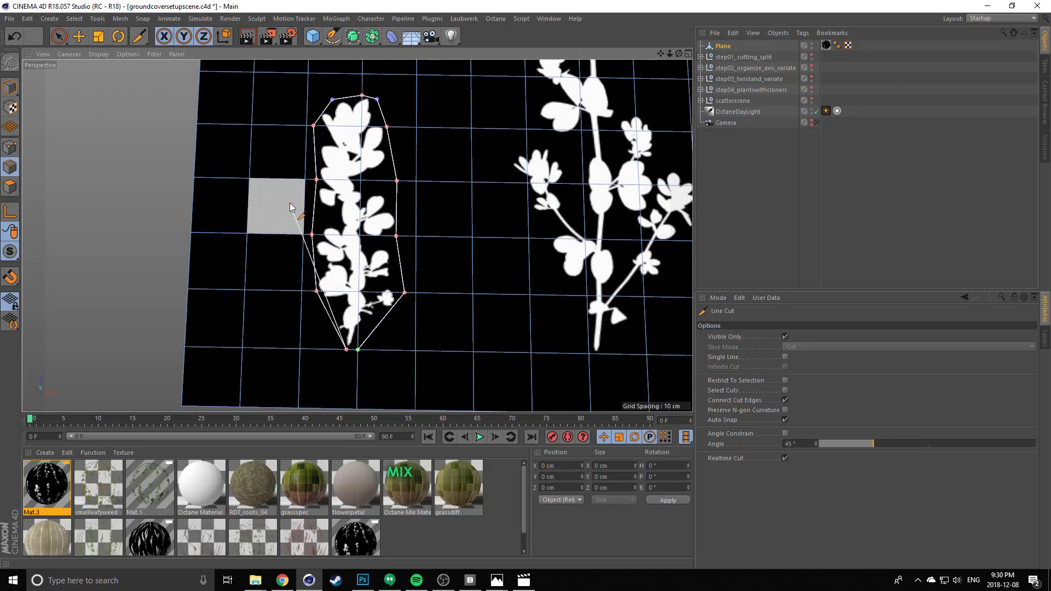
pyautogui.press('space')
pyautogui.keyDown('alt'); pyautogui.moveTo(316, 132); pyautogui.dragTo(309, 146); pyautogui.keyUp('alt')
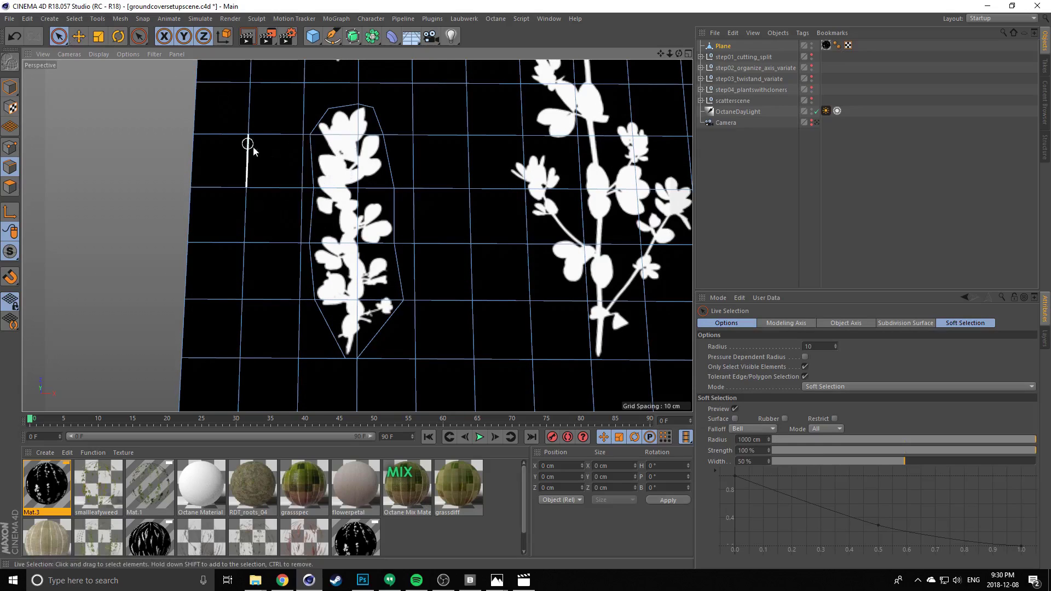
pyautogui.moveTo(300, 132); pyautogui.dragTo(333, 158)
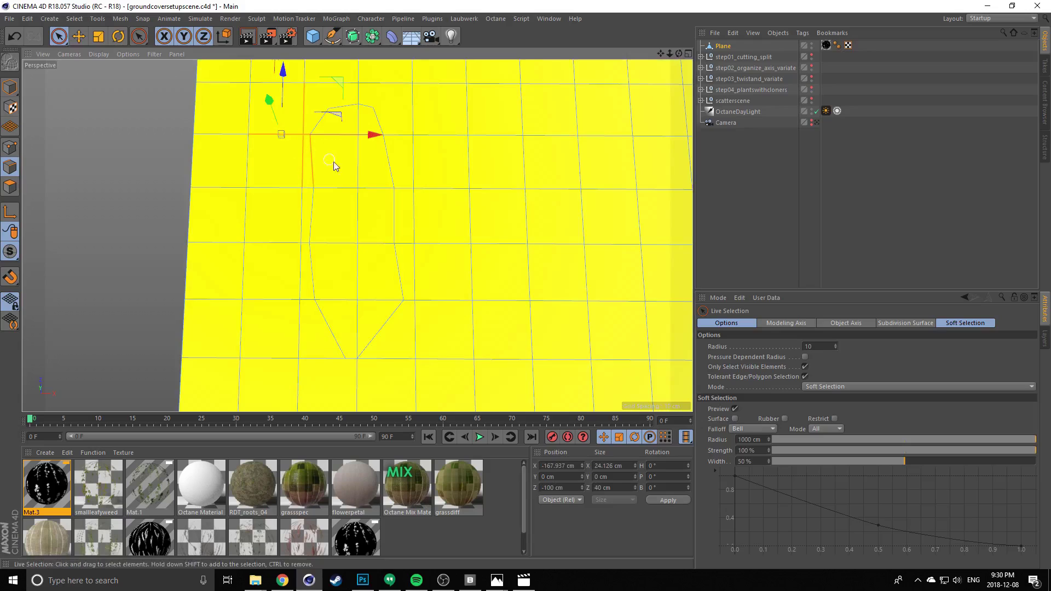
pyautogui.click(330, 159)
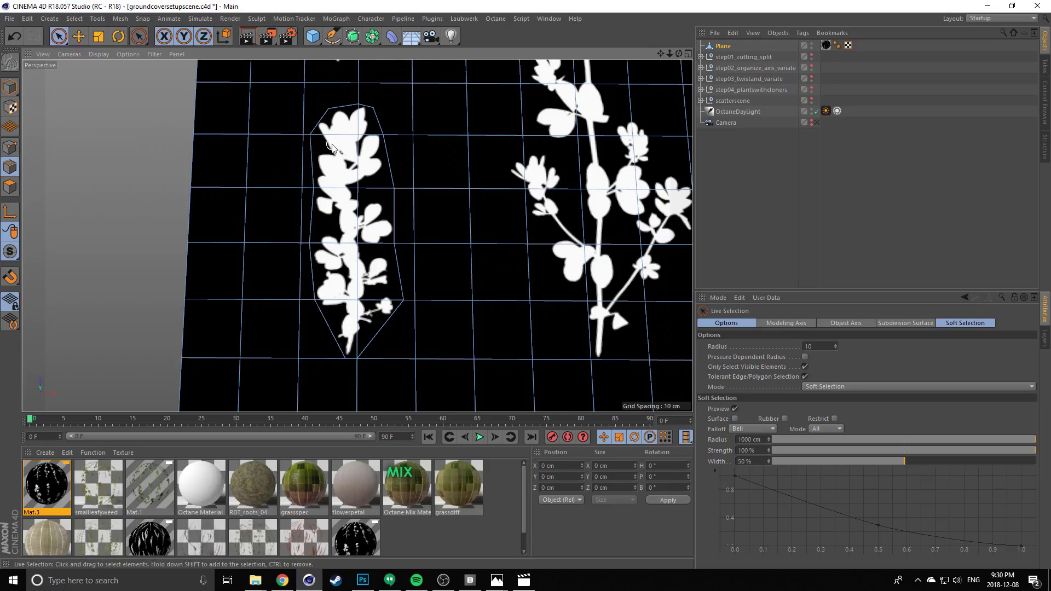
# Line-cut around the stem base of the next plant above and partway up its left side, following the leaves
pyautogui.press('k')
pyautogui.press('k')
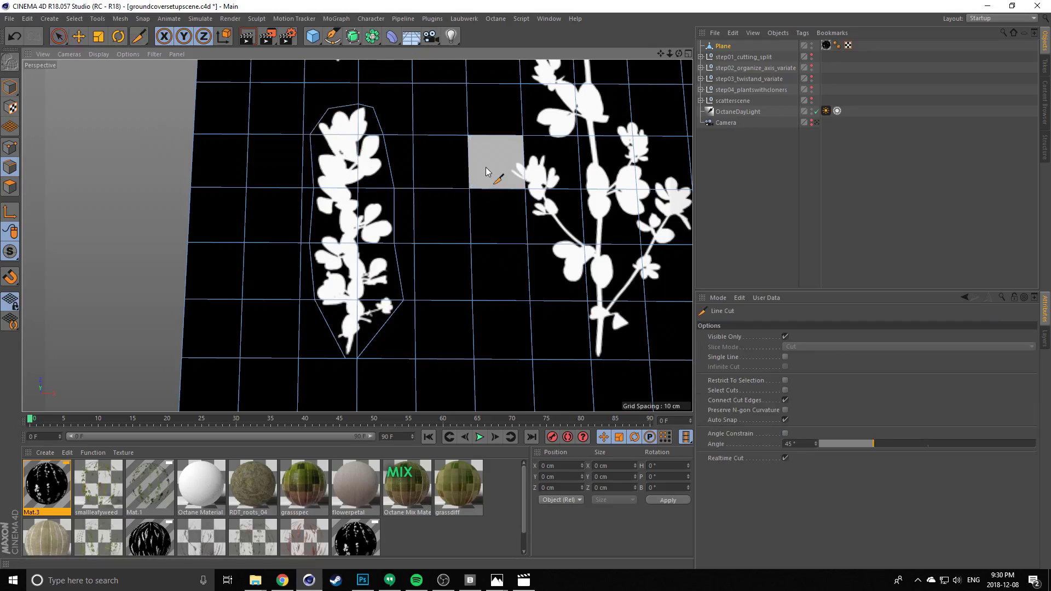
pyautogui.keyDown('alt'); pyautogui.moveTo(471, 158); pyautogui.dragTo(434, 179, button='middle'); pyautogui.keyUp('alt')
pyautogui.scroll(-2, 411, 158)
pyautogui.keyDown('alt'); pyautogui.moveTo(408, 124); pyautogui.dragTo(377, 206, button='middle'); pyautogui.keyUp('alt')
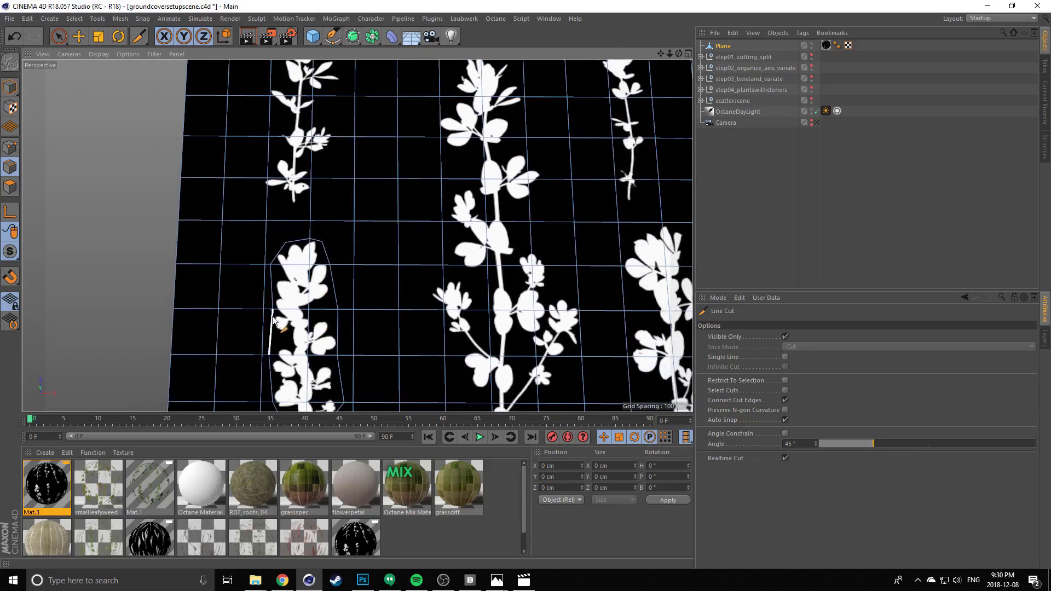
pyautogui.keyDown('alt'); pyautogui.moveTo(273, 321); pyautogui.dragTo(323, 249, button='middle'); pyautogui.keyUp('alt')
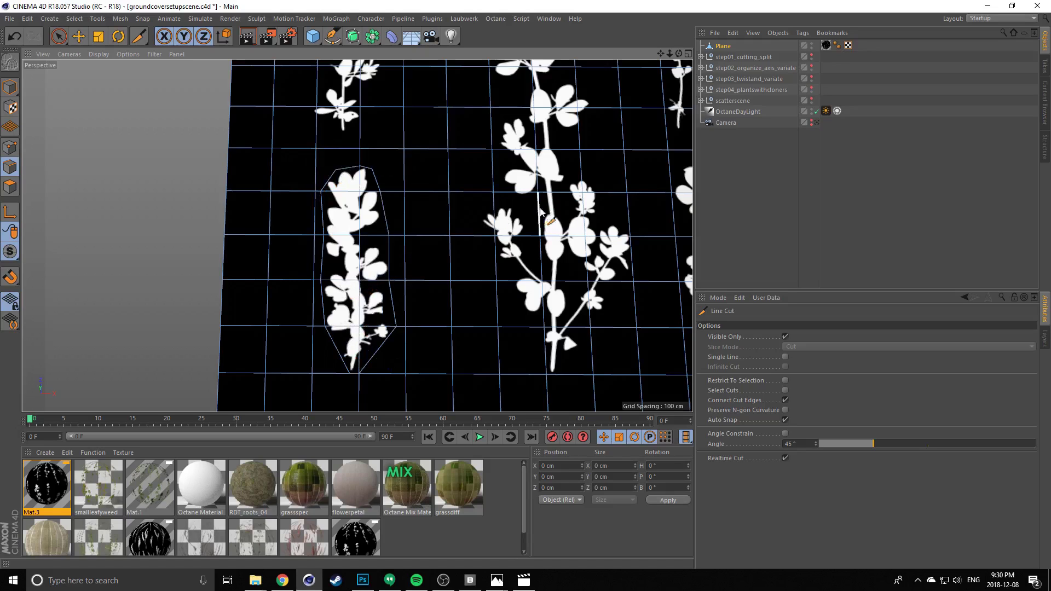
pyautogui.keyDown('alt'); pyautogui.moveTo(404, 168); pyautogui.dragTo(452, 362, button='middle'); pyautogui.keyUp('alt')
pyautogui.keyDown('alt'); pyautogui.moveTo(448, 215); pyautogui.dragTo(430, 186, button='middle'); pyautogui.keyUp('alt')
pyautogui.scroll(1, 429, 190)
pyautogui.keyDown('alt'); pyautogui.moveTo(396, 294); pyautogui.dragTo(398, 293, button='middle'); pyautogui.keyUp('alt')
pyautogui.scroll(3, 397, 295)
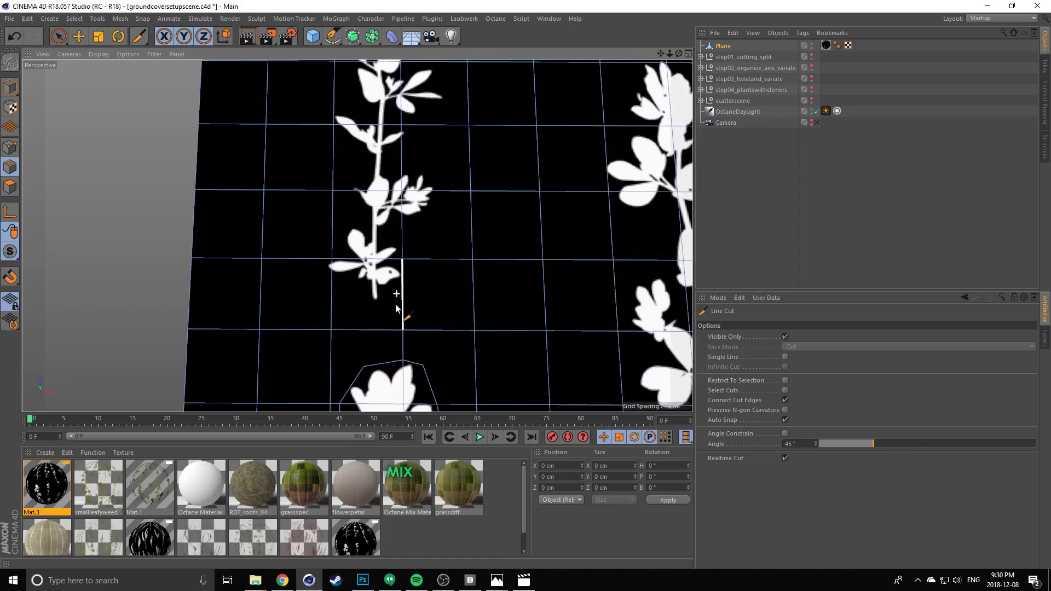
pyautogui.click(402, 304)
pyautogui.click(375, 304)
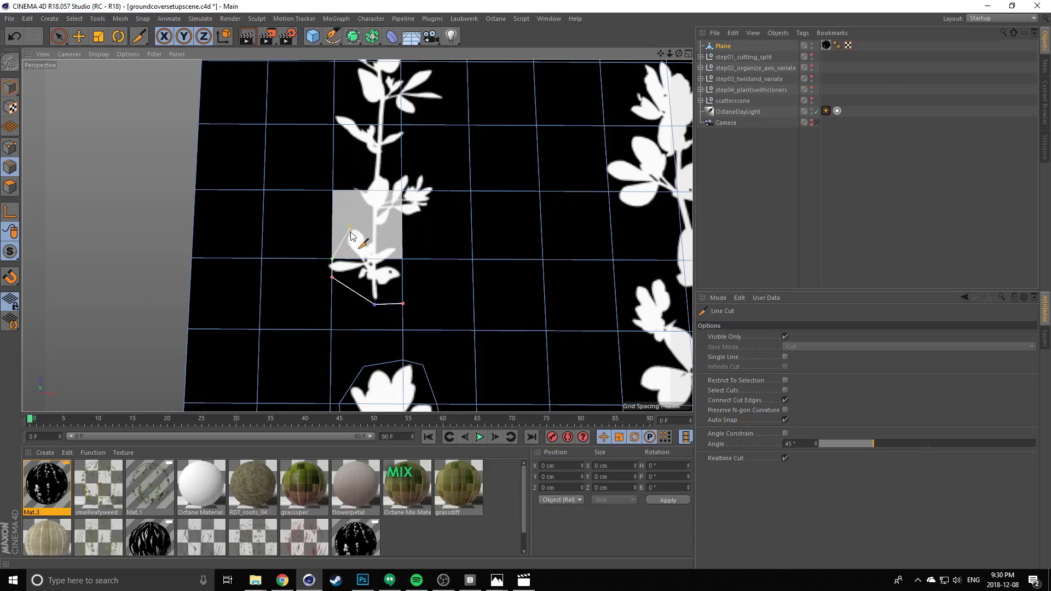
pyautogui.click(347, 191)
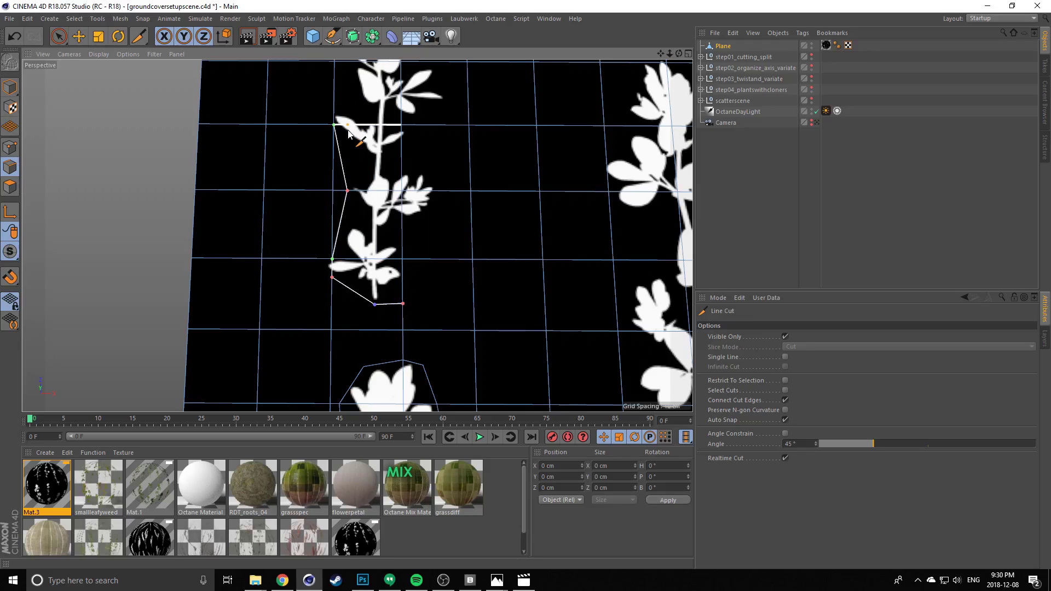
pyautogui.press('space')
# Continue the plant's outline cut up its left side, over the tip and down the right side past the upper leaves
pyautogui.moveTo(347, 142)
pyautogui.mouseDown(button='middle')
pyautogui.moveTo(367, 227)
pyautogui.moveTo(343, 157)
pyautogui.moveTo(383, 195)
pyautogui.moveTo(387, 224)
pyautogui.mouseUp(button='middle')
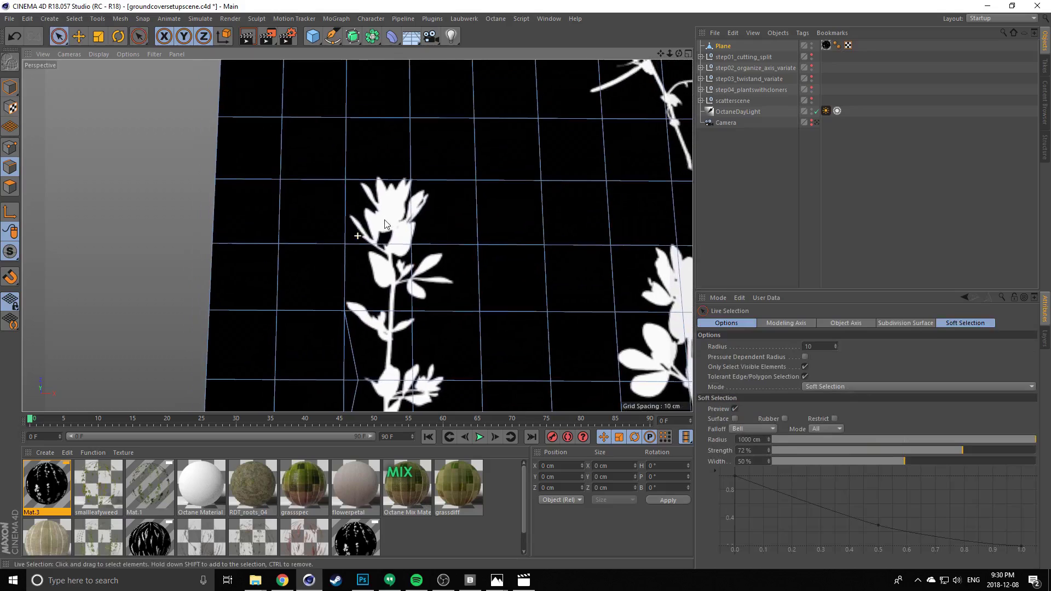
pyautogui.press('space')
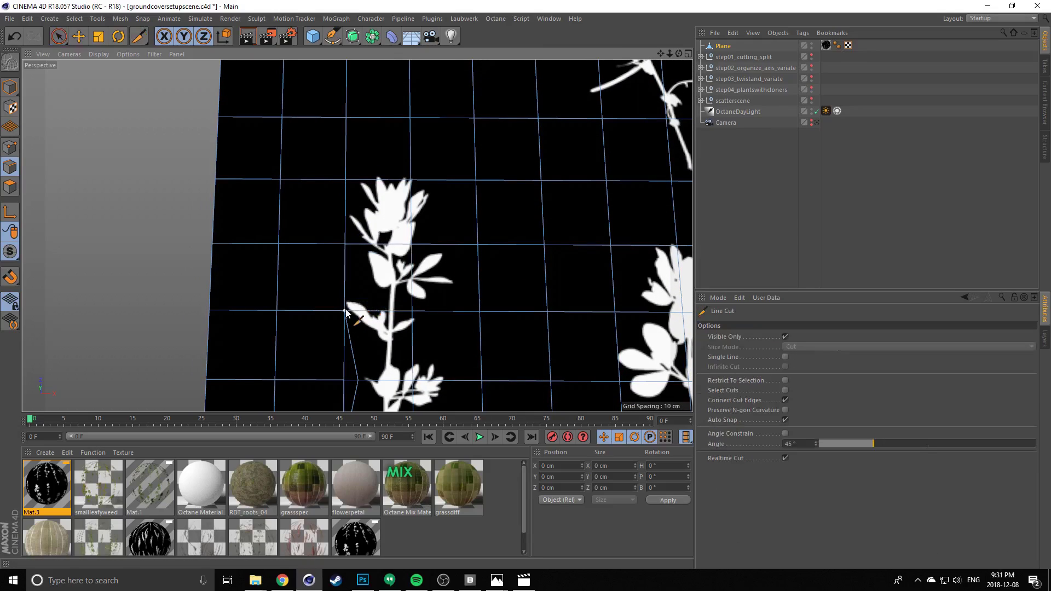
pyautogui.click(344, 312)
pyautogui.click(346, 180)
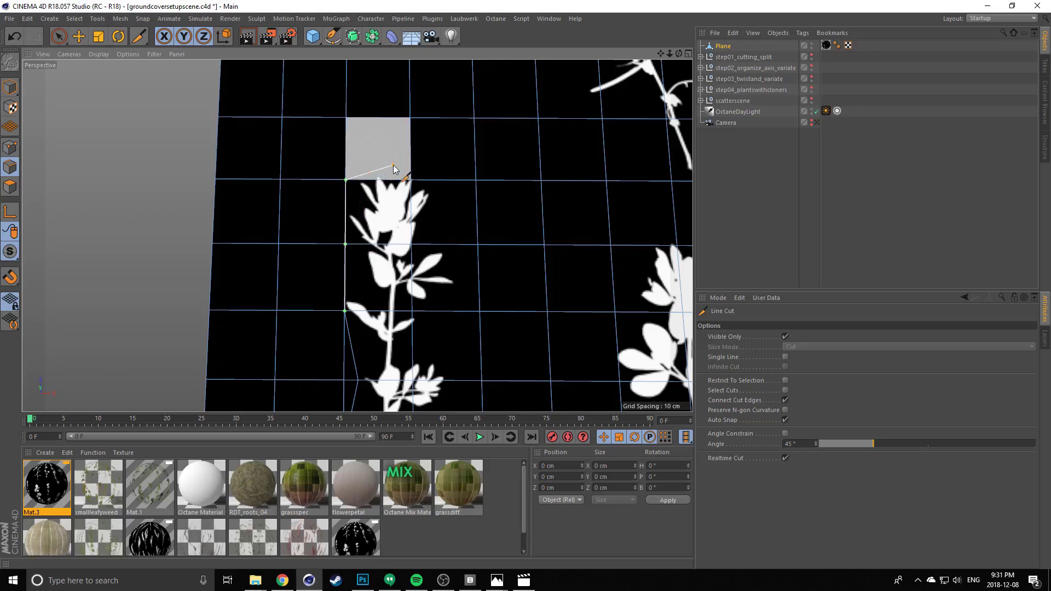
pyautogui.click(410, 173)
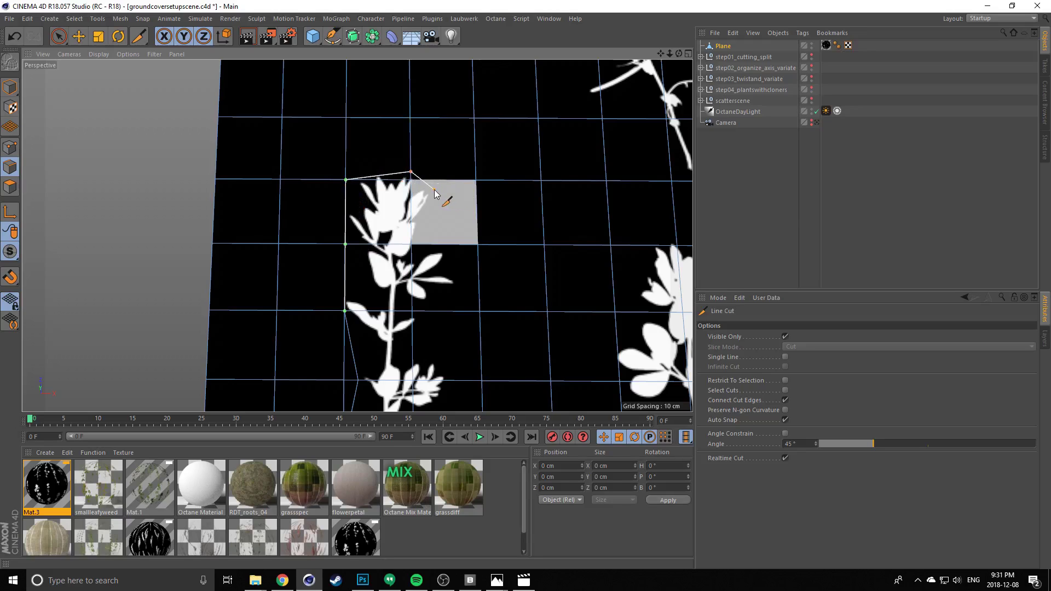
pyautogui.click(435, 191)
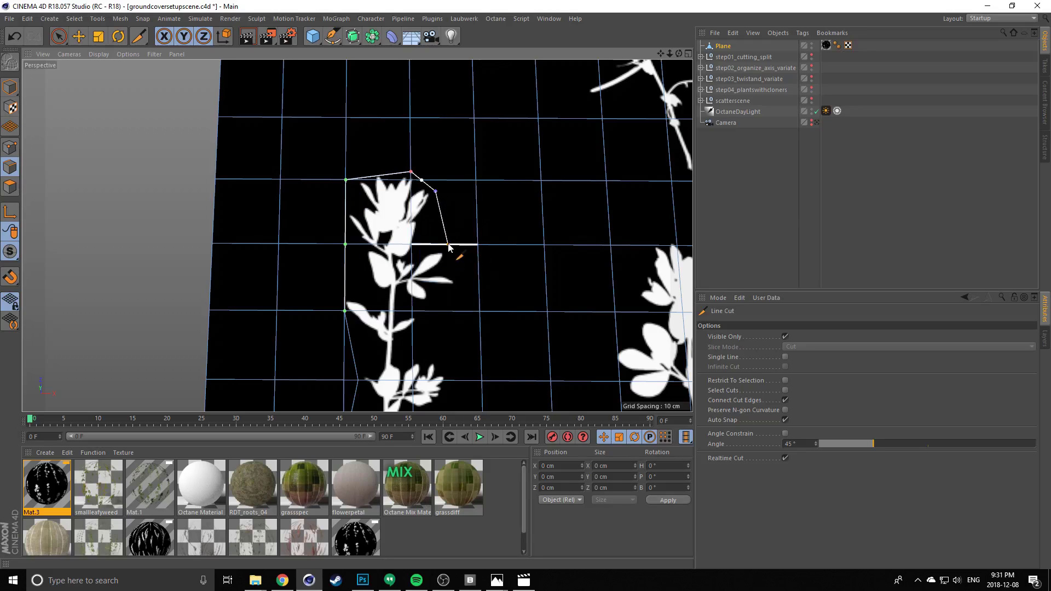
pyautogui.click(447, 245)
pyautogui.click(458, 310)
pyautogui.press('space')
pyautogui.moveTo(428, 330); pyautogui.dragTo(425, 290)
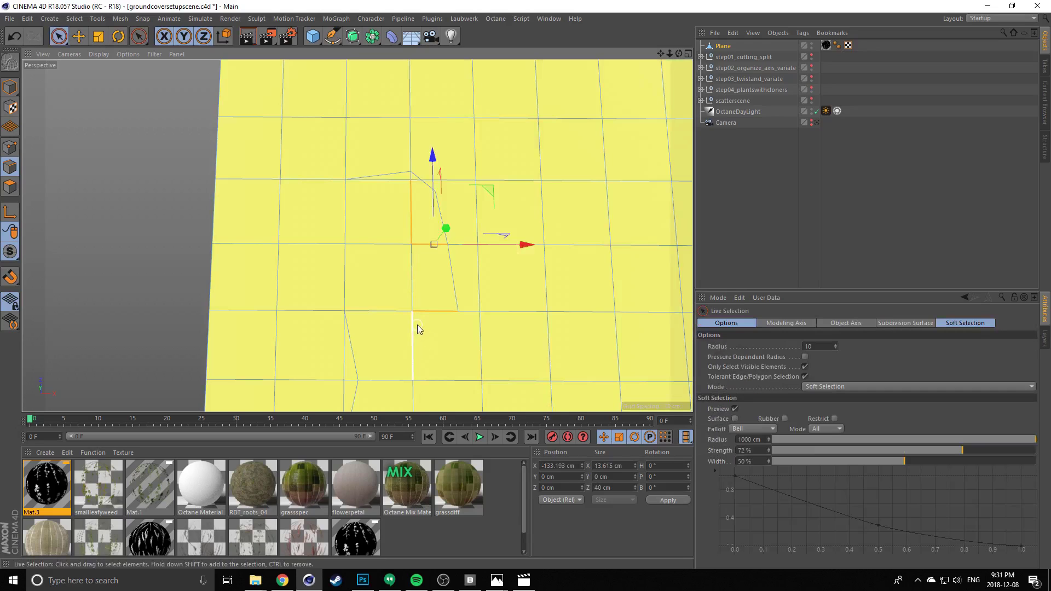
pyautogui.press('space')
pyautogui.keyDown('alt'); pyautogui.moveTo(353, 302); pyautogui.dragTo(339, 180, button='middle'); pyautogui.keyUp('alt')
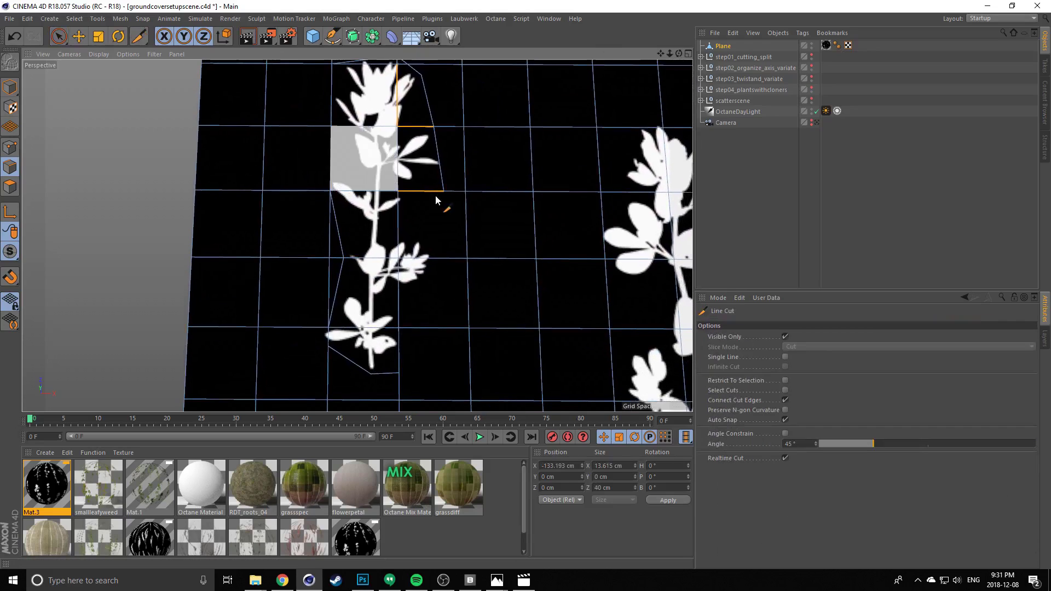
# Continue the line cut down the plant's right side past the lower leaves, close the outline at the stem base and finish it
pyautogui.click(444, 191)
pyautogui.click(437, 265)
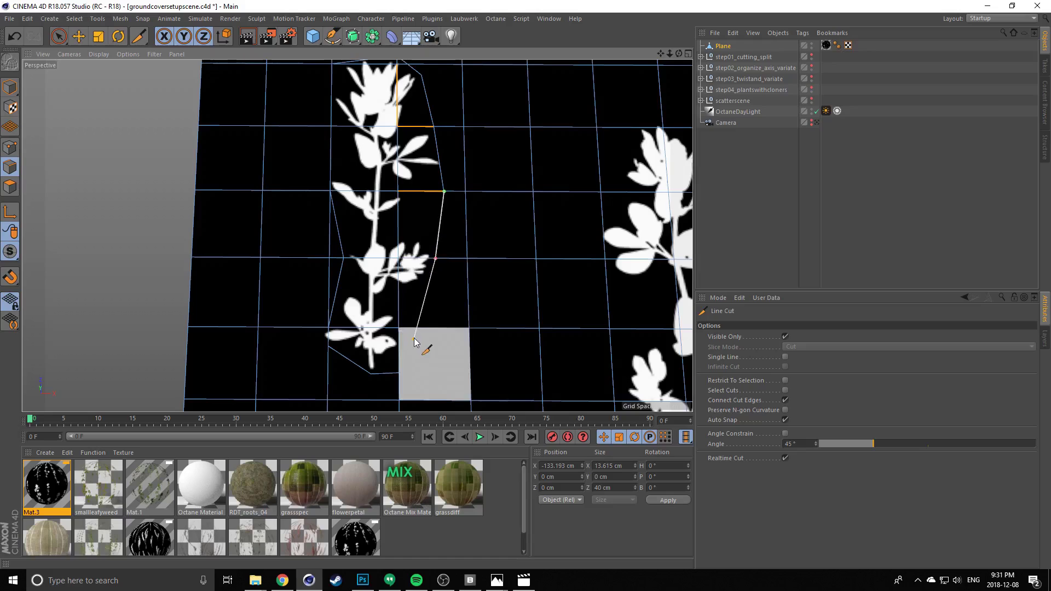
pyautogui.click(398, 375)
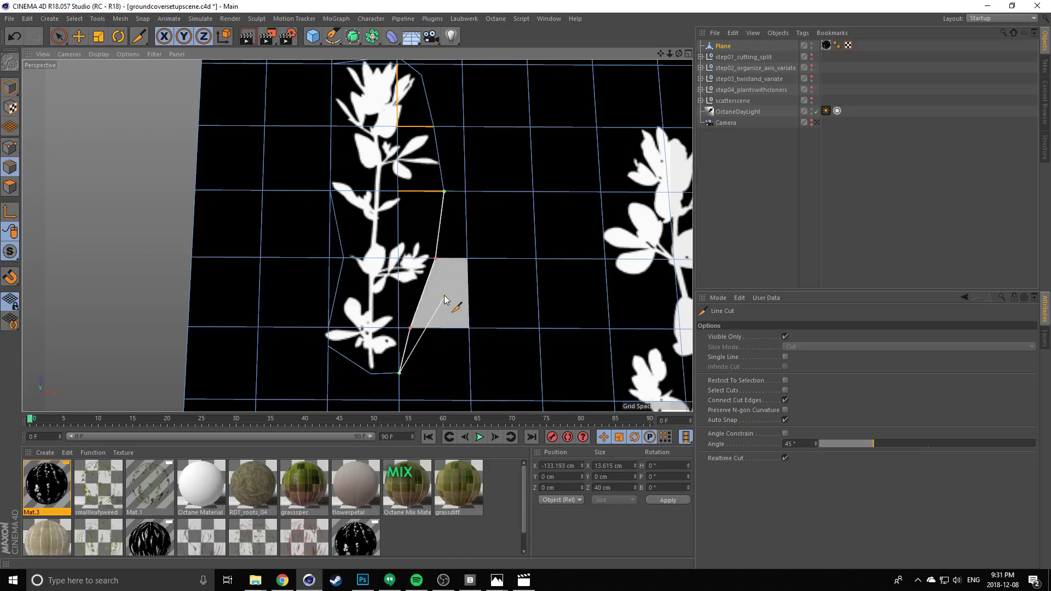
pyautogui.press('space')
pyautogui.press('space')
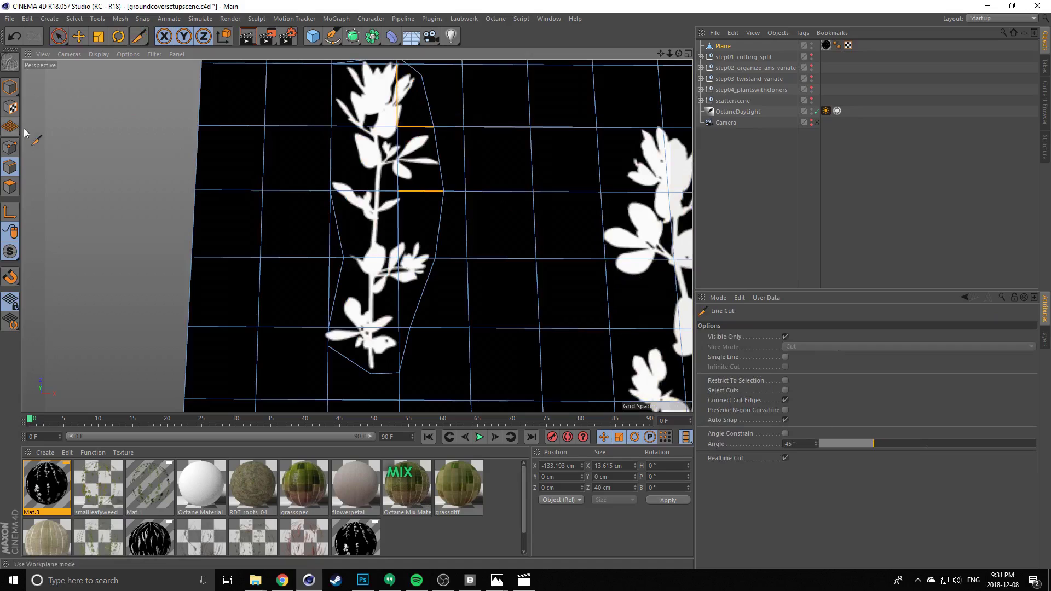
# Switch to the Move tool and disable soft selection
pyautogui.click(52, 41)
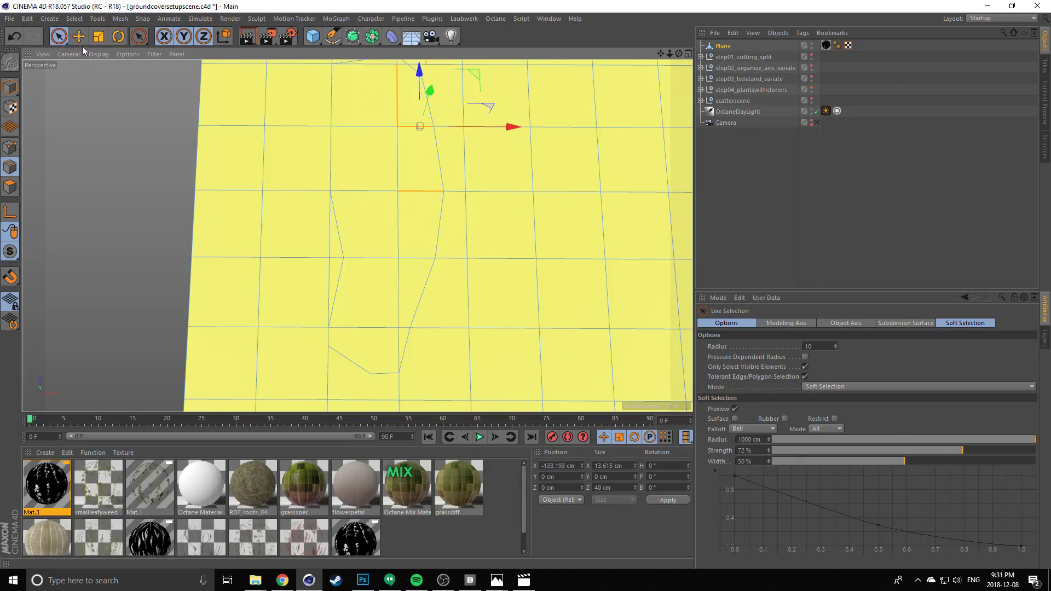
pyautogui.press('e')
pyautogui.click(734, 346)
pyautogui.keyDown('alt'); pyautogui.moveTo(346, 157); pyautogui.dragTo(346, 225, button='middle'); pyautogui.keyUp('alt')
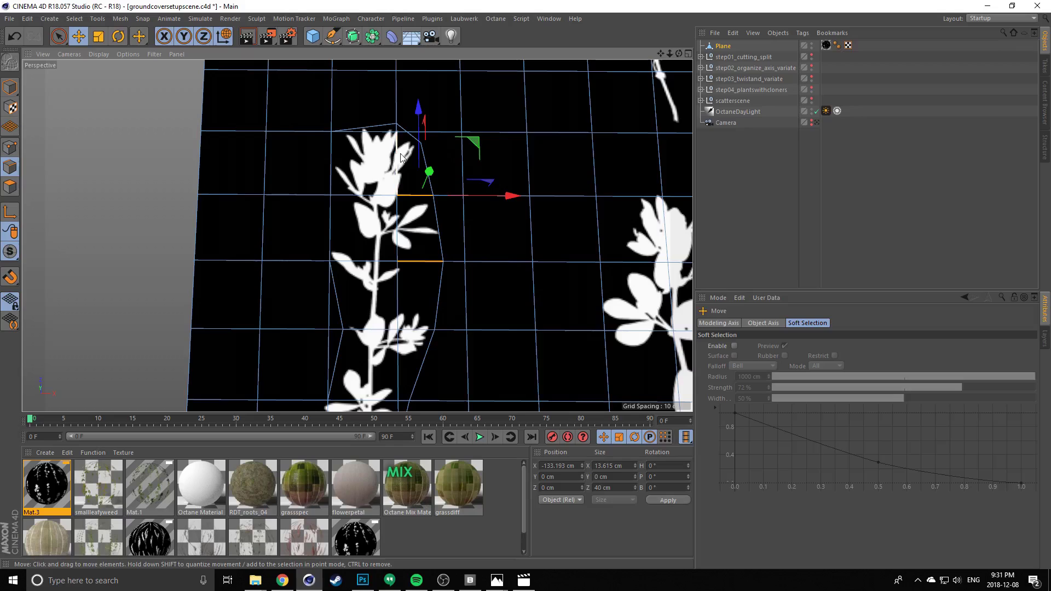
# Line-cut an edge from the outline's upper-right corner to the nearby grid intersection below the plant's tip and finish the cut
pyautogui.press('m')
pyautogui.press('k')
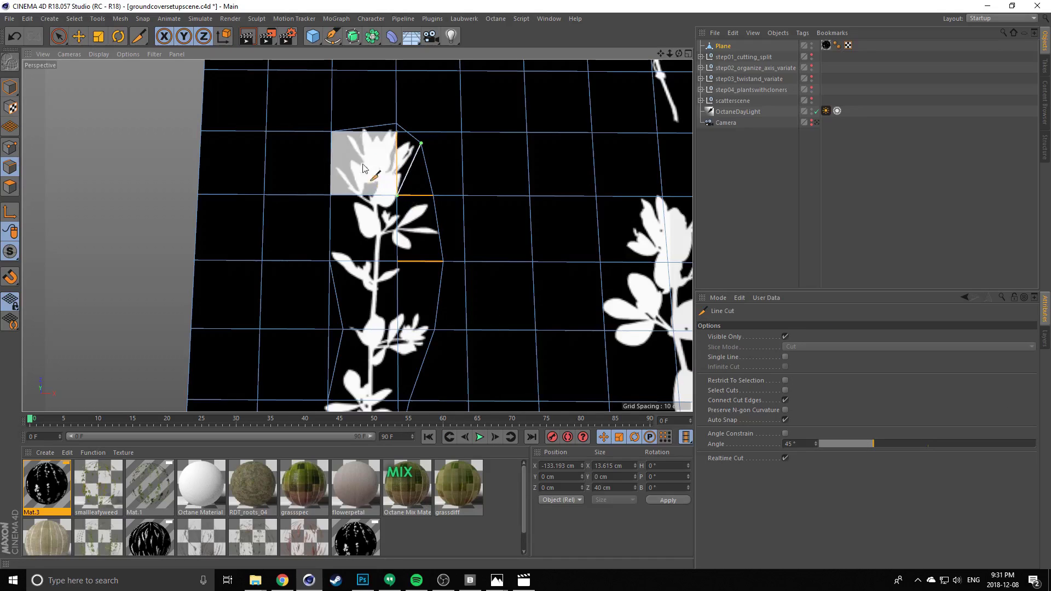
pyautogui.press('space')
pyautogui.keyDown('alt'); pyautogui.moveTo(397, 327); pyautogui.dragTo(312, 268, button='middle'); pyautogui.keyUp('alt')
pyautogui.scroll(-1, 311, 266)
pyautogui.keyDown('shift'); pyautogui.click(297, 126); pyautogui.keyUp('shift')
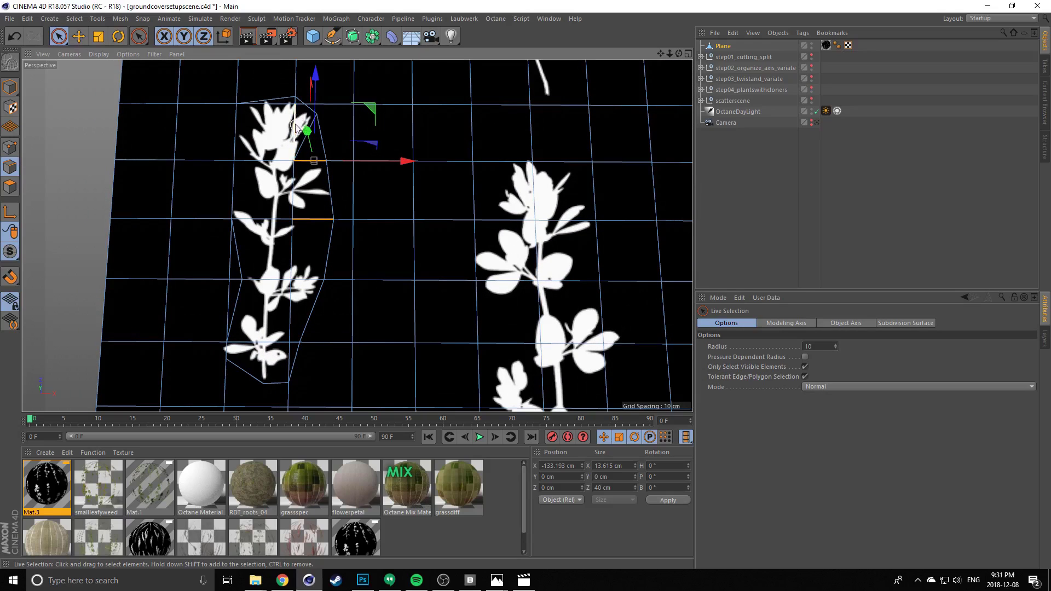
# Inspect the two outlined plants from several angles and compare them with the uncut plants on the atlas
pyautogui.keyDown('alt'); pyautogui.moveTo(231, 255); pyautogui.dragTo(281, 268, button='middle'); pyautogui.keyUp('alt')
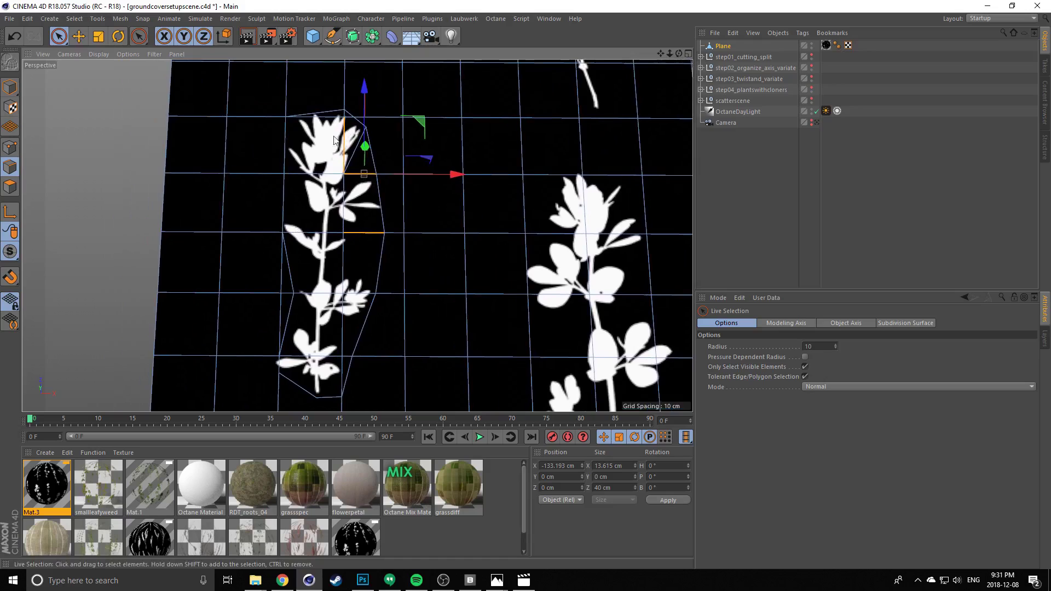
pyautogui.keyDown('alt'); pyautogui.moveTo(336, 334); pyautogui.dragTo(343, 293, button='middle'); pyautogui.keyUp('alt')
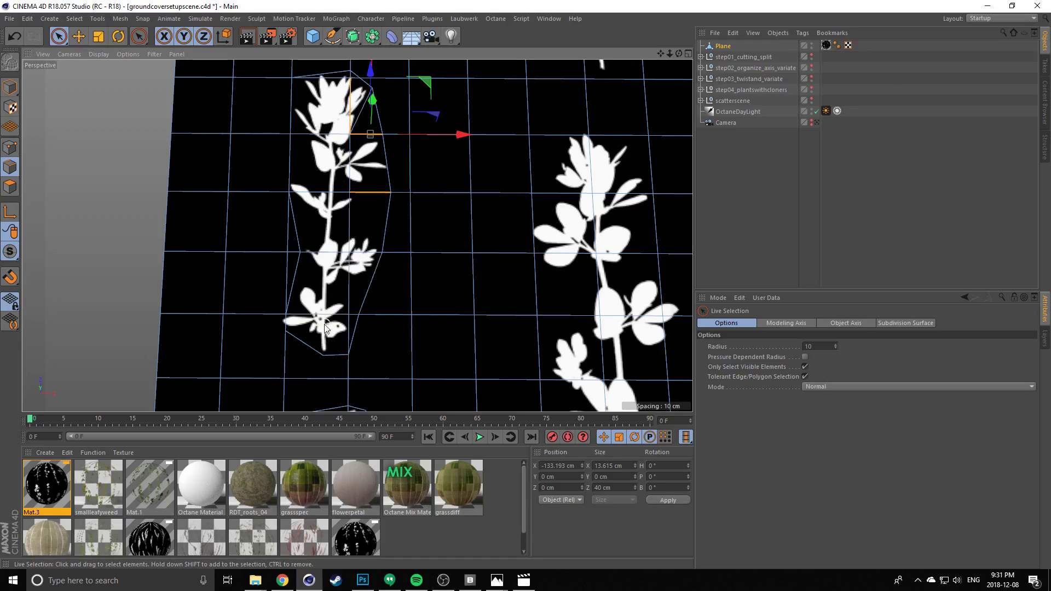
pyautogui.keyDown('alt'); pyautogui.moveTo(295, 287); pyautogui.dragTo(351, 314, button='middle'); pyautogui.keyUp('alt')
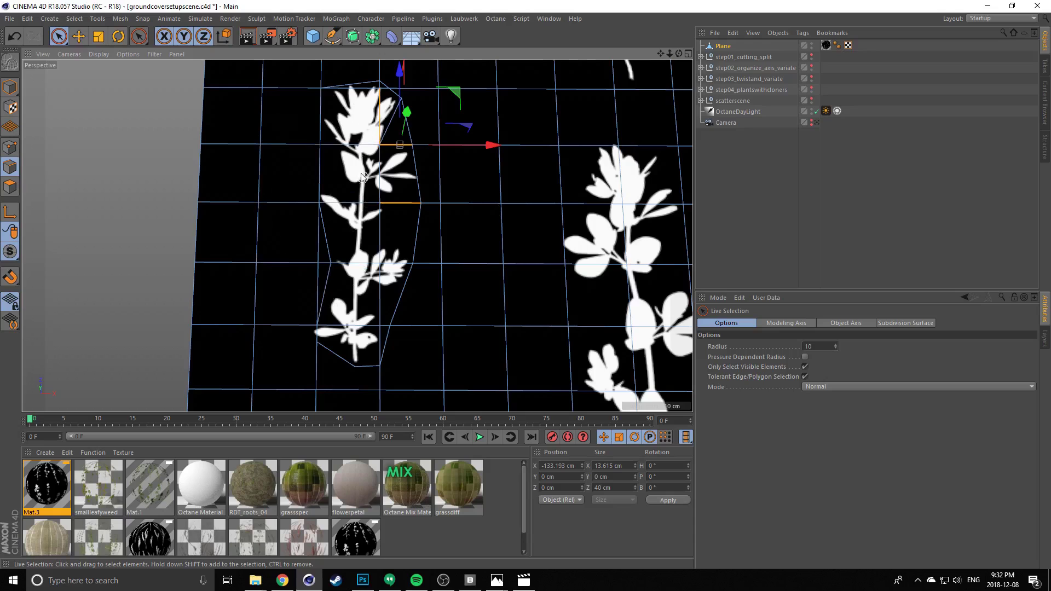
pyautogui.keyDown('alt'); pyautogui.moveTo(296, 223); pyautogui.dragTo(325, 184); pyautogui.keyUp('alt')
pyautogui.scroll(-4, 300, 170)
pyautogui.keyDown('alt'); pyautogui.moveTo(372, 118); pyautogui.dragTo(279, 217, button='middle'); pyautogui.keyUp('alt')
pyautogui.scroll(-2, 301, 192)
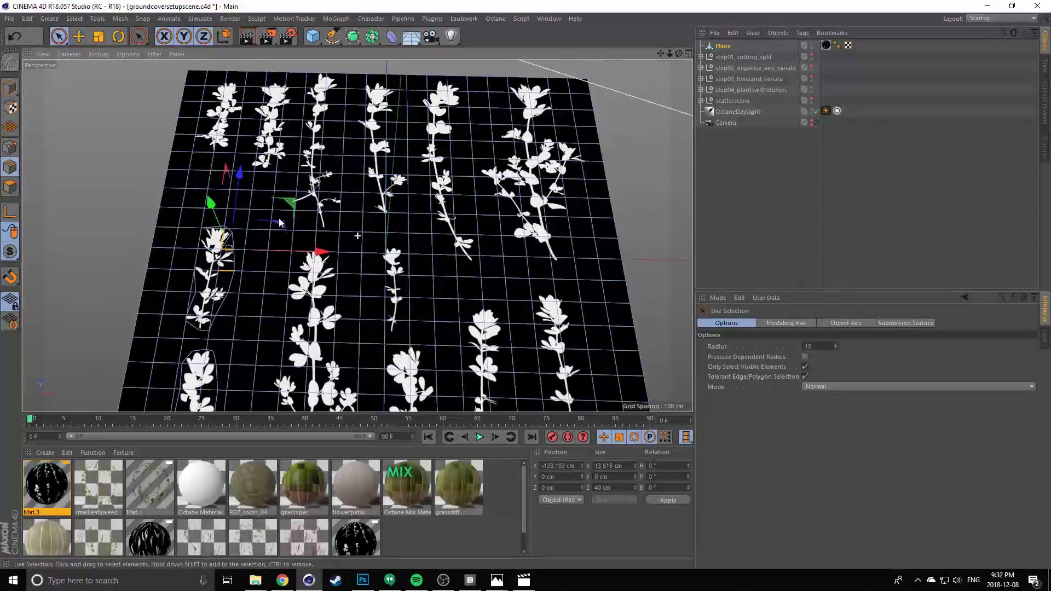
pyautogui.keyDown('alt'); pyautogui.moveTo(280, 222); pyautogui.dragTo(247, 159); pyautogui.keyUp('alt')
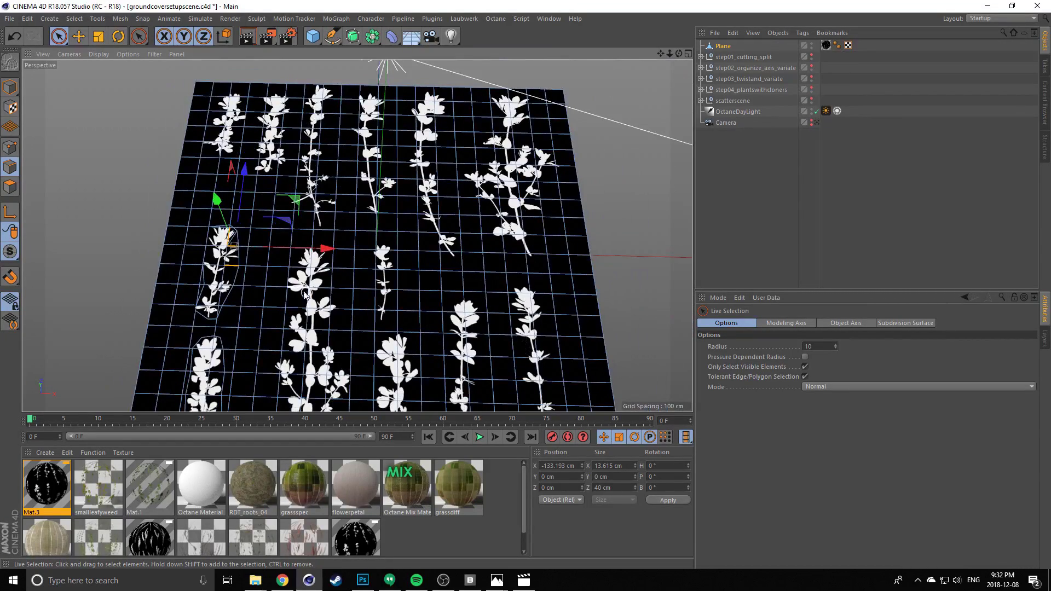
pyautogui.keyDown('alt'); pyautogui.moveTo(253, 293); pyautogui.dragTo(365, 218, button='middle'); pyautogui.keyUp('alt')
pyautogui.scroll(3, 362, 216)
pyautogui.scroll(2, 362, 219)
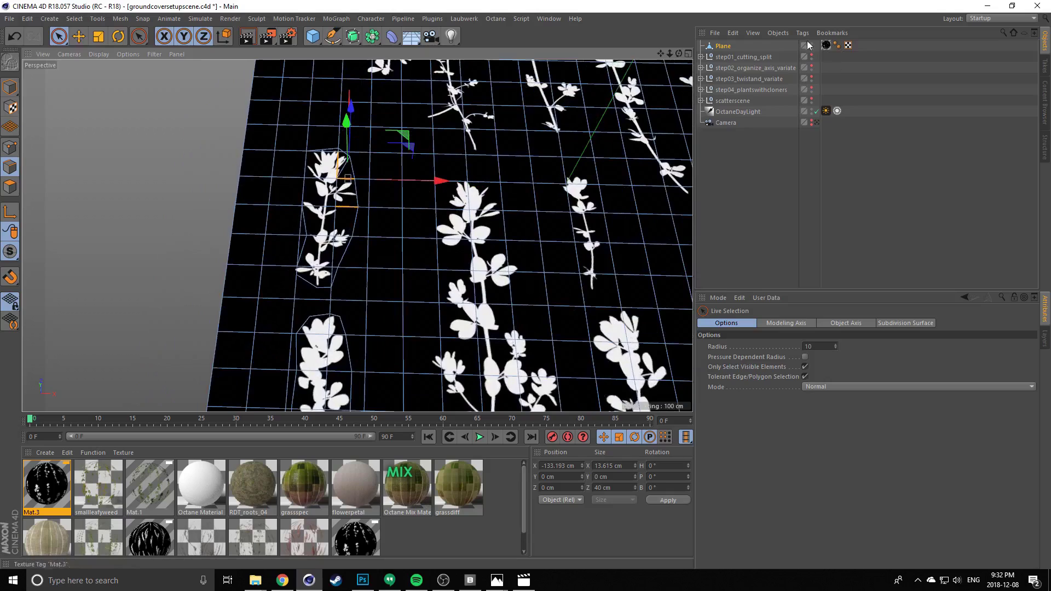
# Hide the Plane object, show the step01_cutting_split group and select its step01 object
pyautogui.keyDown('alt'); pyautogui.doubleClick(811, 43); pyautogui.keyUp('alt')
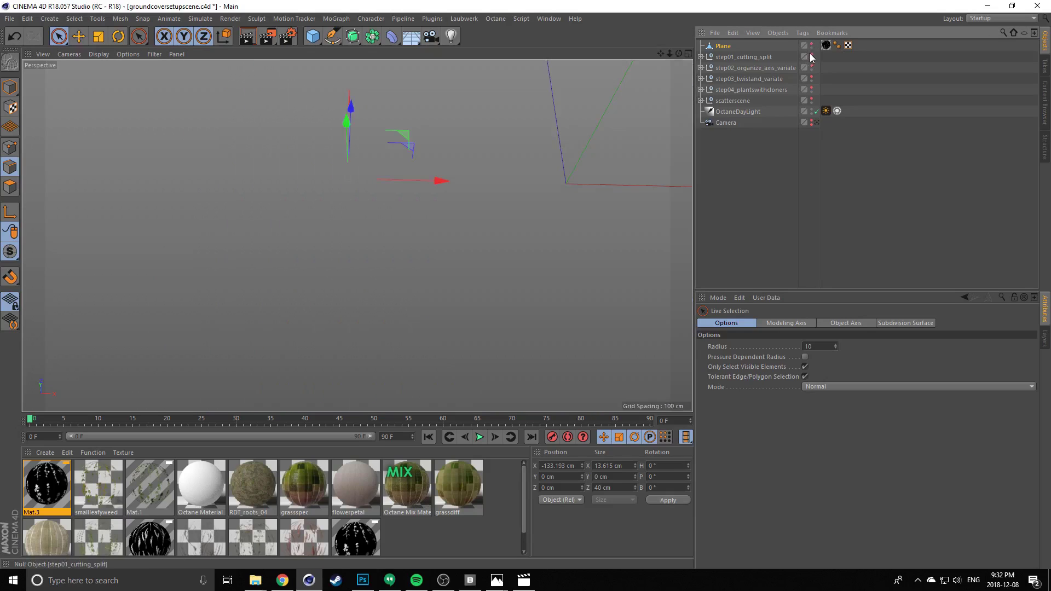
pyautogui.keyDown('alt'); pyautogui.click(811, 56); pyautogui.keyUp('alt')
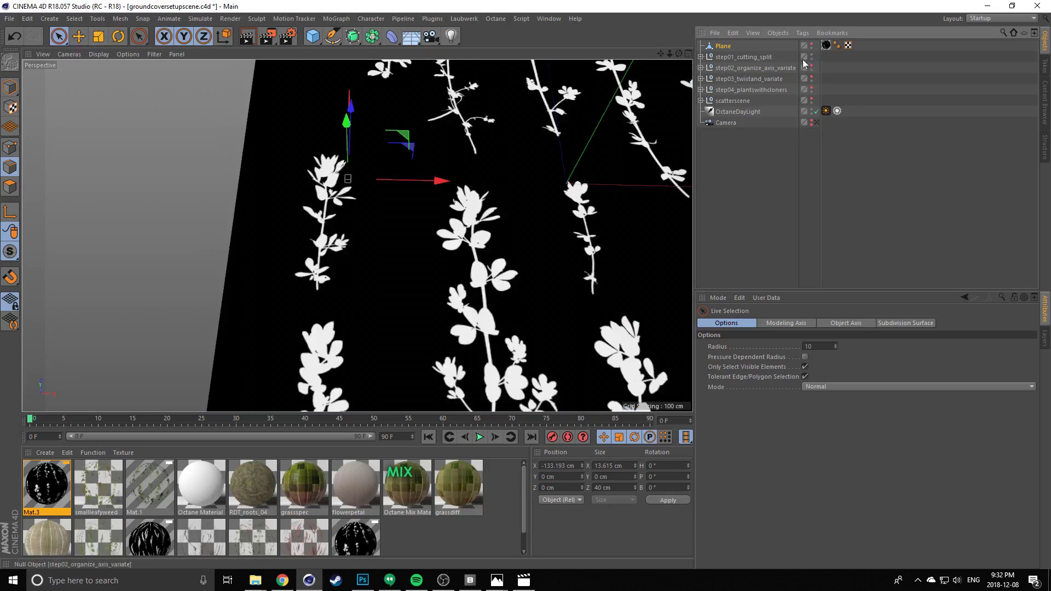
pyautogui.click(700, 57)
pyautogui.click(727, 68)
# Examine the finished cut outlines around all the plants on the step01 plane, row by row and from different angles
pyautogui.keyDown('alt'); pyautogui.moveTo(461, 171); pyautogui.dragTo(334, 246, button='middle'); pyautogui.keyUp('alt')
pyautogui.scroll(-2, 464, 158)
pyautogui.keyDown('alt'); pyautogui.moveTo(457, 162); pyautogui.dragTo(385, 165); pyautogui.keyUp('alt')
pyautogui.keyDown('alt'); pyautogui.moveTo(263, 270); pyautogui.dragTo(266, 213, button='middle'); pyautogui.keyUp('alt')
pyautogui.keyDown('alt'); pyautogui.moveTo(333, 327); pyautogui.dragTo(358, 252, button='middle'); pyautogui.keyUp('alt')
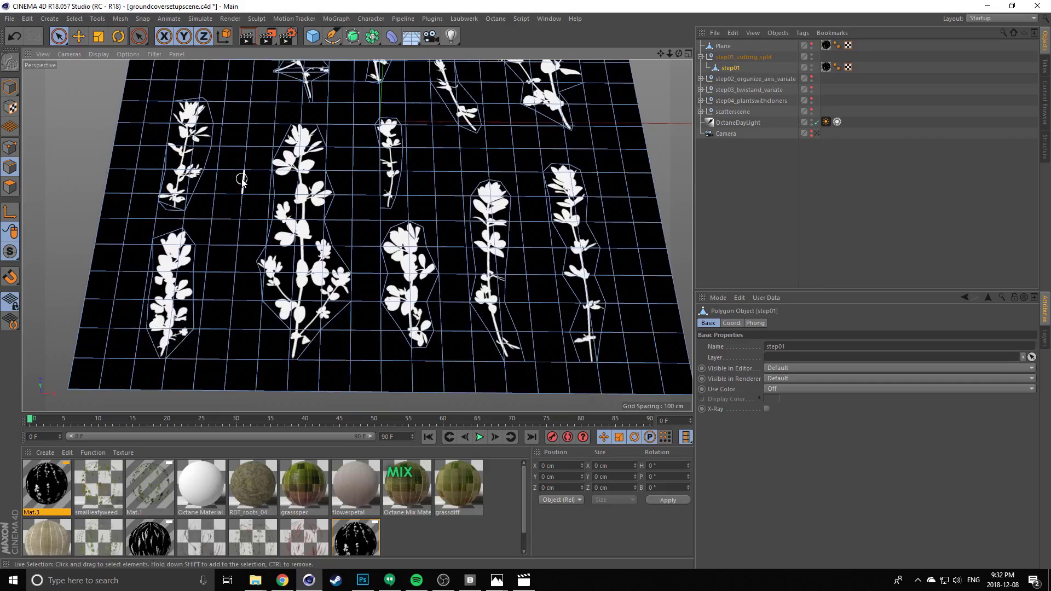
pyautogui.keyDown('alt'); pyautogui.moveTo(231, 212); pyautogui.dragTo(291, 208, button='middle'); pyautogui.keyUp('alt')
pyautogui.keyDown('alt'); pyautogui.moveTo(335, 152); pyautogui.dragTo(352, 205, button='middle'); pyautogui.keyUp('alt')
pyautogui.scroll(3, 352, 205)
pyautogui.keyDown('alt'); pyautogui.moveTo(324, 134); pyautogui.dragTo(342, 328, button='middle'); pyautogui.keyUp('alt')
pyautogui.keyDown('alt'); pyautogui.moveTo(380, 147); pyautogui.dragTo(359, 235, button='middle'); pyautogui.keyUp('alt')
pyautogui.keyDown('alt'); pyautogui.moveTo(359, 235); pyautogui.dragTo(364, 254); pyautogui.keyUp('alt')
pyautogui.keyDown('alt'); pyautogui.moveTo(365, 254); pyautogui.dragTo(355, 216, button='middle'); pyautogui.keyUp('alt')
pyautogui.keyDown('alt'); pyautogui.moveTo(548, 256); pyautogui.dragTo(327, 238, button='middle'); pyautogui.keyUp('alt')
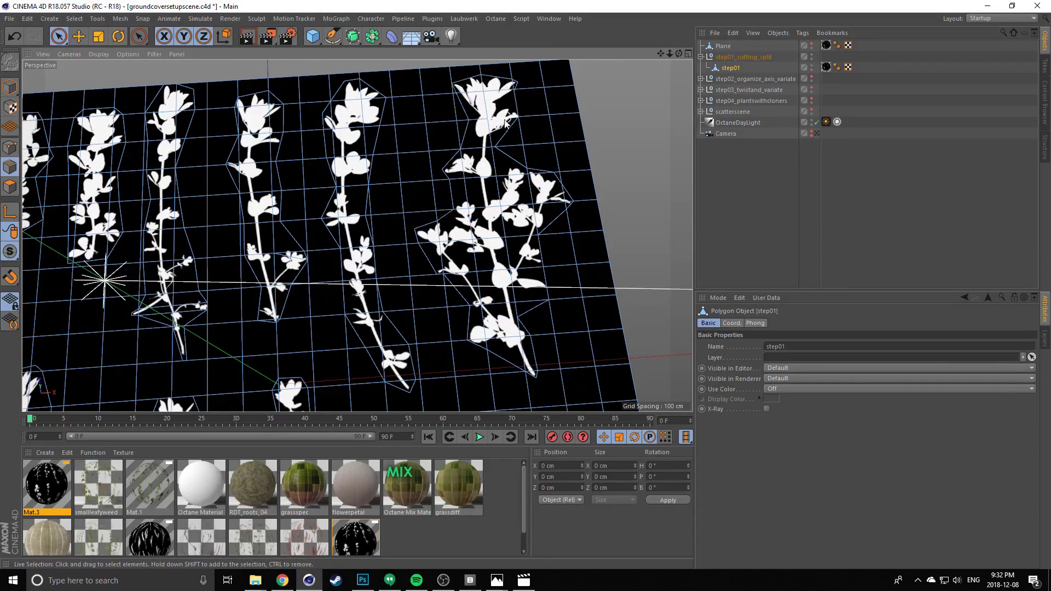
pyautogui.keyDown('alt'); pyautogui.moveTo(437, 223); pyautogui.dragTo(462, 186, button='middle'); pyautogui.keyUp('alt')
pyautogui.keyDown('alt'); pyautogui.moveTo(349, 215); pyautogui.dragTo(425, 190, button='middle'); pyautogui.keyUp('alt')
pyautogui.keyDown('alt'); pyautogui.moveTo(406, 236); pyautogui.dragTo(328, 136, button='middle'); pyautogui.keyUp('alt')
pyautogui.keyDown('alt'); pyautogui.moveTo(349, 229); pyautogui.dragTo(308, 100, button='middle'); pyautogui.keyUp('alt')
pyautogui.keyDown('alt'); pyautogui.moveTo(214, 224); pyautogui.dragTo(307, 170, button='middle'); pyautogui.keyUp('alt')
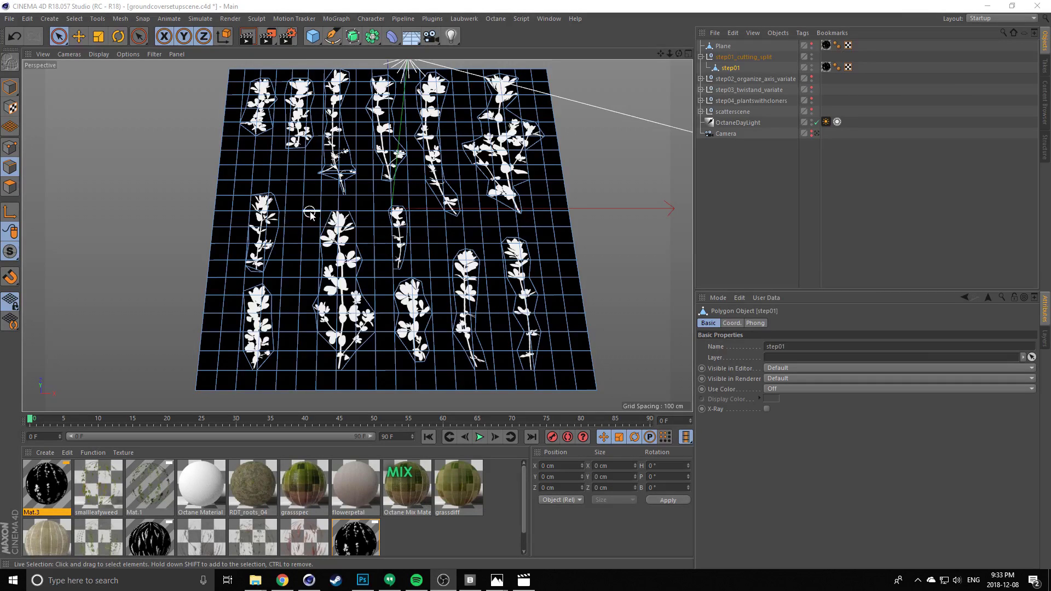
pyautogui.keyDown('alt'); pyautogui.moveTo(305, 211); pyautogui.dragTo(307, 212, button='middle'); pyautogui.keyUp('alt')
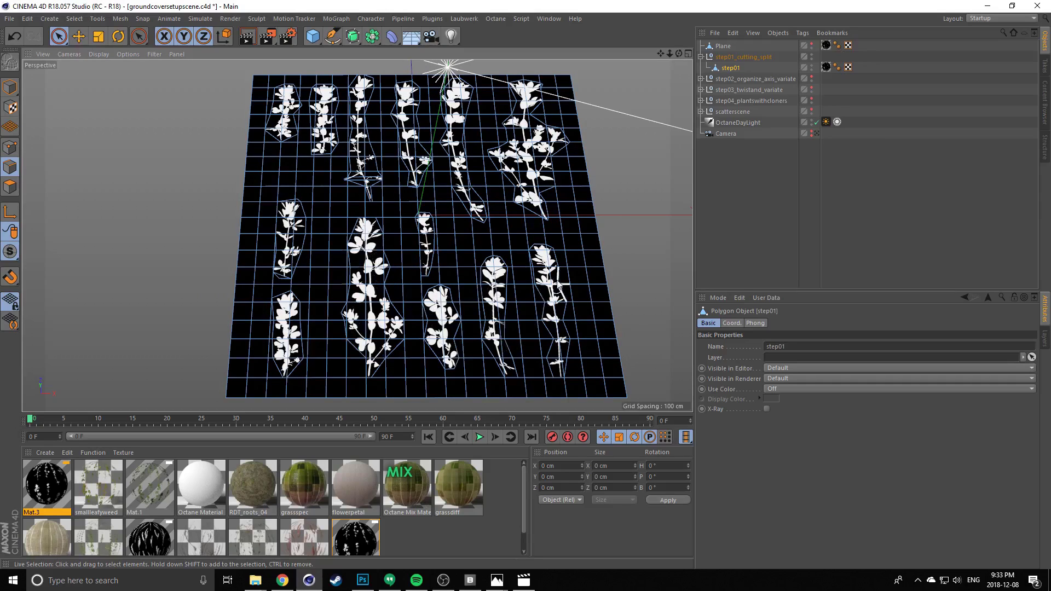
pyautogui.keyDown('alt'); pyautogui.moveTo(301, 212); pyautogui.dragTo(352, 211, button='middle'); pyautogui.keyUp('alt')
pyautogui.keyDown('alt'); pyautogui.moveTo(352, 210); pyautogui.dragTo(351, 151); pyautogui.keyUp('alt')
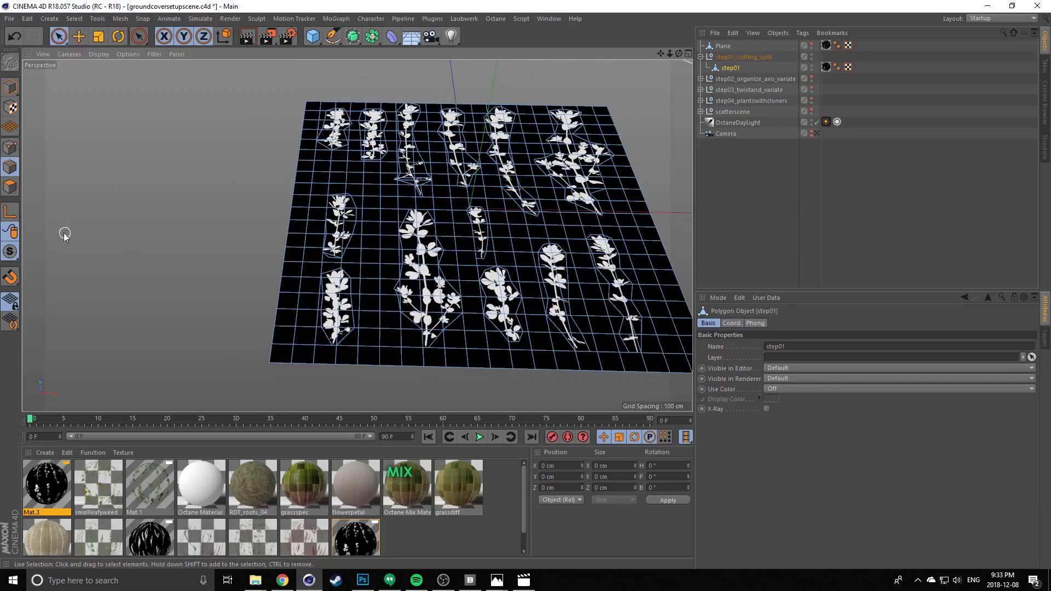
pyautogui.keyDown('alt'); pyautogui.moveTo(37, 249); pyautogui.dragTo(370, 229); pyautogui.keyUp('alt')
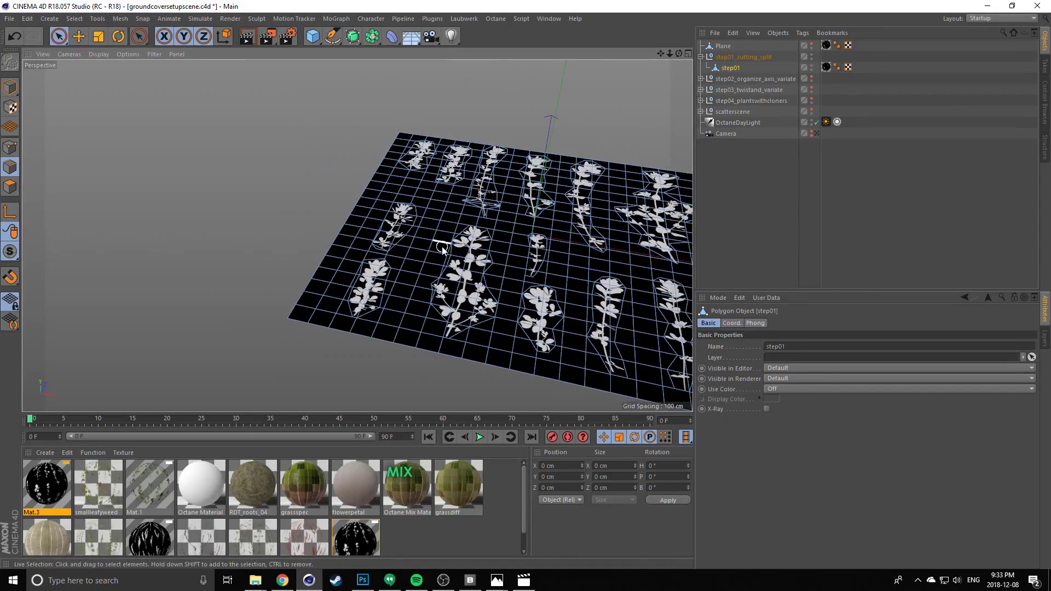
pyautogui.keyDown('alt'); pyautogui.moveTo(402, 241); pyautogui.dragTo(381, 243, button='middle'); pyautogui.keyUp('alt')
pyautogui.keyDown('alt'); pyautogui.moveTo(381, 243); pyautogui.dragTo(418, 238); pyautogui.keyUp('alt')
pyautogui.keyDown('alt'); pyautogui.moveTo(396, 236); pyautogui.dragTo(433, 232, button='middle'); pyautogui.keyUp('alt')
pyautogui.keyDown('alt'); pyautogui.moveTo(432, 232); pyautogui.dragTo(403, 249); pyautogui.keyUp('alt')
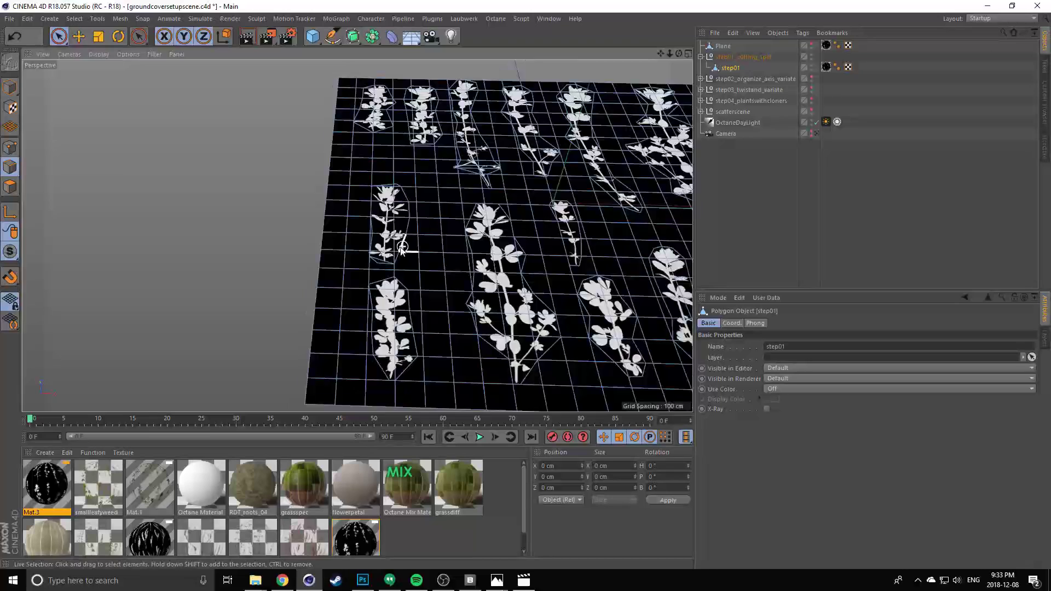
# In polygon mode, select all polygons inside the bottom-left plant's cut outline with Live Selection
pyautogui.scroll(2, 402, 249)
pyautogui.keyDown('alt'); pyautogui.moveTo(400, 202); pyautogui.dragTo(377, 241); pyautogui.keyUp('alt')
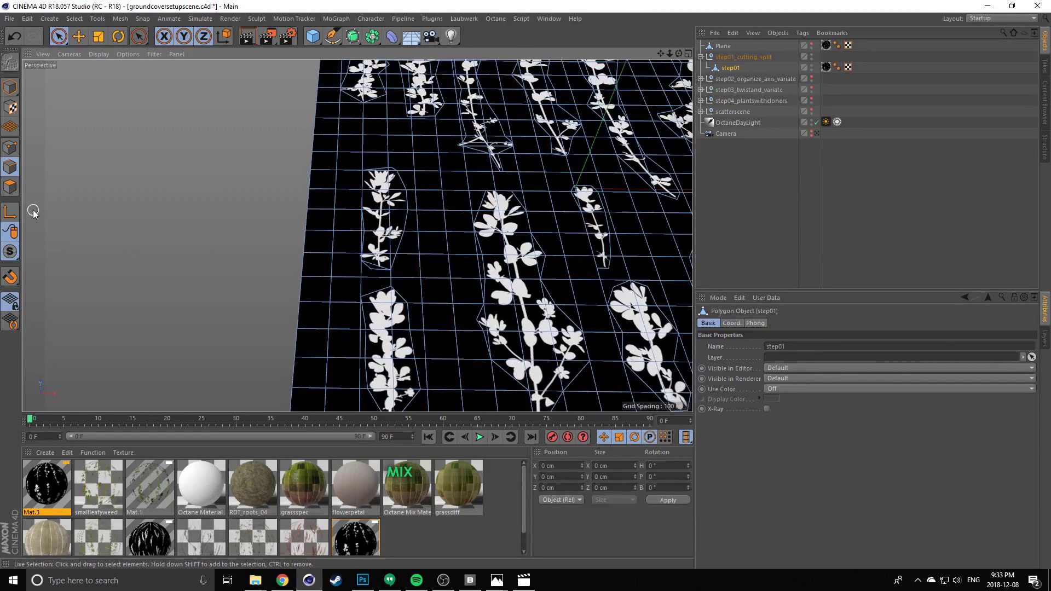
pyautogui.click(11, 189)
pyautogui.keyDown('alt'); pyautogui.moveTo(423, 368); pyautogui.dragTo(402, 291, button='middle'); pyautogui.keyUp('alt')
pyautogui.scroll(4, 406, 312)
pyautogui.keyDown('alt'); pyautogui.moveTo(360, 225); pyautogui.dragTo(358, 241); pyautogui.keyUp('alt')
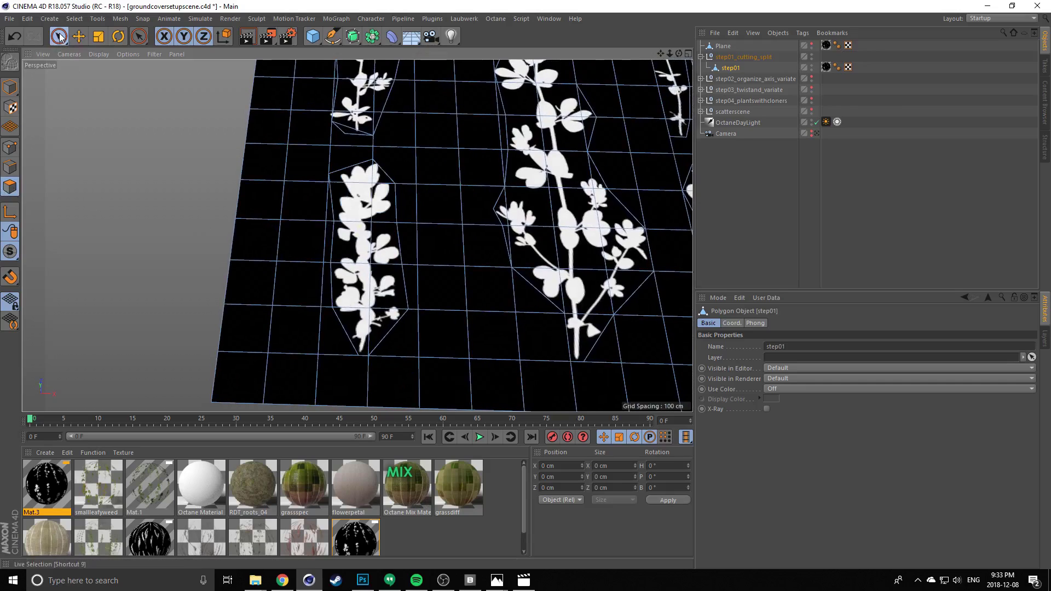
pyautogui.moveTo(372, 186)
pyautogui.mouseDown()
pyautogui.moveTo(358, 320)
pyautogui.moveTo(370, 316)
pyautogui.mouseUp()
pyautogui.moveTo(382, 238)
pyautogui.keyDown('alt'); pyautogui.mouseDown()
pyautogui.moveTo(382, 254)
pyautogui.moveTo(398, 209)
pyautogui.mouseUp(); pyautogui.keyUp('alt')
pyautogui.scroll(3, 362, 255)
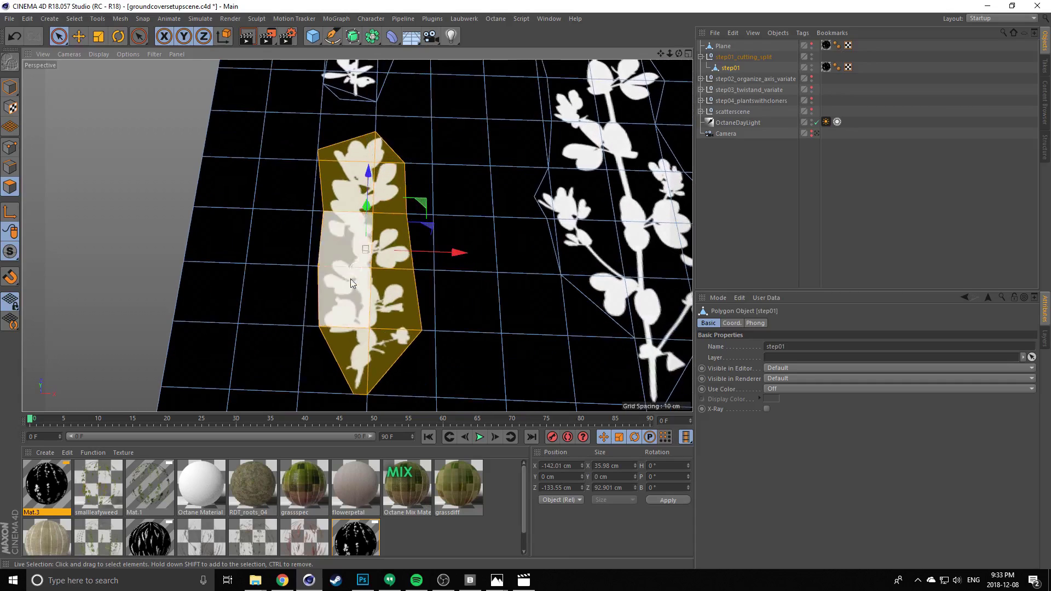
pyautogui.keyDown('alt'); pyautogui.moveTo(353, 271); pyautogui.dragTo(351, 268); pyautogui.keyUp('alt')
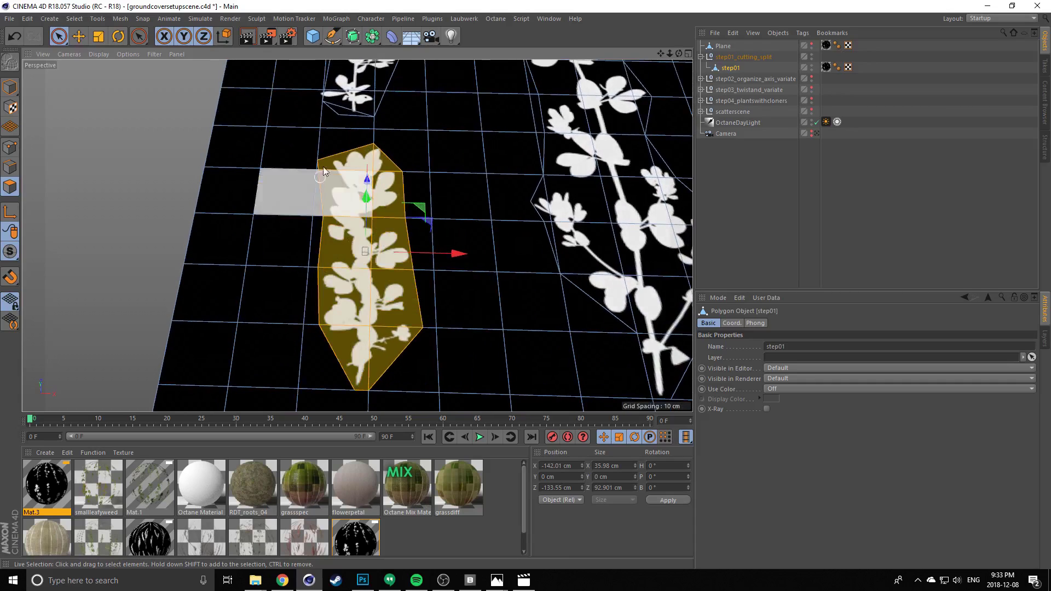
# Split the selected plant polygons into a separate object
pyautogui.rightClick(354, 259)
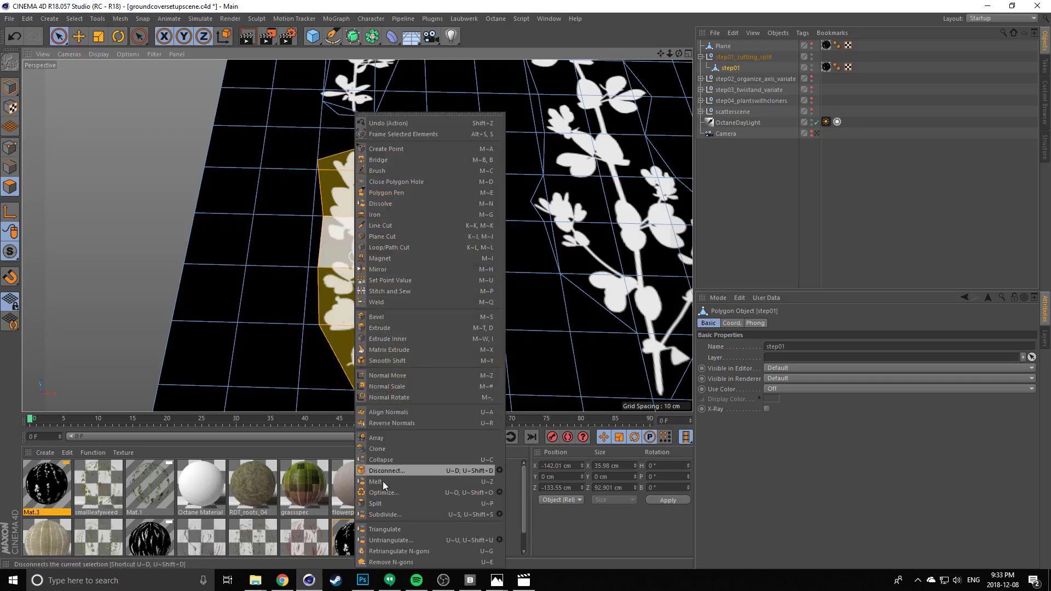
pyautogui.click(375, 502)
pyautogui.scroll(-3, 351, 272)
pyautogui.keyDown('alt'); pyautogui.moveTo(351, 276); pyautogui.dragTo(350, 230); pyautogui.keyUp('alt')
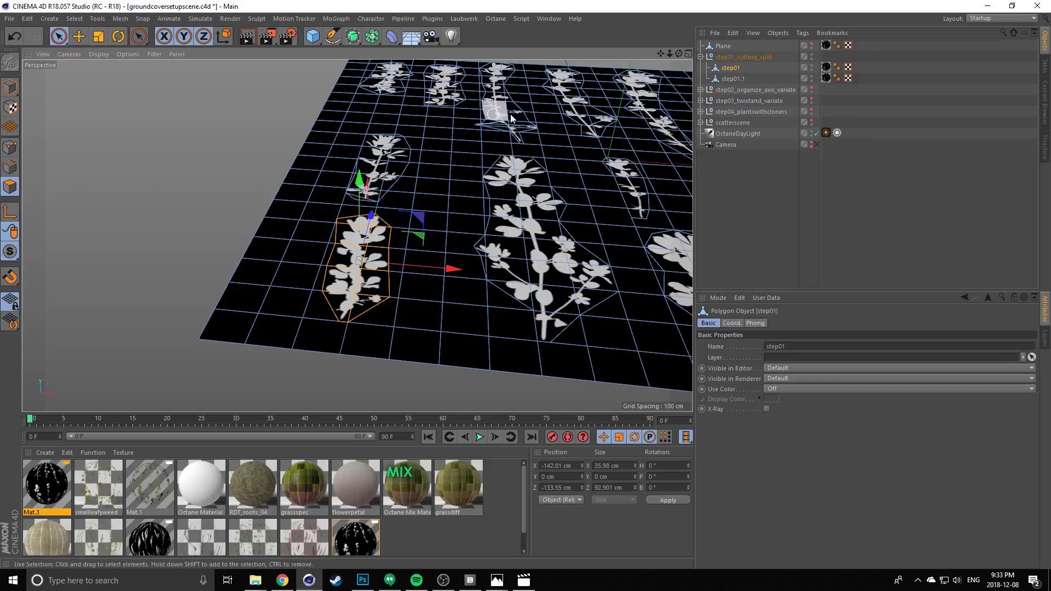
# Try raising the split-off plant object vertically above the plane in model mode, and undo the move
pyautogui.click(730, 78)
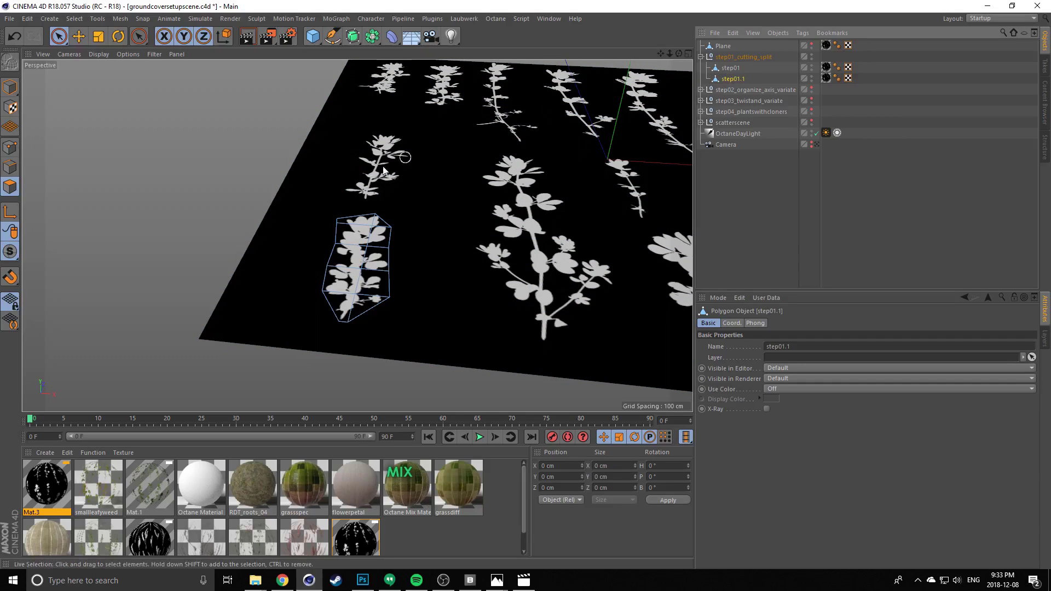
pyautogui.click(10, 85)
pyautogui.press('e')
pyautogui.keyDown('alt'); pyautogui.moveTo(467, 176); pyautogui.dragTo(481, 153); pyautogui.keyUp('alt')
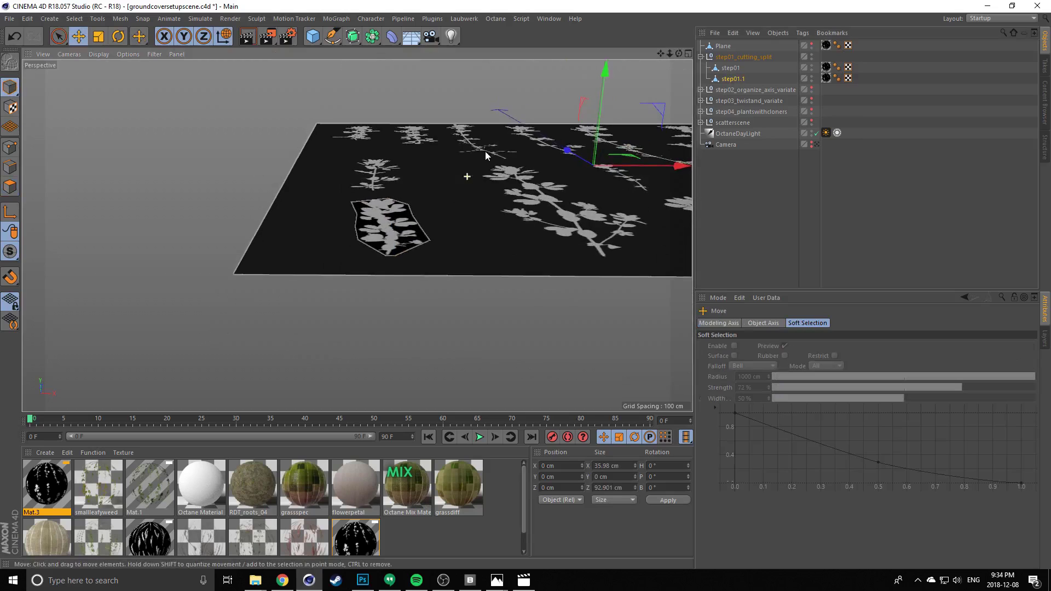
pyautogui.moveTo(606, 74); pyautogui.dragTo(610, 34)
pyautogui.hotkey('ctrl', 'z')
pyautogui.keyDown('alt'); pyautogui.moveTo(533, 155); pyautogui.dragTo(537, 215); pyautogui.keyUp('alt')
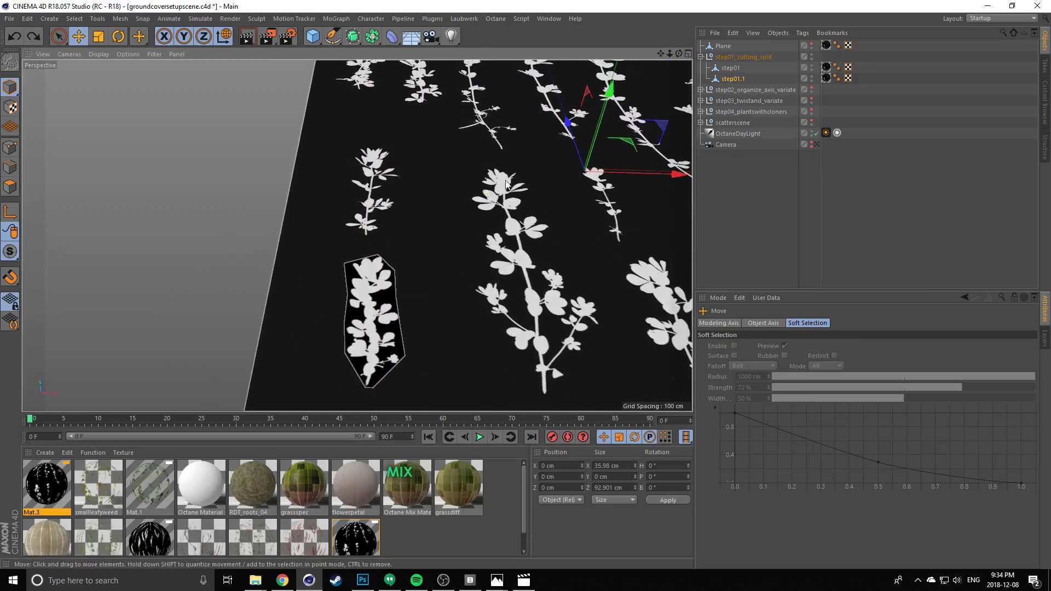
# Delete the bottom-left plant's selected polygons from the original step01 object in polygon mode
pyautogui.click(769, 69)
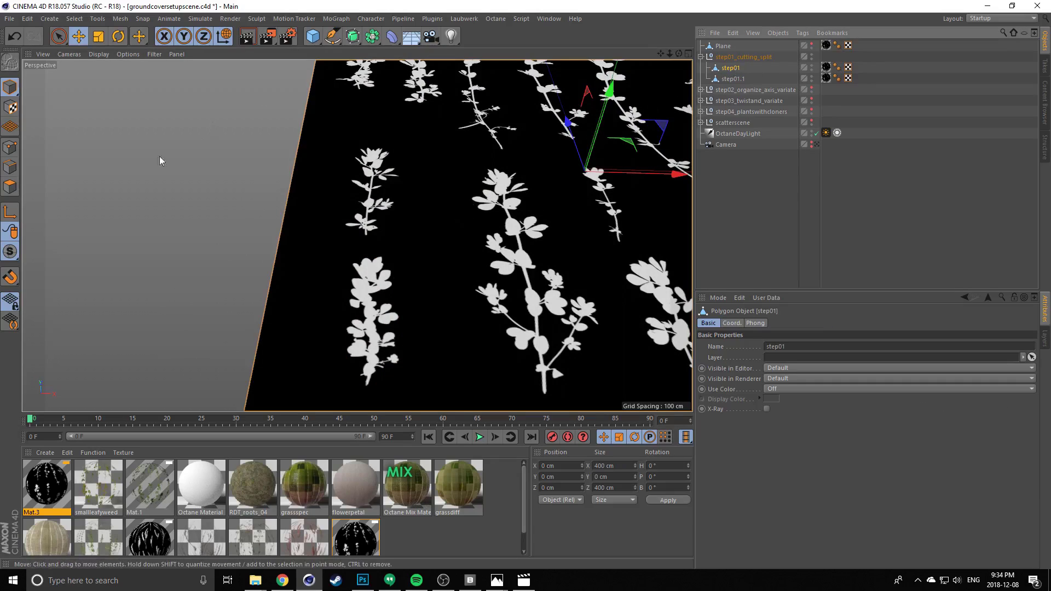
pyautogui.click(10, 187)
pyautogui.keyDown('alt'); pyautogui.moveTo(328, 298); pyautogui.dragTo(337, 267, button='middle'); pyautogui.keyUp('alt')
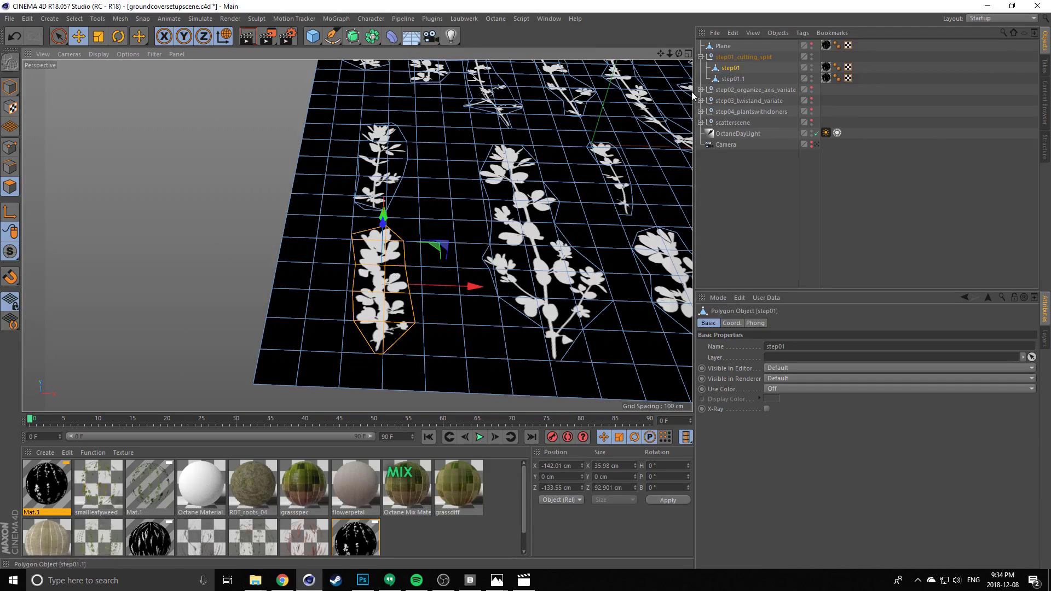
pyautogui.press('Delete')
pyautogui.keyDown('alt'); pyautogui.moveTo(395, 274); pyautogui.dragTo(394, 273, button='middle'); pyautogui.keyUp('alt')
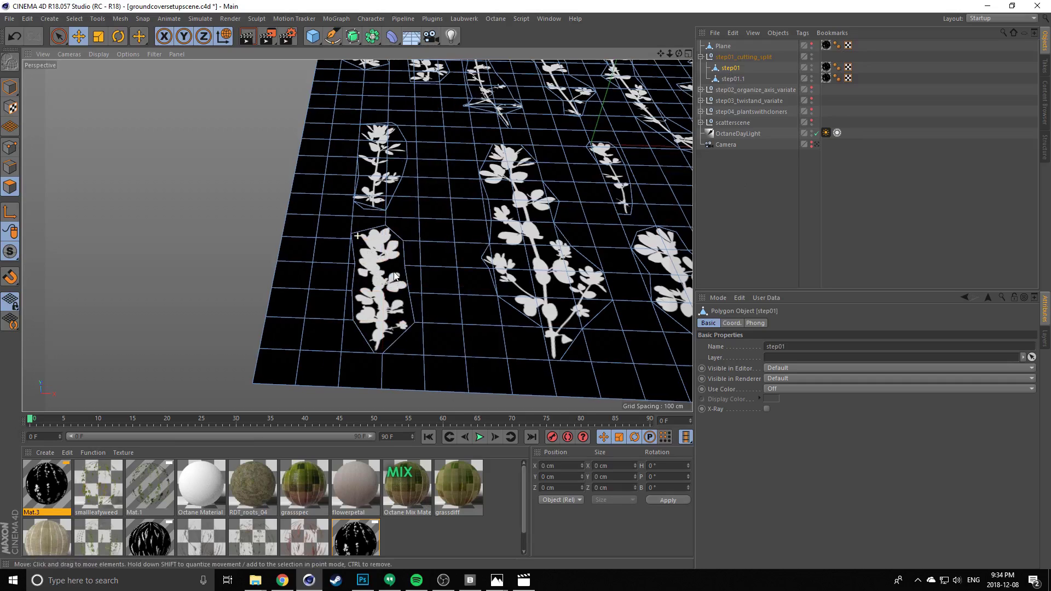
pyautogui.keyDown('alt'); pyautogui.moveTo(394, 273); pyautogui.dragTo(368, 251); pyautogui.keyUp('alt')
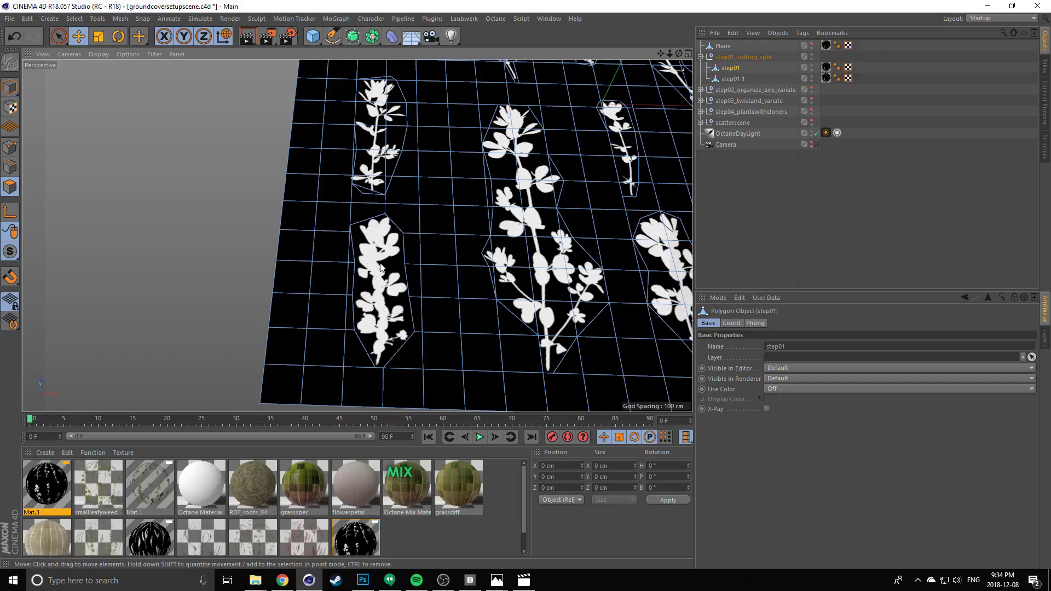
# Select all polygons inside the cut outline of the small plant directly above the bottom-left one with Live Selection
pyautogui.keyDown('alt'); pyautogui.moveTo(444, 259); pyautogui.dragTo(284, 292, button='middle'); pyautogui.keyUp('alt')
pyautogui.click(60, 41)
pyautogui.keyDown('alt'); pyautogui.moveTo(383, 218); pyautogui.dragTo(419, 218); pyautogui.keyUp('alt')
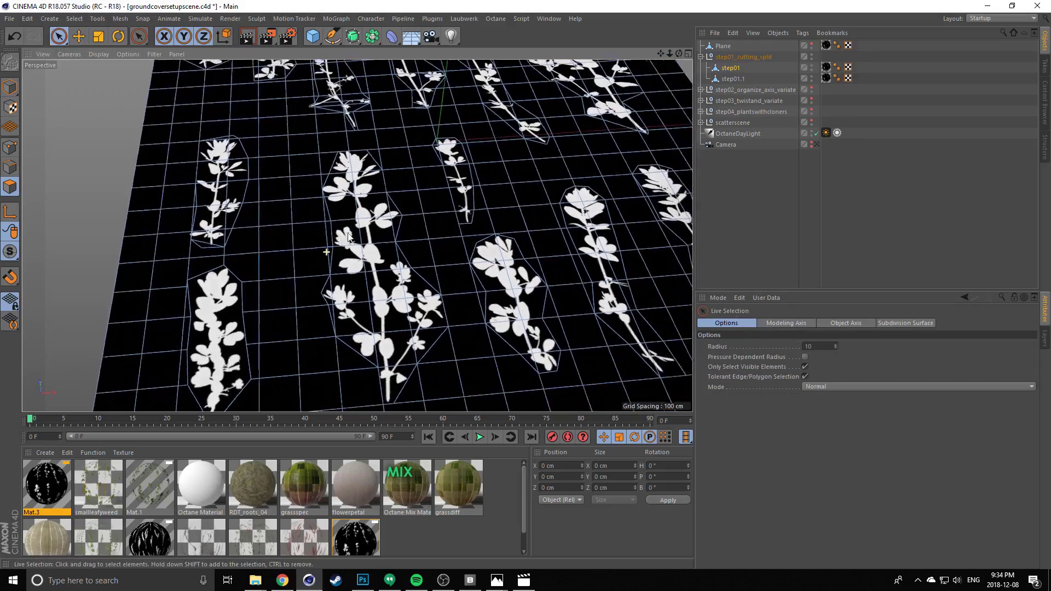
pyautogui.keyDown('alt'); pyautogui.moveTo(419, 217); pyautogui.dragTo(350, 275, button='middle'); pyautogui.keyUp('alt')
pyautogui.keyDown('alt'); pyautogui.moveTo(350, 275); pyautogui.dragTo(247, 287, button='right'); pyautogui.keyUp('alt')
pyautogui.keyDown('alt'); pyautogui.moveTo(216, 396); pyautogui.dragTo(258, 320); pyautogui.keyUp('alt')
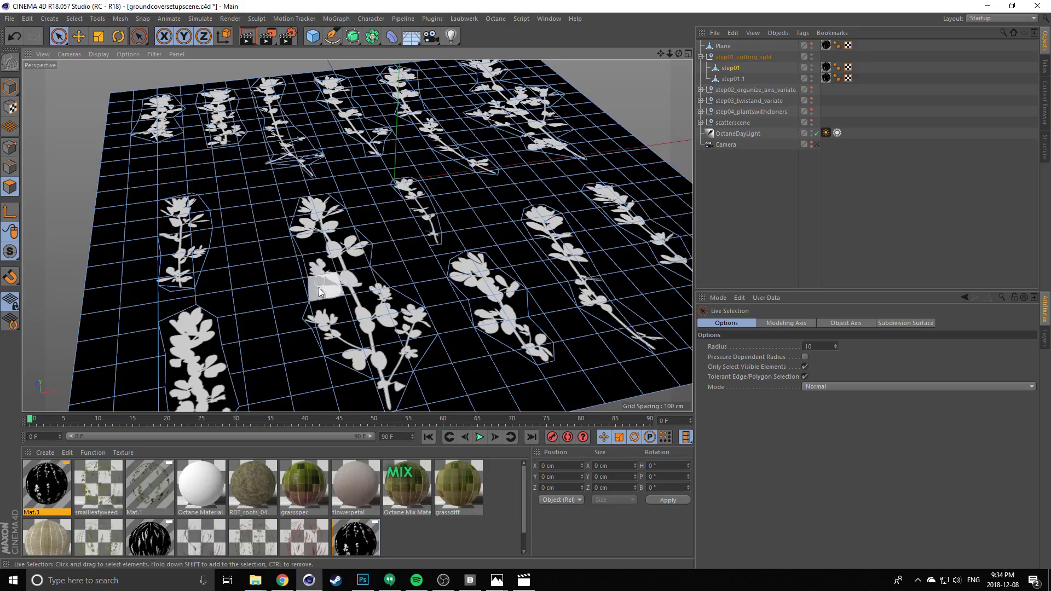
pyautogui.keyDown('alt'); pyautogui.moveTo(475, 241); pyautogui.dragTo(406, 246); pyautogui.keyUp('alt')
pyautogui.keyDown('alt'); pyautogui.moveTo(406, 247); pyautogui.dragTo(425, 260, button='middle'); pyautogui.keyUp('alt')
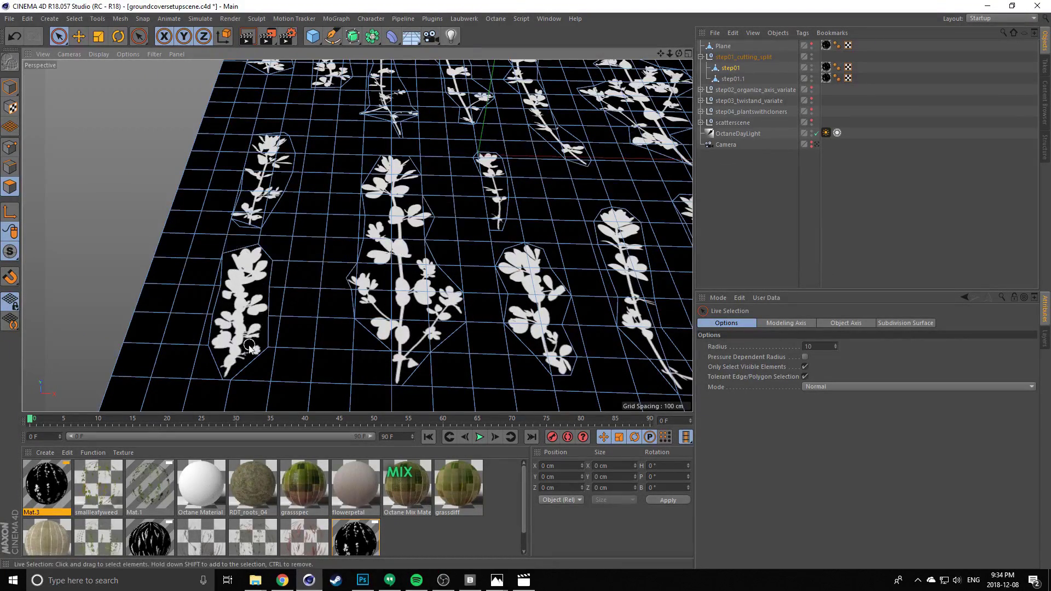
pyautogui.keyDown('alt'); pyautogui.moveTo(217, 334); pyautogui.dragTo(281, 301, button='middle'); pyautogui.keyUp('alt')
pyautogui.keyDown('alt'); pyautogui.moveTo(294, 248); pyautogui.dragTo(334, 274, button='right'); pyautogui.keyUp('alt')
pyautogui.keyDown('alt'); pyautogui.moveTo(334, 275); pyautogui.dragTo(308, 299, button='middle'); pyautogui.keyUp('alt')
pyautogui.keyDown('alt'); pyautogui.moveTo(309, 299); pyautogui.dragTo(312, 324); pyautogui.keyUp('alt')
pyautogui.keyDown('alt'); pyautogui.moveTo(189, 169); pyautogui.dragTo(352, 167, button='middle'); pyautogui.keyUp('alt')
pyautogui.keyDown('alt'); pyautogui.moveTo(354, 163); pyautogui.dragTo(441, 152, button='right'); pyautogui.keyUp('alt')
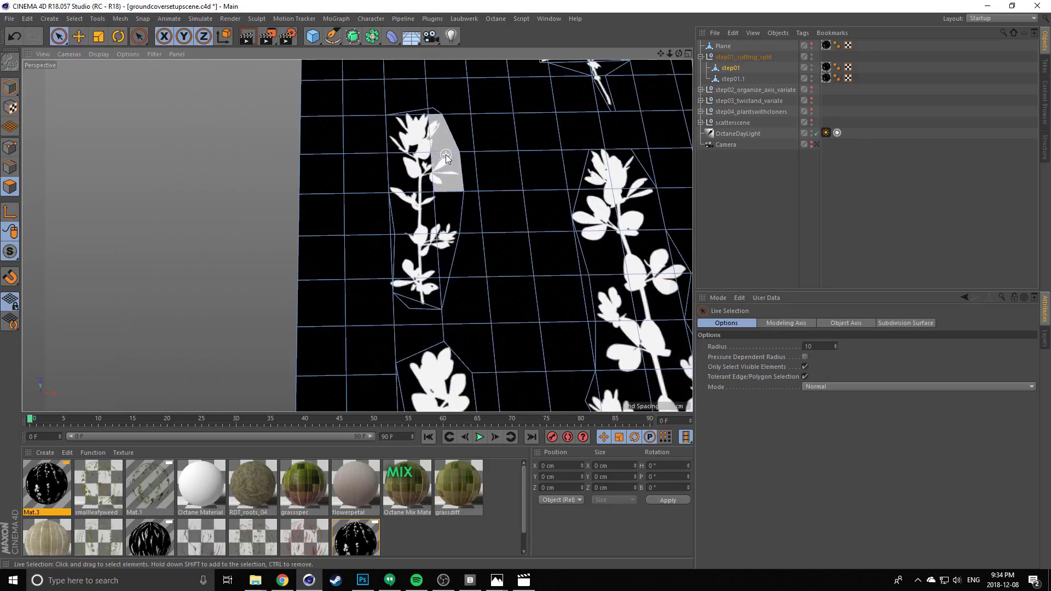
pyautogui.keyDown('alt'); pyautogui.moveTo(441, 155); pyautogui.dragTo(439, 143); pyautogui.keyUp('alt')
pyautogui.keyDown('alt'); pyautogui.moveTo(377, 137); pyautogui.dragTo(408, 126, button='right'); pyautogui.keyUp('alt')
pyautogui.moveTo(408, 126)
pyautogui.keyDown('alt'); pyautogui.mouseDown()
pyautogui.moveTo(411, 153)
pyautogui.moveTo(418, 121)
pyautogui.mouseUp(); pyautogui.keyUp('alt')
pyautogui.keyDown('alt'); pyautogui.moveTo(419, 121); pyautogui.dragTo(413, 140, button='middle'); pyautogui.keyUp('alt')
pyautogui.keyDown('alt'); pyautogui.moveTo(412, 139); pyautogui.dragTo(408, 127, button='right'); pyautogui.keyUp('alt')
pyautogui.moveTo(409, 126); pyautogui.dragTo(423, 162)
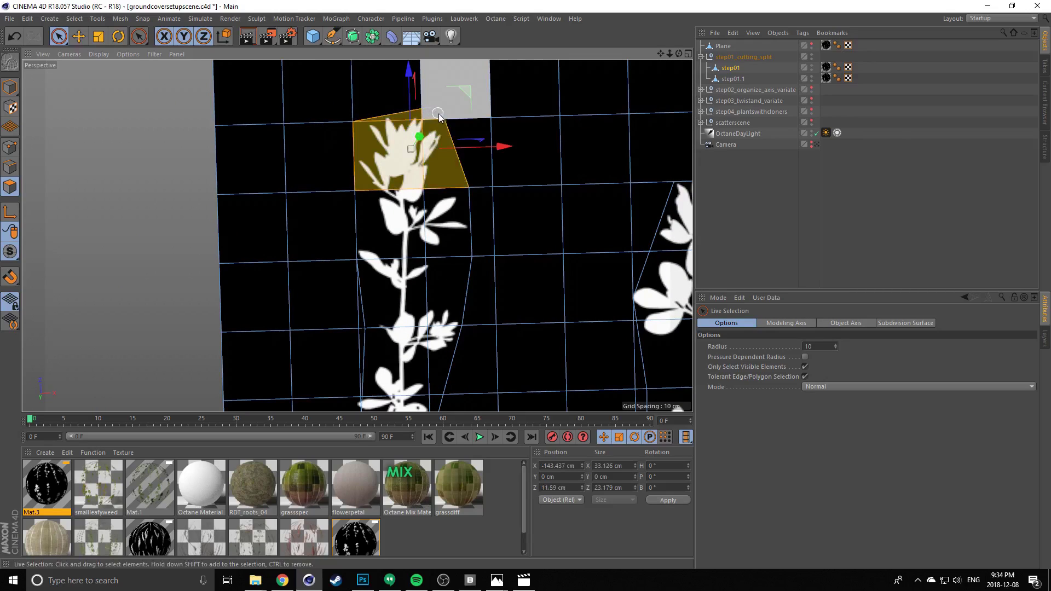
pyautogui.scroll(1, 406, 146)
pyautogui.scroll(-2, 405, 137)
pyautogui.moveTo(404, 131)
pyautogui.mouseDown()
pyautogui.moveTo(403, 169)
pyautogui.moveTo(424, 219)
pyautogui.moveTo(409, 246)
pyautogui.moveTo(403, 344)
pyautogui.mouseUp()
pyautogui.keyDown('alt'); pyautogui.moveTo(388, 325); pyautogui.dragTo(407, 186, button='middle'); pyautogui.keyUp('alt')
pyautogui.keyDown('shift'); pyautogui.click(410, 261); pyautogui.keyUp('shift')
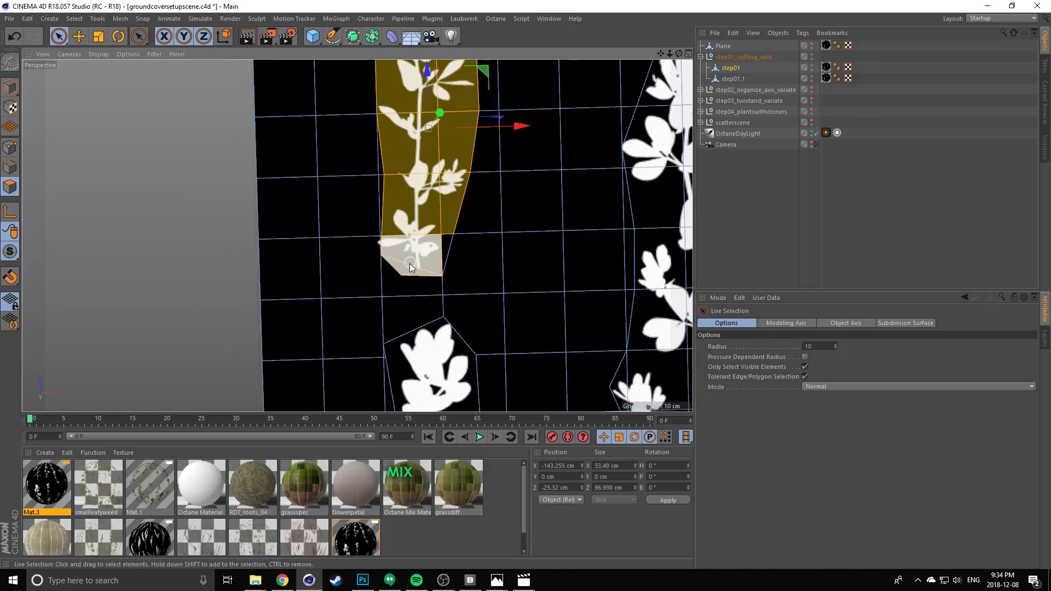
# Remove the stray corner polygon below the small plant's stem base from the polygon selection
pyautogui.scroll(3, 454, 218)
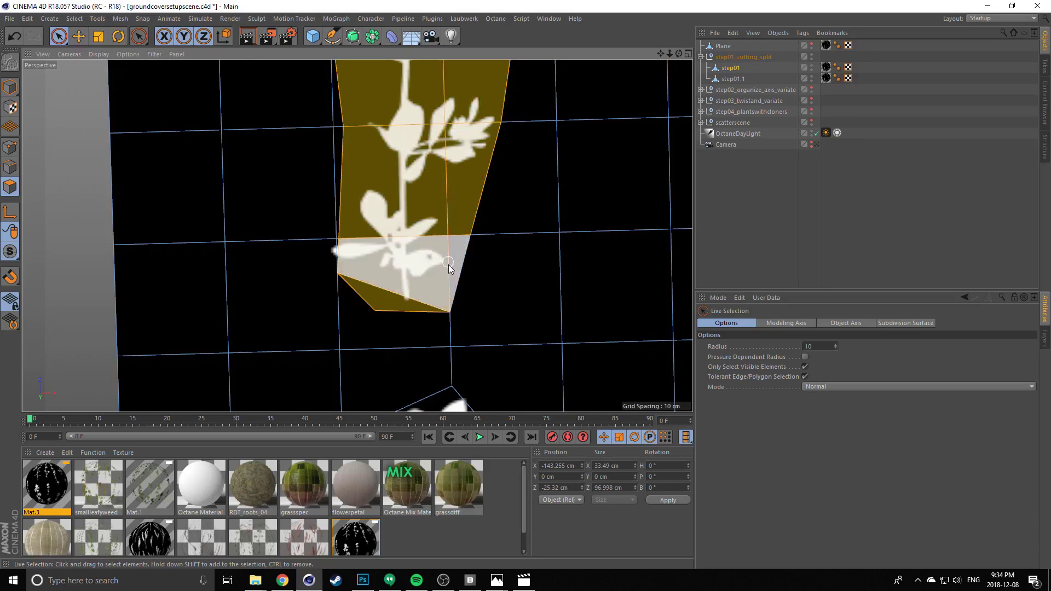
pyautogui.scroll(-4, 328, 289)
pyautogui.keyDown('alt'); pyautogui.moveTo(328, 287); pyautogui.dragTo(323, 252); pyautogui.keyUp('alt')
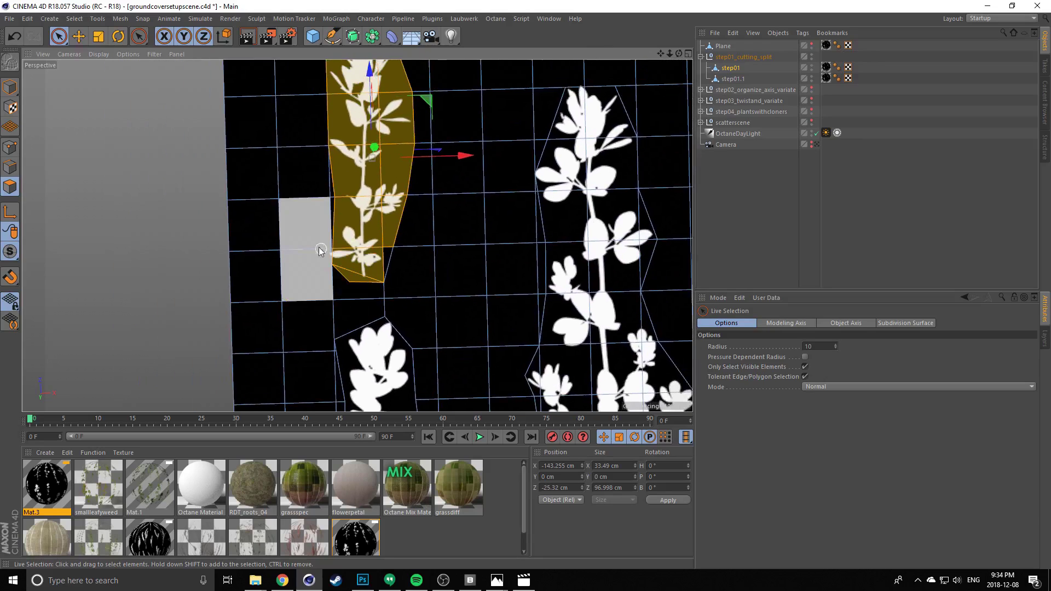
pyautogui.keyDown('alt'); pyautogui.moveTo(344, 313); pyautogui.dragTo(353, 315, button='middle'); pyautogui.keyUp('alt')
pyautogui.scroll(3, 353, 317)
pyautogui.keyDown('ctrl'); pyautogui.click(360, 269); pyautogui.keyUp('ctrl')
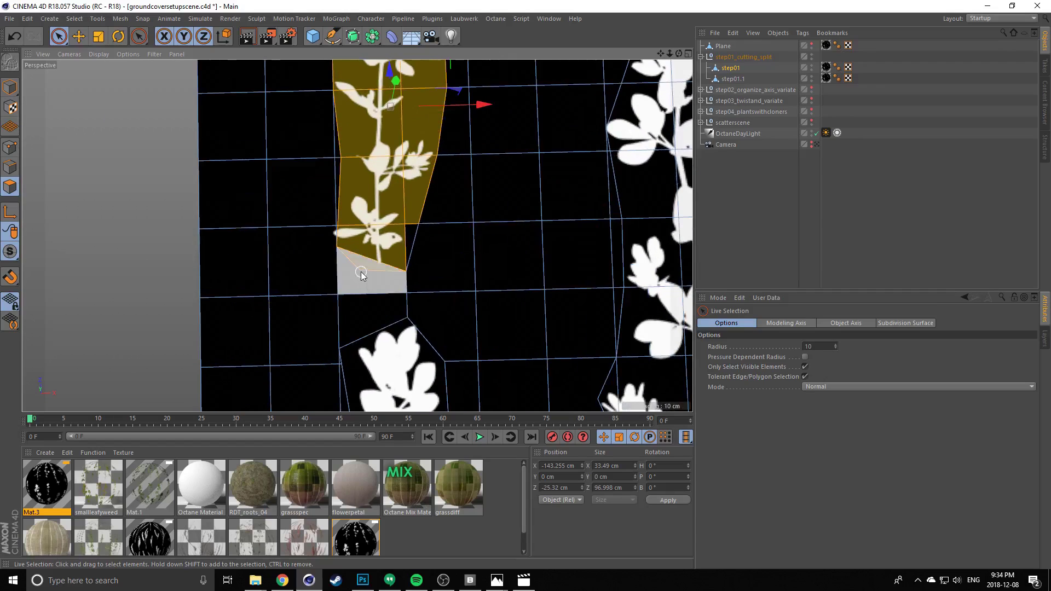
# Split the selected small plant polygons into a separate object and delete them from the original step01 object
pyautogui.keyDown('alt'); pyautogui.moveTo(356, 172); pyautogui.dragTo(385, 224, button='middle'); pyautogui.keyUp('alt')
pyautogui.rightClick(402, 138)
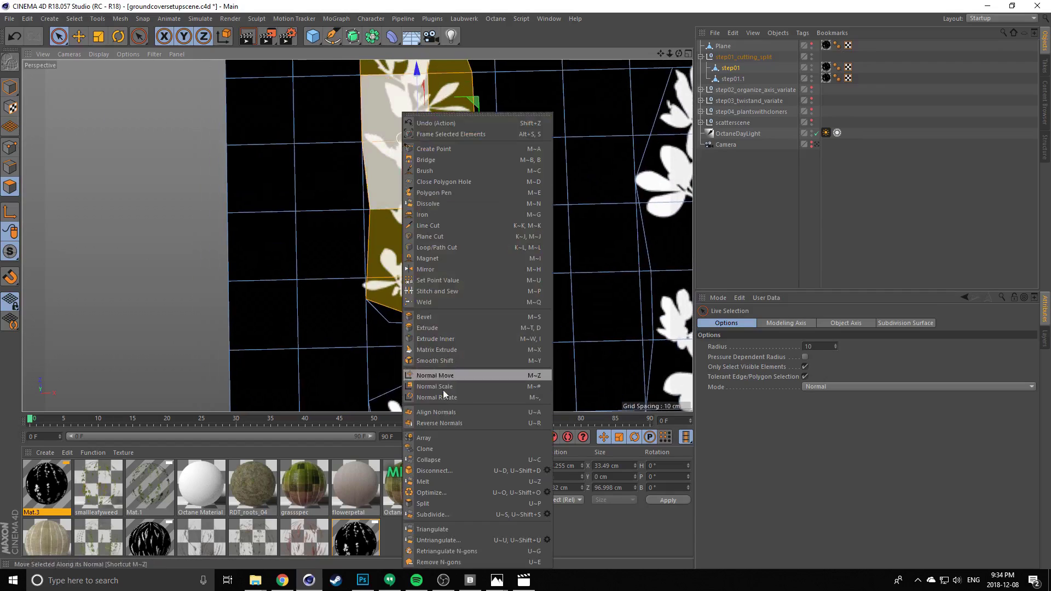
pyautogui.click(415, 504)
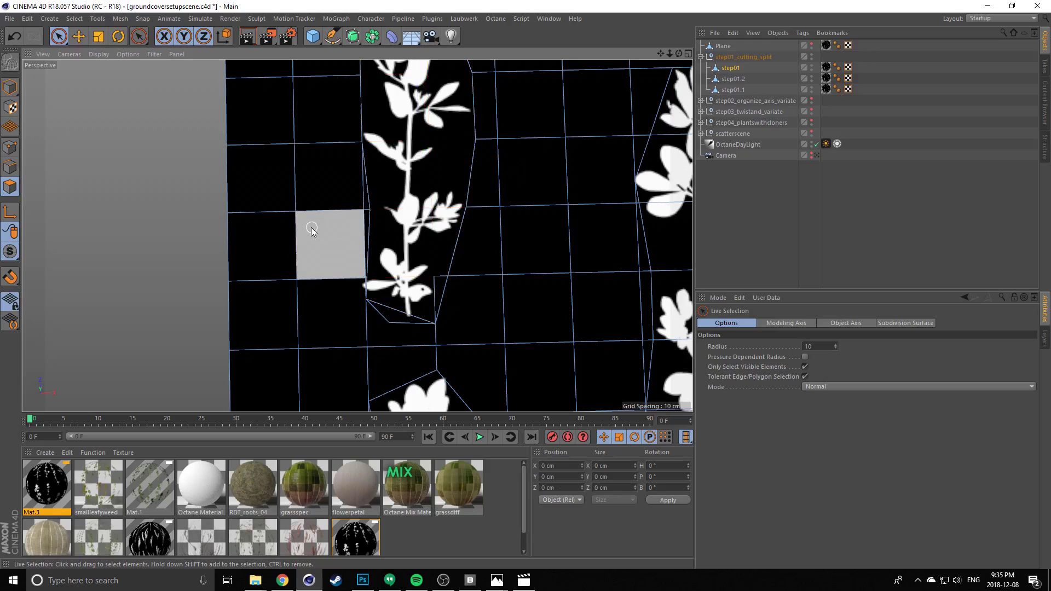
pyautogui.scroll(-2, 343, 222)
pyautogui.scroll(-3, 343, 219)
# Select the polygons inside the tall branching plant's cut outline on step01, leaving out the stray grid polygon beside its stem base
pyautogui.keyDown('alt'); pyautogui.moveTo(412, 215); pyautogui.dragTo(352, 118, button='middle'); pyautogui.keyUp('alt')
pyautogui.scroll(2, 359, 131)
pyautogui.moveTo(358, 132)
pyautogui.keyDown('alt'); pyautogui.mouseDown()
pyautogui.moveTo(390, 126)
pyautogui.moveTo(405, 148)
pyautogui.moveTo(410, 245)
pyautogui.moveTo(400, 284)
pyautogui.moveTo(379, 297)
pyautogui.moveTo(415, 317)
pyautogui.mouseUp(); pyautogui.keyUp('alt')
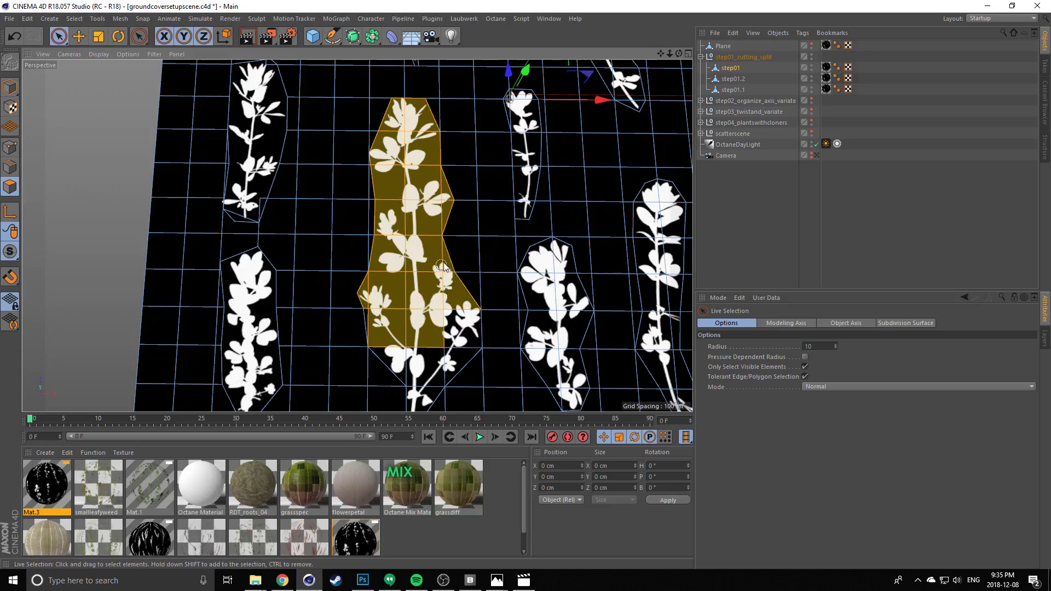
pyautogui.moveTo(442, 268); pyautogui.dragTo(452, 315)
pyautogui.moveTo(444, 352); pyautogui.dragTo(403, 354)
pyautogui.keyDown('alt'); pyautogui.moveTo(404, 346); pyautogui.dragTo(378, 276, button='middle'); pyautogui.keyUp('alt')
pyautogui.keyDown('shift'); pyautogui.moveTo(420, 322); pyautogui.dragTo(403, 327); pyautogui.keyUp('shift')
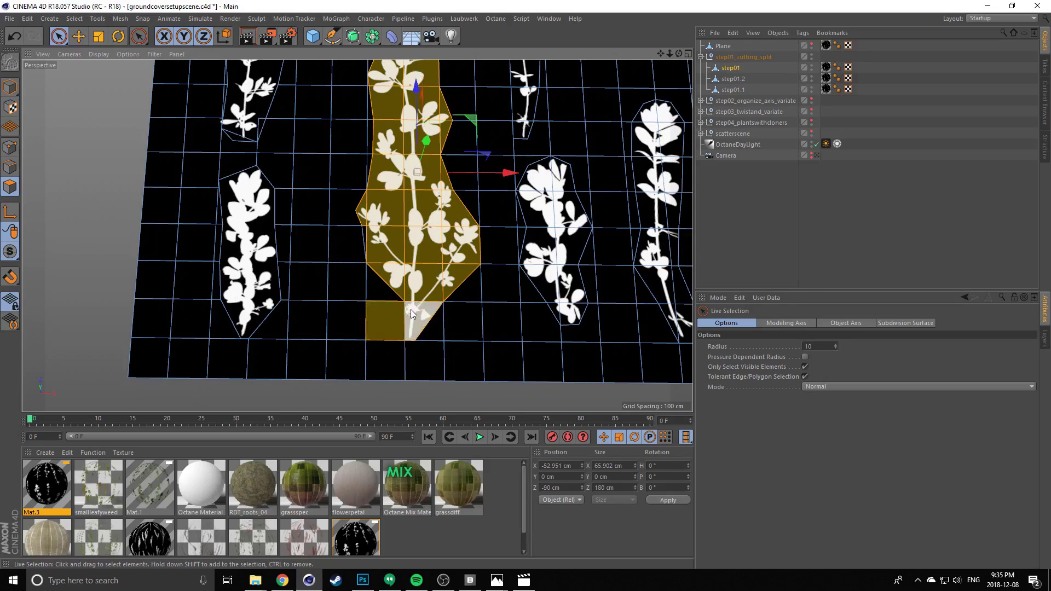
pyautogui.keyDown('ctrl'); pyautogui.click(383, 327); pyautogui.keyUp('ctrl')
pyautogui.scroll(-4, 338, 316)
pyautogui.keyDown('alt'); pyautogui.moveTo(346, 268); pyautogui.dragTo(345, 298, button='middle'); pyautogui.keyUp('alt')
pyautogui.keyDown('alt'); pyautogui.moveTo(345, 297); pyautogui.dragTo(349, 255); pyautogui.keyUp('alt')
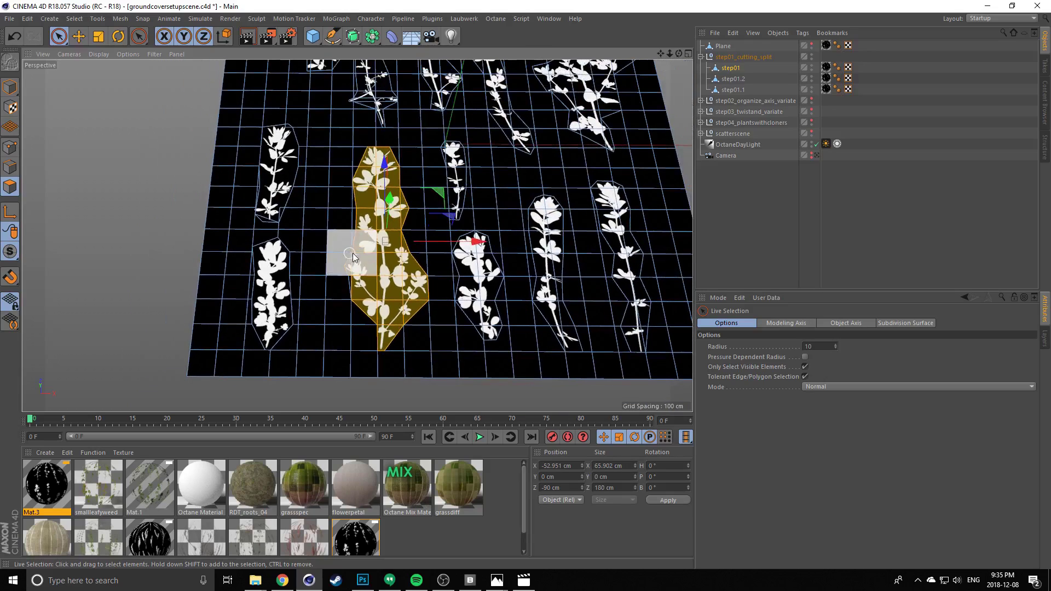
# Split the tall plant's selected polygons into a separate object and delete them from step01
pyautogui.rightClick(376, 257)
pyautogui.click(413, 503)
pyautogui.press('Delete')
pyautogui.keyDown('alt'); pyautogui.moveTo(307, 244); pyautogui.dragTo(310, 240, button='middle'); pyautogui.keyUp('alt')
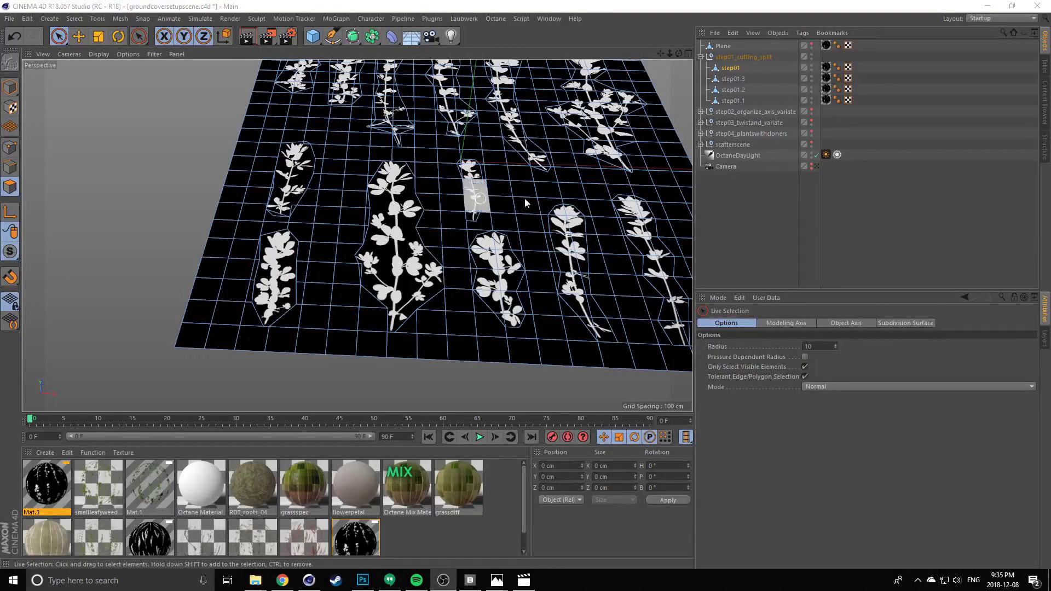
# Select the three split-off plant objects in model mode and move them sideways along X, clear of the atlas plane
pyautogui.click(731, 83)
pyautogui.keyDown('shift'); pyautogui.click(734, 101); pyautogui.keyUp('shift')
pyautogui.click(9, 87)
pyautogui.keyDown('alt'); pyautogui.moveTo(375, 221); pyautogui.dragTo(293, 174); pyautogui.keyUp('alt')
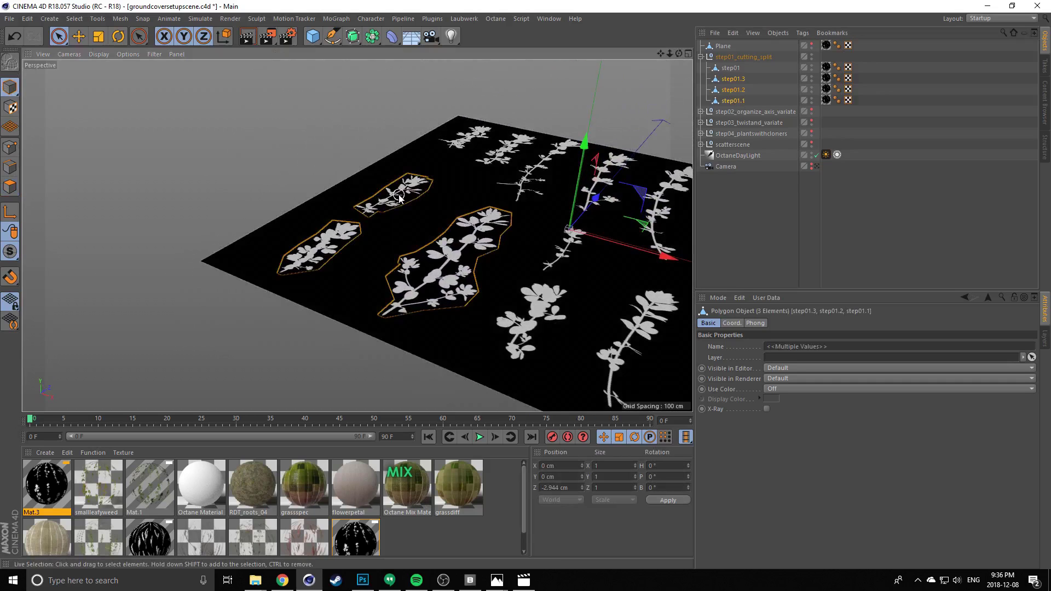
pyautogui.press('r')
pyautogui.keyDown('alt'); pyautogui.moveTo(461, 199); pyautogui.dragTo(471, 227); pyautogui.keyUp('alt')
pyautogui.press('e')
pyautogui.moveTo(647, 228); pyautogui.dragTo(378, 190)
pyautogui.keyDown('alt'); pyautogui.moveTo(307, 186); pyautogui.dragTo(397, 197, button='middle'); pyautogui.keyUp('alt')
pyautogui.keyDown('alt'); pyautogui.moveTo(397, 201); pyautogui.dragTo(376, 231); pyautogui.keyUp('alt')
# Rotate the three plants to a 90° pitch so they stand upright, and raise them vertically
pyautogui.keyDown('alt'); pyautogui.moveTo(456, 169); pyautogui.dragTo(498, 235); pyautogui.keyUp('alt')
pyautogui.press('r')
pyautogui.keyDown('alt'); pyautogui.moveTo(420, 218); pyautogui.dragTo(449, 188); pyautogui.keyUp('alt')
pyautogui.press('e')
pyautogui.moveTo(482, 124); pyautogui.dragTo(491, 15)
pyautogui.keyDown('alt'); pyautogui.moveTo(374, 225); pyautogui.dragTo(393, 171); pyautogui.keyUp('alt')
# Move the two small upright plants individually so all three stand side by side with their bases level
pyautogui.click(358, 241)
pyautogui.keyDown('alt'); pyautogui.moveTo(410, 229); pyautogui.dragTo(440, 230, button='middle'); pyautogui.keyUp('alt')
pyautogui.keyDown('alt'); pyautogui.moveTo(439, 229); pyautogui.dragTo(432, 229, button='right'); pyautogui.keyUp('alt')
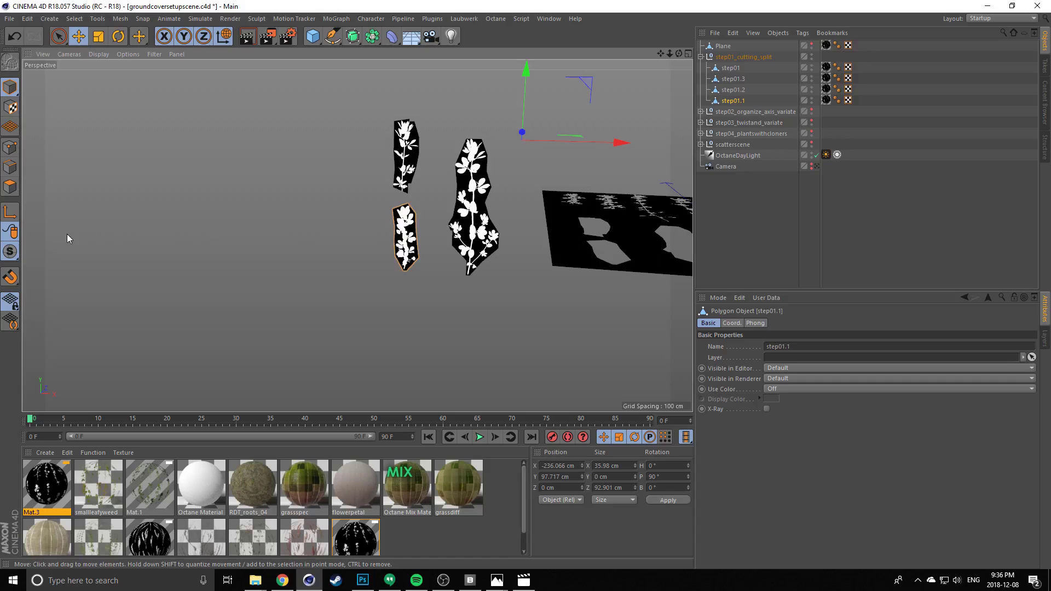
pyautogui.moveTo(614, 143); pyautogui.dragTo(575, 143)
pyautogui.click(414, 144)
pyautogui.moveTo(524, 96); pyautogui.dragTo(504, 156)
pyautogui.keyDown('alt'); pyautogui.moveTo(401, 198); pyautogui.dragTo(424, 171); pyautogui.keyUp('alt')
pyautogui.click(465, 192)
pyautogui.keyDown('alt'); pyautogui.moveTo(579, 132); pyautogui.dragTo(567, 187); pyautogui.keyUp('alt')
pyautogui.click(472, 259)
pyautogui.keyDown('alt'); pyautogui.moveTo(448, 264); pyautogui.dragTo(460, 239); pyautogui.keyUp('alt')
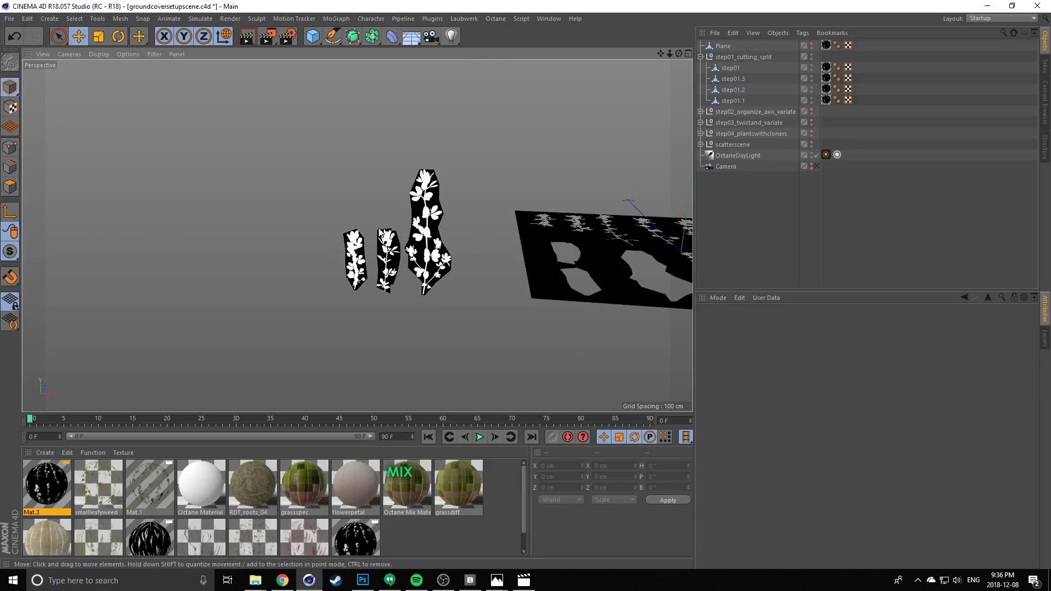
# Select all three upright plants and center their axes on their geometry with Center Axis to
pyautogui.scroll(3, 448, 196)
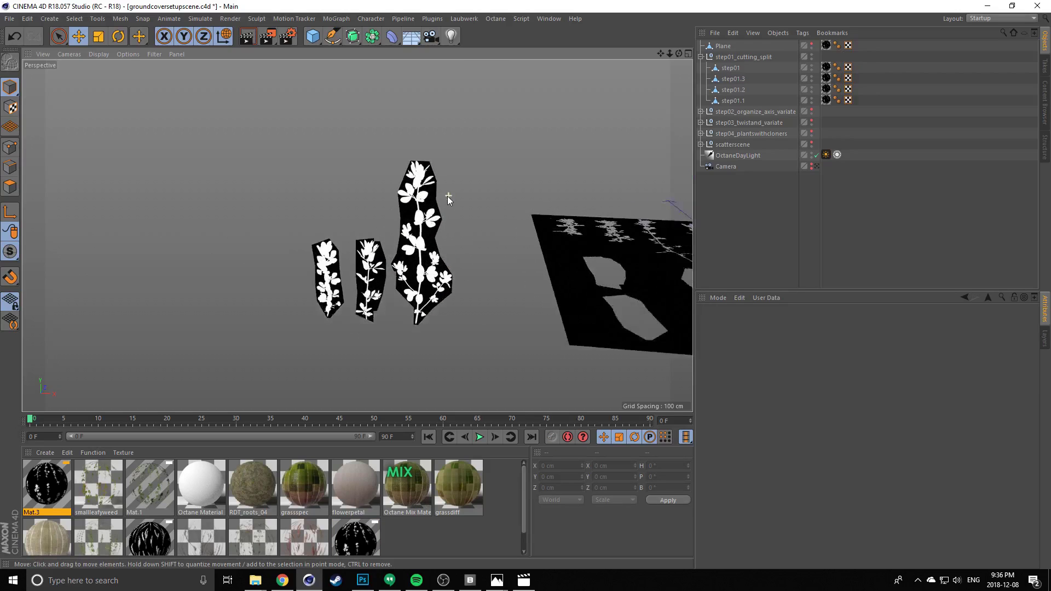
pyautogui.scroll(4, 409, 236)
pyautogui.moveTo(382, 260)
pyautogui.keyDown('alt'); pyautogui.mouseDown()
pyautogui.moveTo(356, 236)
pyautogui.moveTo(374, 265)
pyautogui.moveTo(374, 251)
pyautogui.mouseUp(); pyautogui.keyUp('alt')
pyautogui.click(370, 265)
pyautogui.keyDown('shift'); pyautogui.click(426, 242); pyautogui.keyUp('shift')
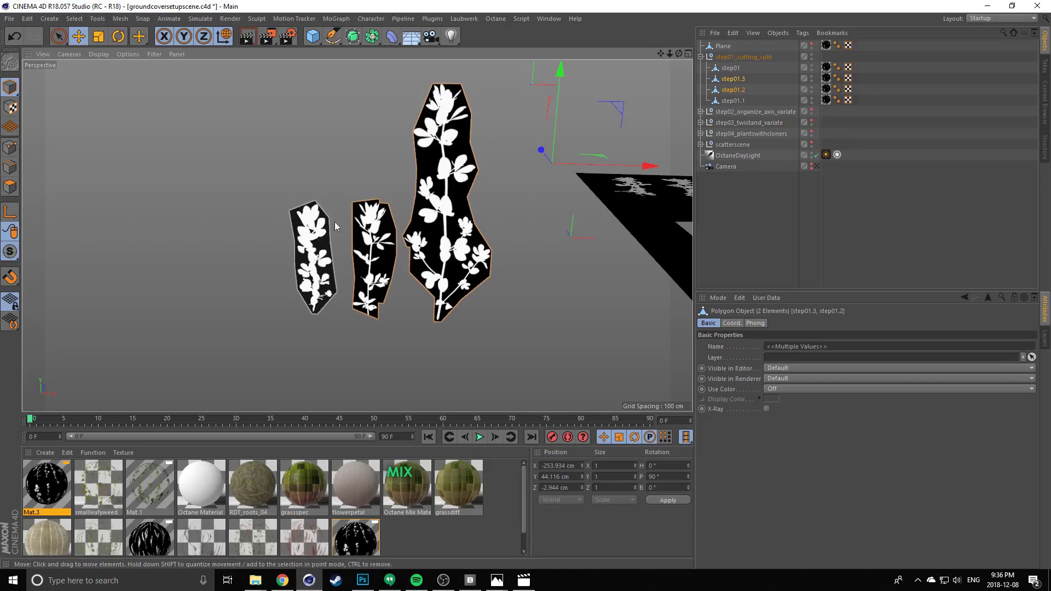
pyautogui.keyDown('alt'); pyautogui.moveTo(379, 229); pyautogui.dragTo(358, 220); pyautogui.keyUp('alt')
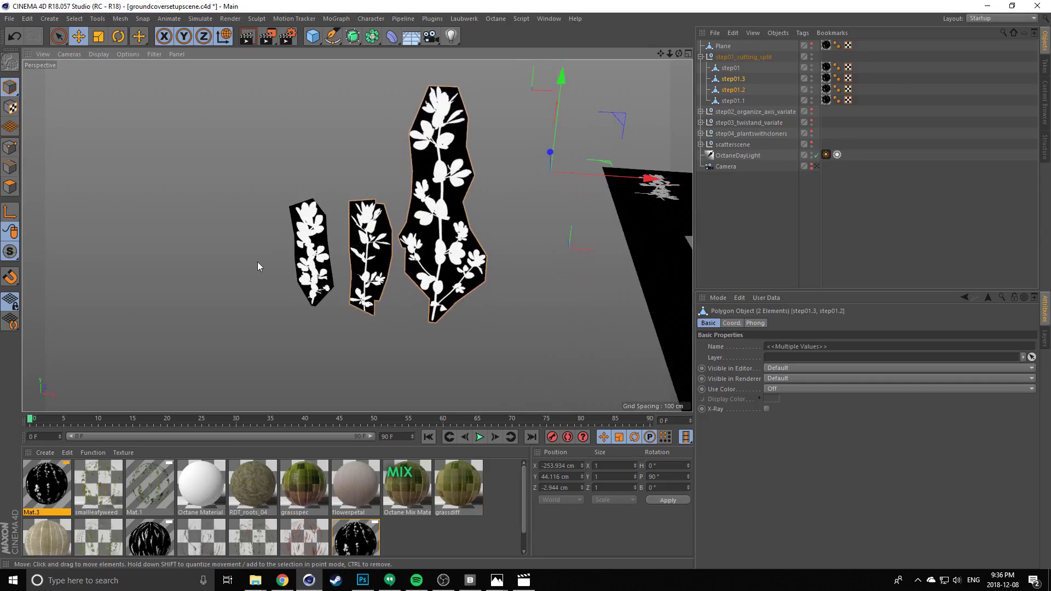
pyautogui.keyDown('shift'); pyautogui.click(306, 240); pyautogui.keyUp('shift')
pyautogui.scroll(-4, 262, 254)
pyautogui.moveTo(261, 254)
pyautogui.keyDown('alt'); pyautogui.mouseDown()
pyautogui.moveTo(260, 228)
pyautogui.moveTo(257, 253)
pyautogui.mouseUp(); pyautogui.keyUp('alt')
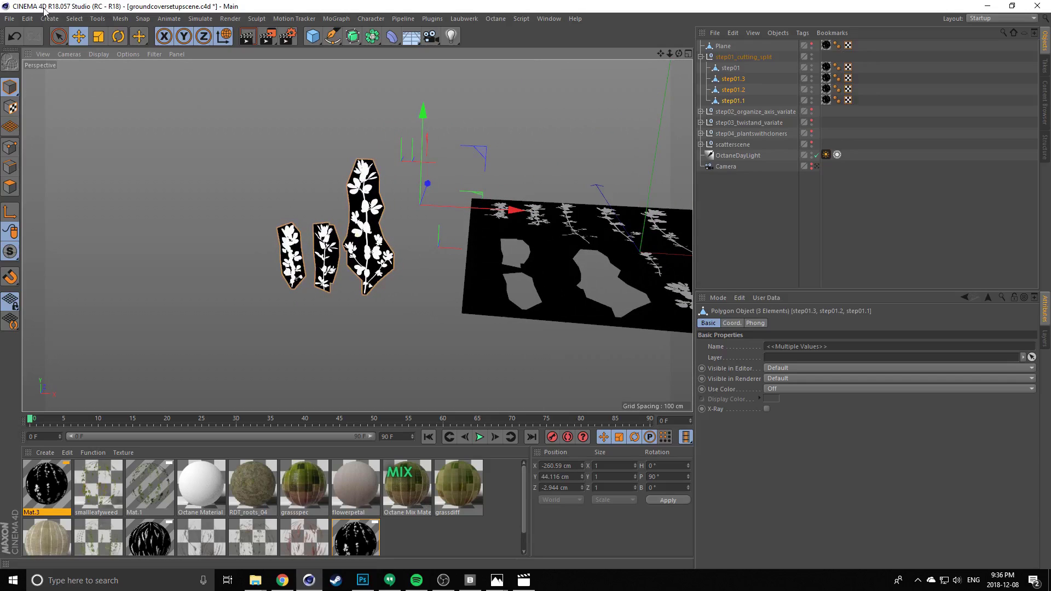
pyautogui.click(121, 20)
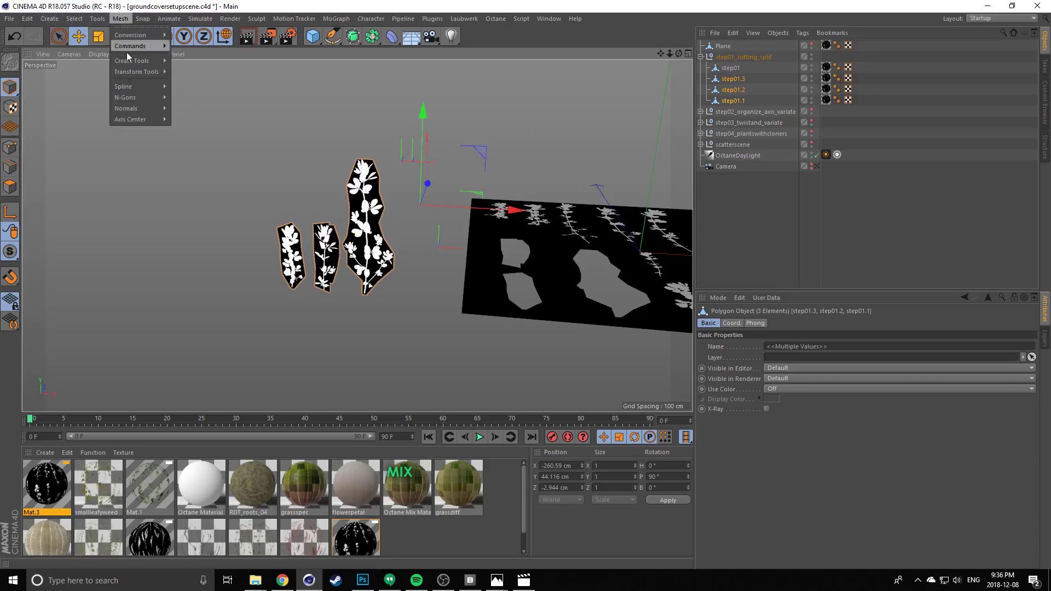
pyautogui.moveTo(146, 117)
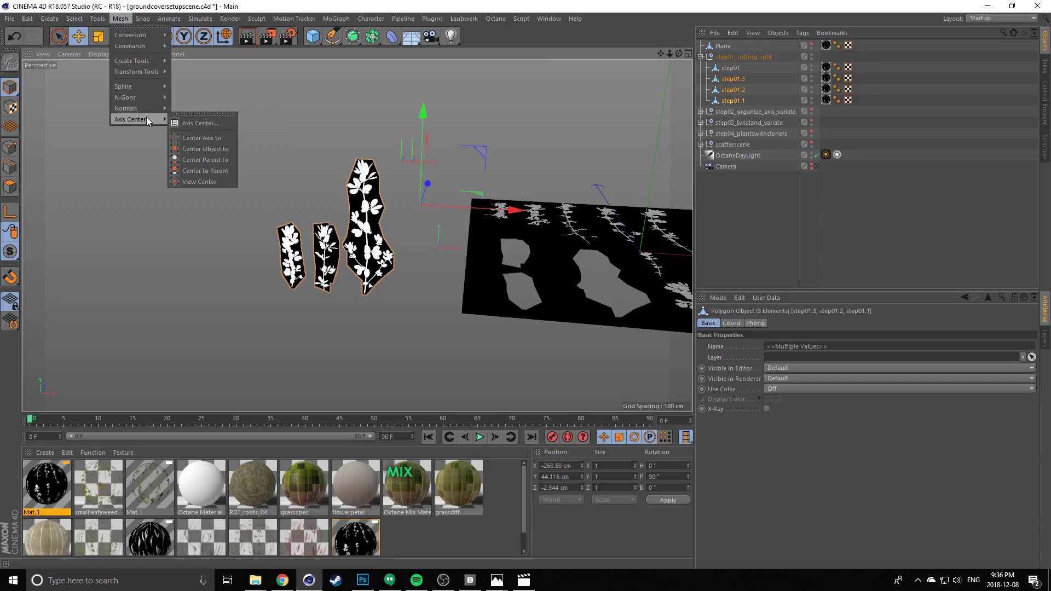
pyautogui.click(196, 140)
# Enable axis modification and lower the three plants' axes together toward their stem bases, with a slight X adjustment
pyautogui.scroll(5, 346, 280)
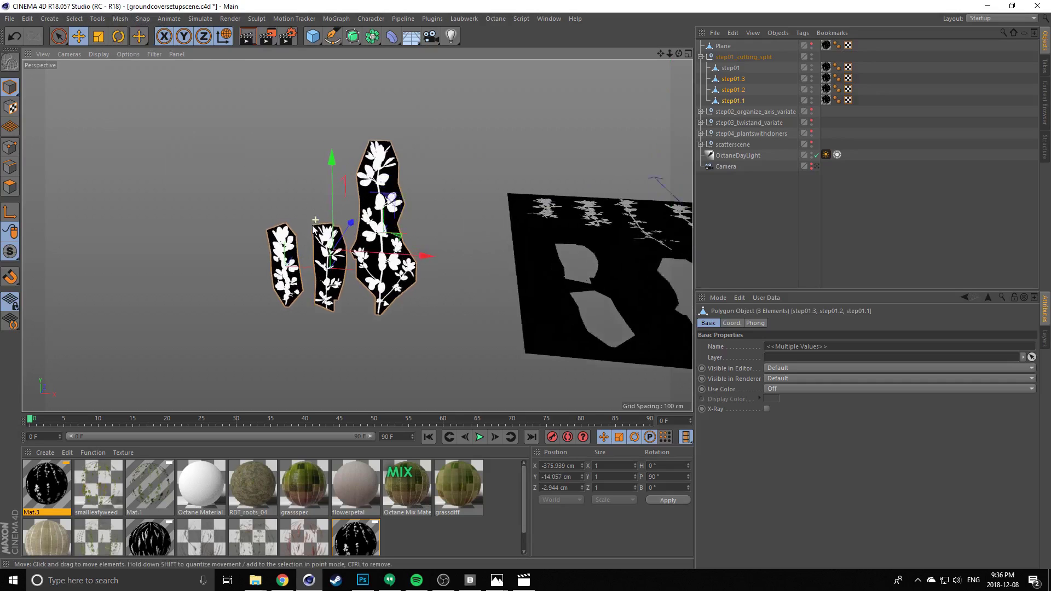
pyautogui.keyDown('alt'); pyautogui.moveTo(356, 257); pyautogui.dragTo(395, 274); pyautogui.keyUp('alt')
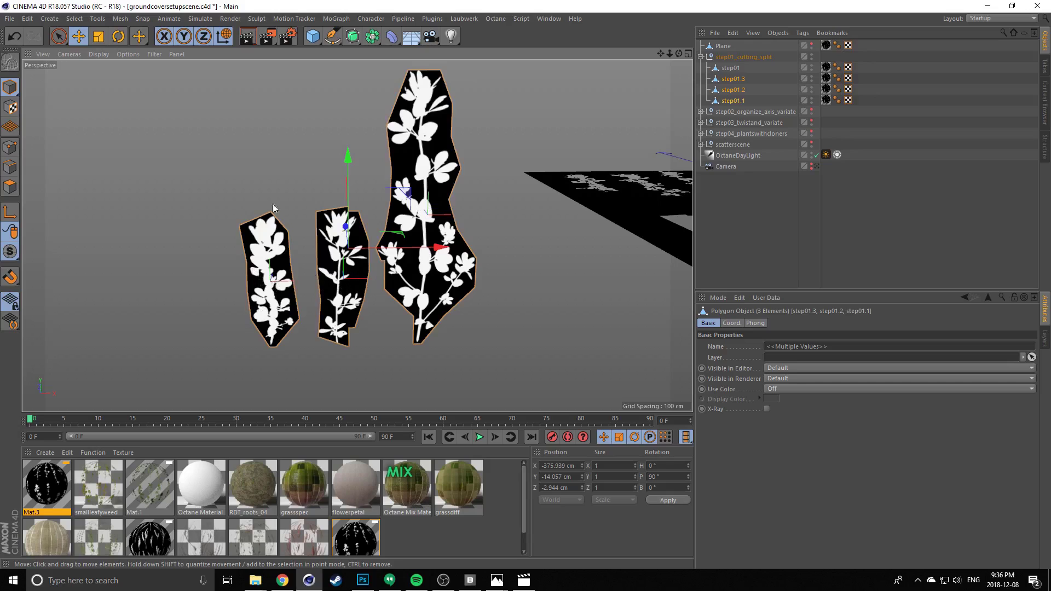
pyautogui.keyDown('alt'); pyautogui.moveTo(430, 282); pyautogui.dragTo(137, 214); pyautogui.keyUp('alt')
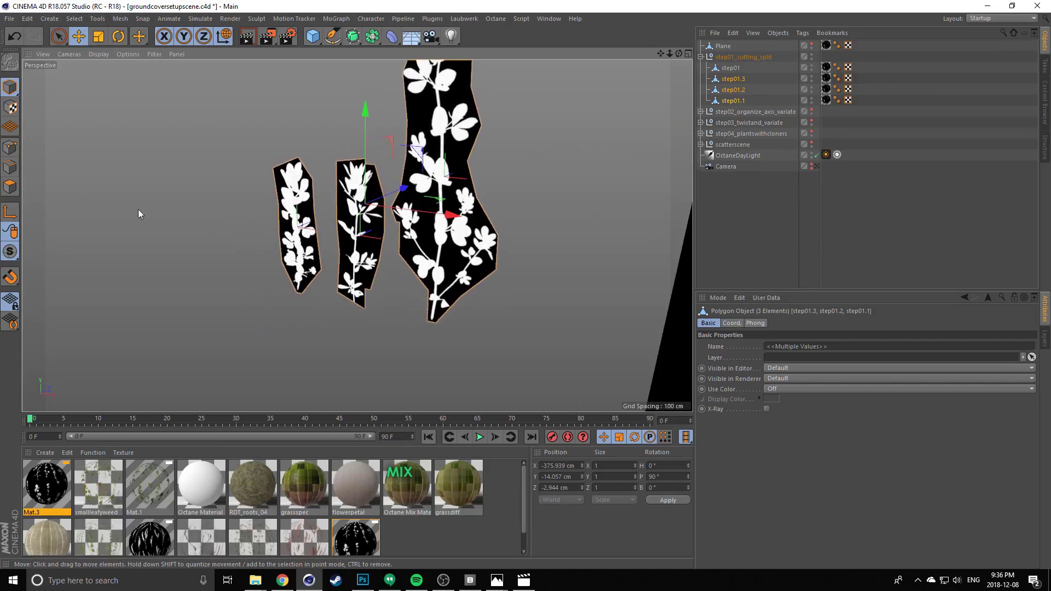
pyautogui.click(9, 218)
pyautogui.keyDown('alt'); pyautogui.moveTo(335, 234); pyautogui.dragTo(370, 211); pyautogui.keyUp('alt')
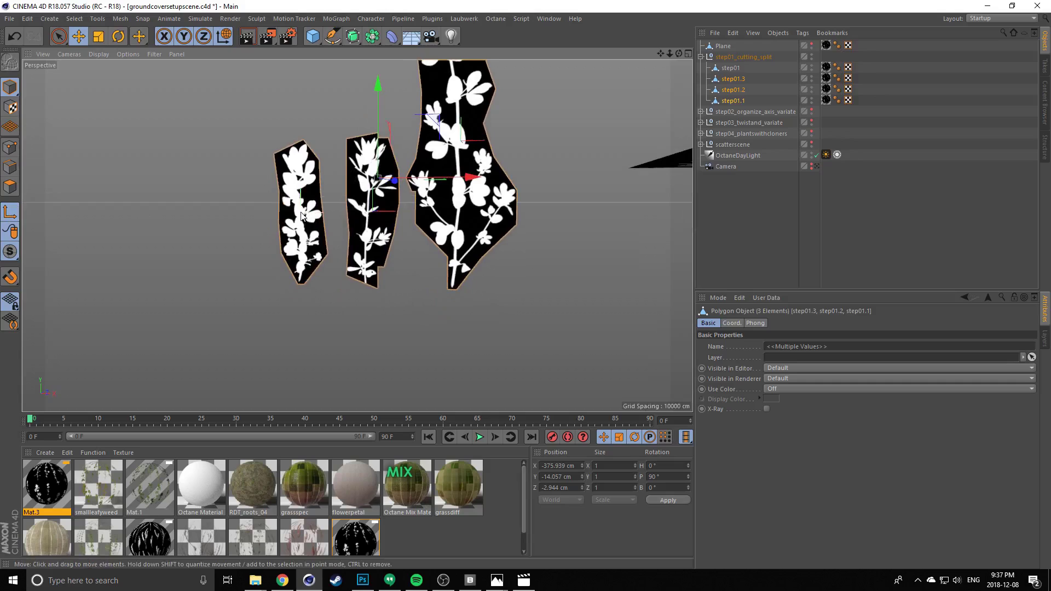
pyautogui.keyDown('alt'); pyautogui.moveTo(304, 265); pyautogui.dragTo(310, 237, button='middle'); pyautogui.keyUp('alt')
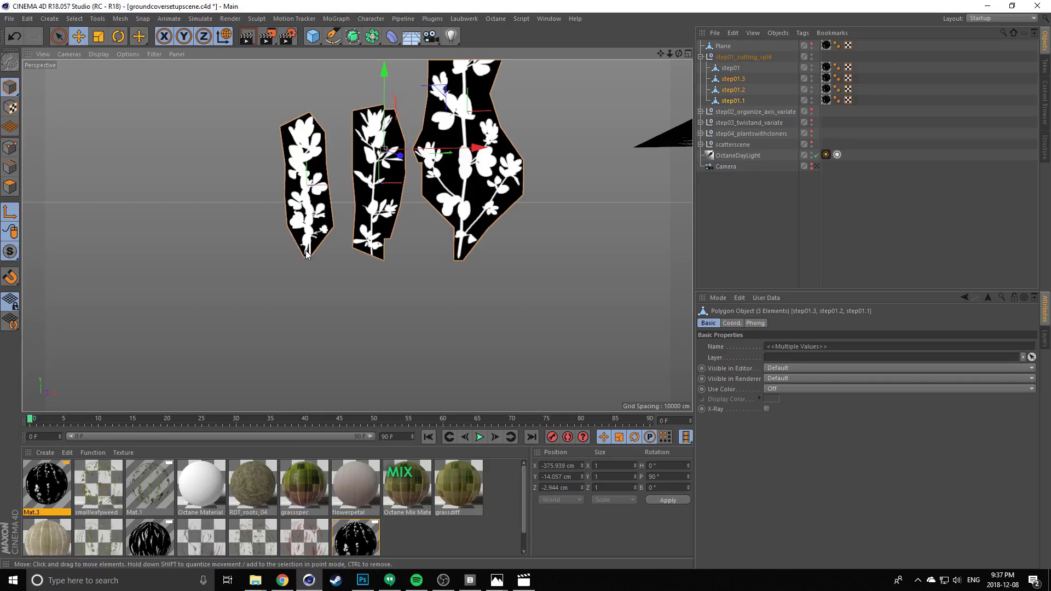
pyautogui.keyDown('alt'); pyautogui.moveTo(366, 144); pyautogui.dragTo(358, 171, button='middle'); pyautogui.keyUp('alt')
pyautogui.moveTo(374, 88); pyautogui.dragTo(366, 159)
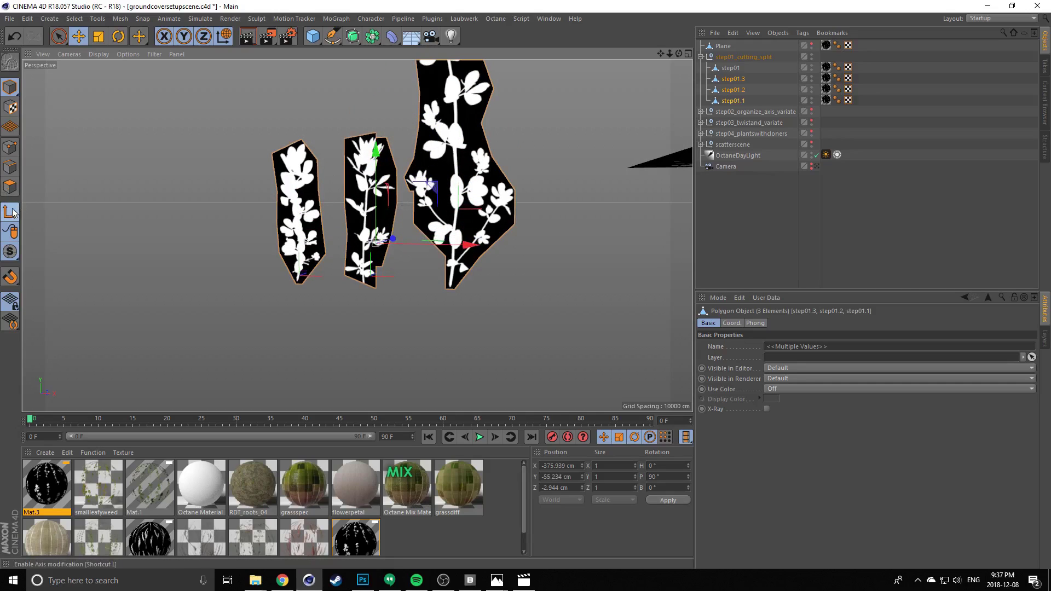
pyautogui.keyDown('alt'); pyautogui.moveTo(298, 254); pyautogui.dragTo(324, 252, button='right'); pyautogui.keyUp('alt')
pyautogui.keyDown('alt'); pyautogui.moveTo(324, 252); pyautogui.dragTo(347, 238); pyautogui.keyUp('alt')
pyautogui.moveTo(495, 238); pyautogui.dragTo(493, 239)
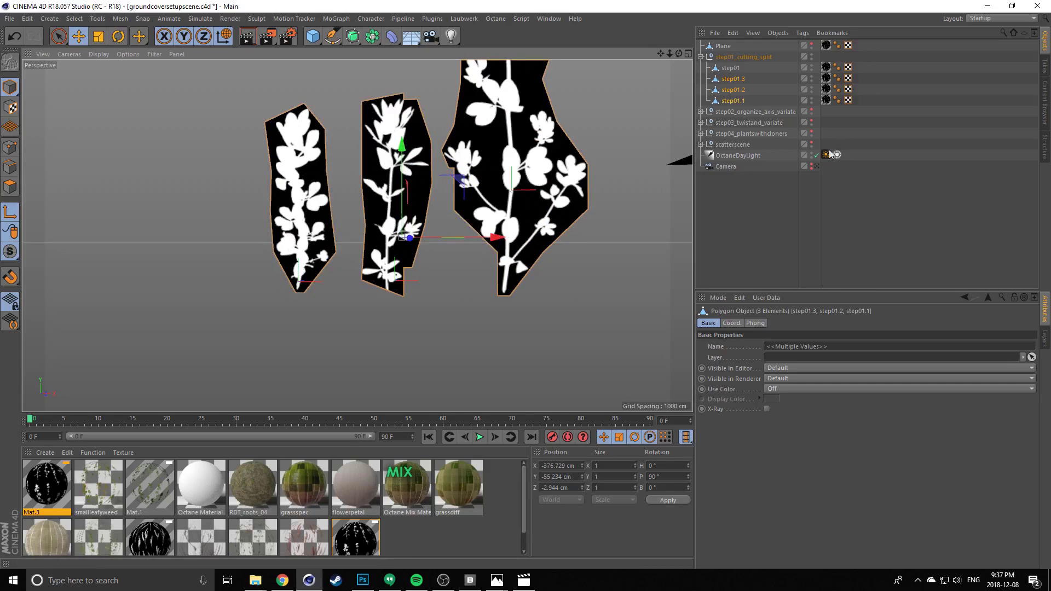
# Move the middle plant's axis along X and Y onto the base of its stem
pyautogui.click(733, 90)
pyautogui.keyDown('alt'); pyautogui.moveTo(491, 278); pyautogui.dragTo(483, 283, button='middle'); pyautogui.keyUp('alt')
pyautogui.moveTo(481, 285); pyautogui.dragTo(474, 285)
pyautogui.keyDown('alt'); pyautogui.moveTo(290, 264); pyautogui.dragTo(271, 258); pyautogui.keyUp('alt')
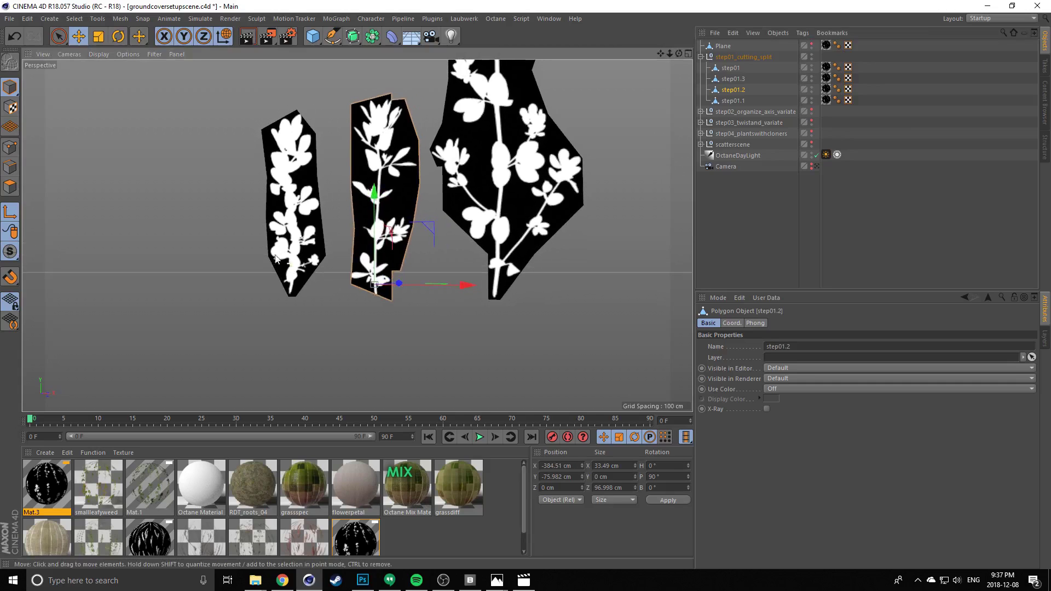
pyautogui.moveTo(374, 197); pyautogui.dragTo(417, 261)
# Position the tall plant's axis at the base of its stem by adjusting it along X and Y
pyautogui.click(733, 100)
pyautogui.click(734, 79)
pyautogui.keyDown('alt'); pyautogui.moveTo(534, 164); pyautogui.dragTo(459, 208); pyautogui.keyUp('alt')
pyautogui.moveTo(541, 300); pyautogui.dragTo(564, 303)
pyautogui.moveTo(469, 208); pyautogui.dragTo(468, 205)
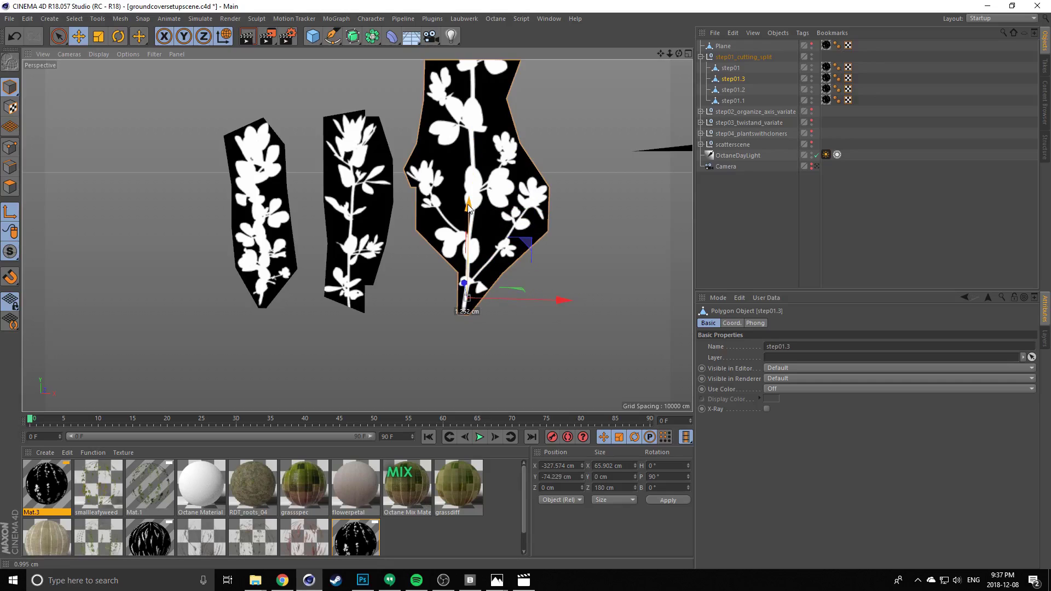
# Select all three split plant objects together with their stem-base axes in view
pyautogui.keyDown('alt'); pyautogui.moveTo(220, 307); pyautogui.dragTo(210, 329); pyautogui.keyUp('alt')
pyautogui.scroll(-3, 262, 274)
pyautogui.moveTo(313, 227)
pyautogui.keyDown('alt'); pyautogui.mouseDown()
pyautogui.moveTo(300, 244)
pyautogui.moveTo(325, 244)
pyautogui.mouseUp(); pyautogui.keyUp('alt')
pyautogui.keyDown('alt'); pyautogui.moveTo(325, 244); pyautogui.dragTo(323, 206, button='middle'); pyautogui.keyUp('alt')
pyautogui.keyDown('shift'); pyautogui.click(726, 102); pyautogui.keyUp('shift')
pyautogui.scroll(-3, 262, 309)
pyautogui.keyDown('alt'); pyautogui.moveTo(263, 310); pyautogui.dragTo(333, 275, button='middle'); pyautogui.keyUp('alt')
pyautogui.keyDown('alt'); pyautogui.moveTo(334, 266); pyautogui.dragTo(277, 268); pyautogui.keyUp('alt')
pyautogui.keyDown('alt'); pyautogui.moveTo(277, 268); pyautogui.dragTo(346, 268, button='middle'); pyautogui.keyUp('alt')
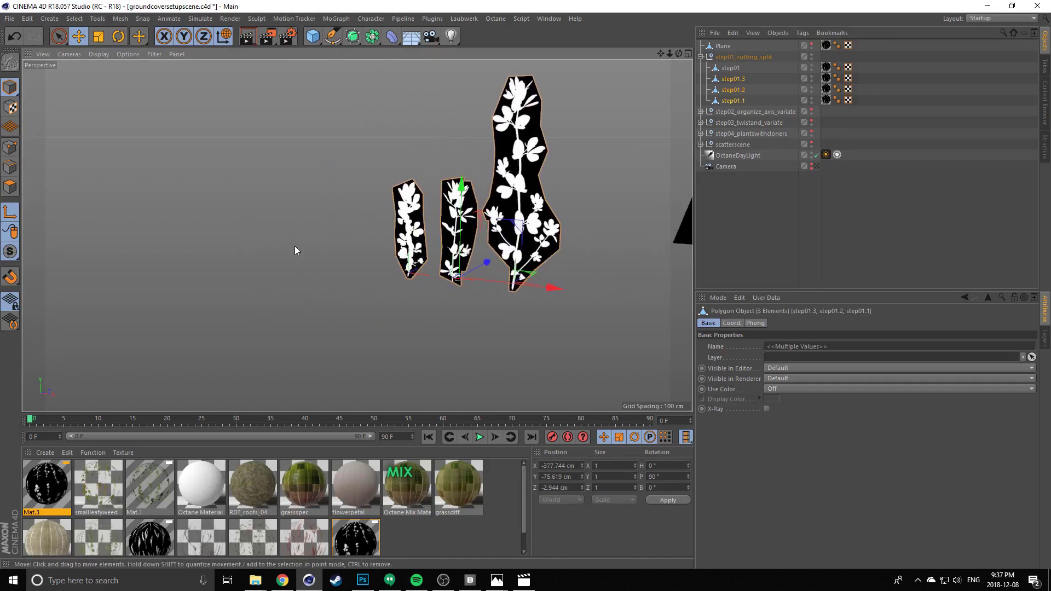
# Switch the three plants' axis handles from world to object coordinates at the stem bases
pyautogui.scroll(3, 367, 251)
pyautogui.keyDown('alt'); pyautogui.moveTo(368, 250); pyautogui.dragTo(335, 241, button='middle'); pyautogui.keyUp('alt')
pyautogui.moveTo(436, 193)
pyautogui.keyDown('alt'); pyautogui.mouseDown()
pyautogui.moveTo(385, 196)
pyautogui.moveTo(419, 200)
pyautogui.mouseUp(); pyautogui.keyUp('alt')
pyautogui.keyDown('alt'); pyautogui.moveTo(420, 200); pyautogui.dragTo(386, 194, button='middle'); pyautogui.keyUp('alt')
pyautogui.scroll(4, 387, 195)
pyautogui.press('w')
pyautogui.press('w')
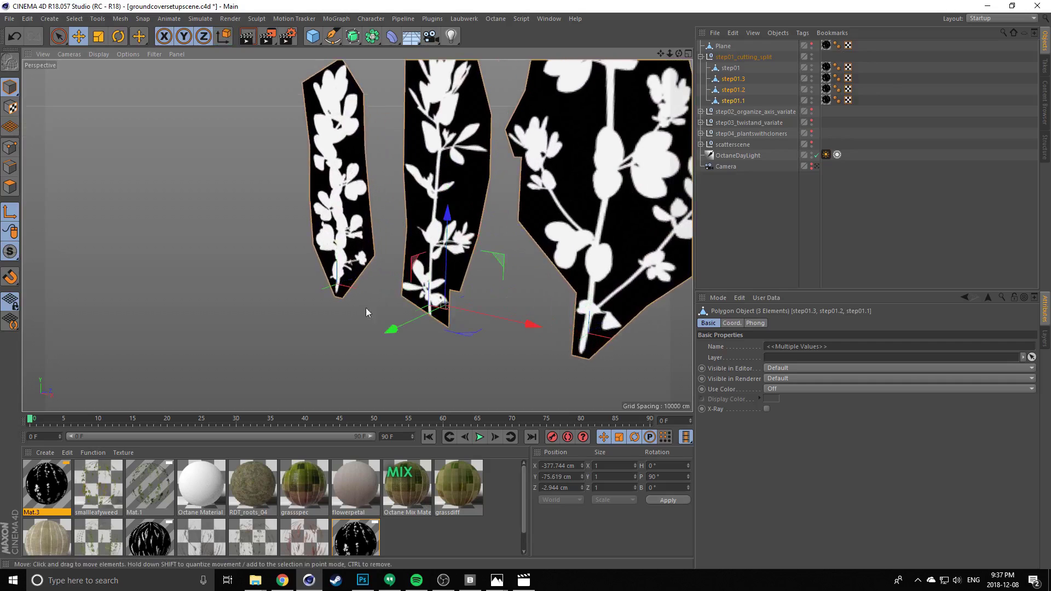
# Compare the three split plants' axis orientation in world and object coordinates
pyautogui.press('w')
pyautogui.press('w')
pyautogui.press('w')
pyautogui.press('w')
pyautogui.press('w')
pyautogui.press('w')
pyautogui.press('w')
pyautogui.press('w')
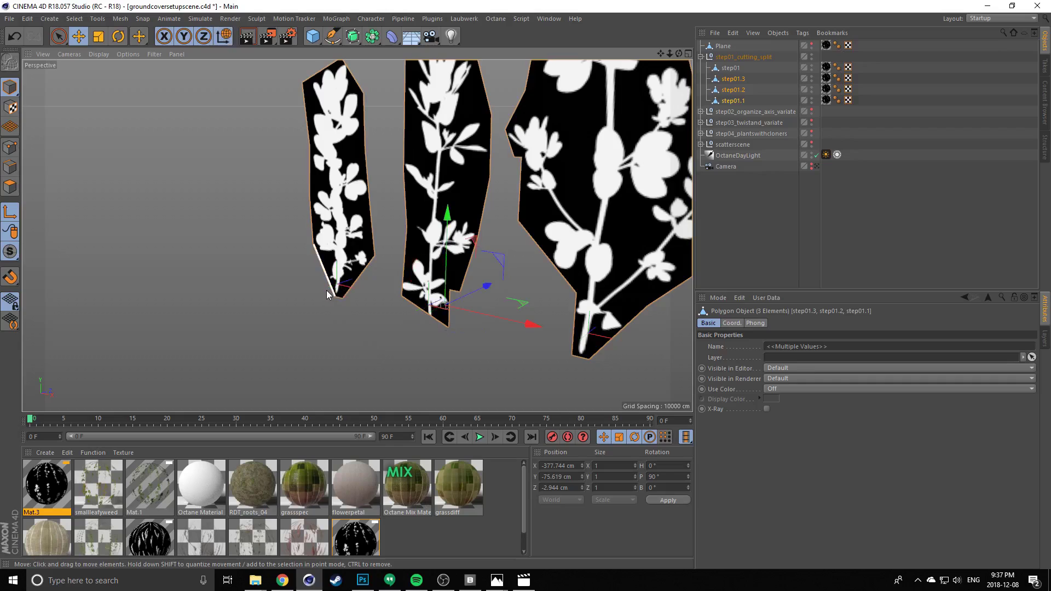
pyautogui.press('w')
pyautogui.press('w')
pyautogui.press('w')
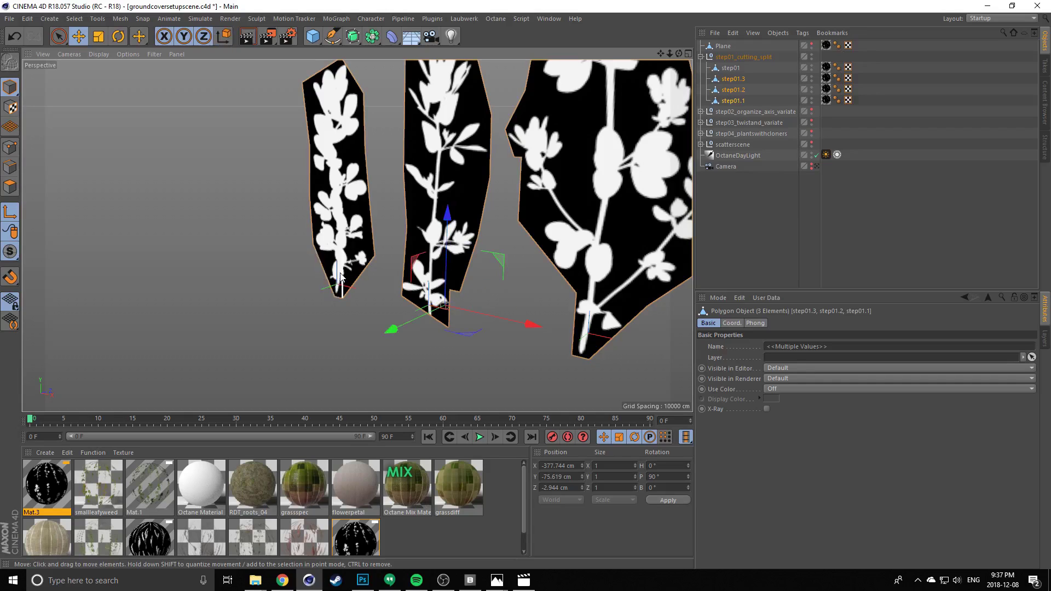
pyautogui.press('w')
pyautogui.press('w')
pyautogui.press('w')
pyautogui.keyDown('alt'); pyautogui.moveTo(325, 241); pyautogui.dragTo(294, 275); pyautogui.keyUp('alt')
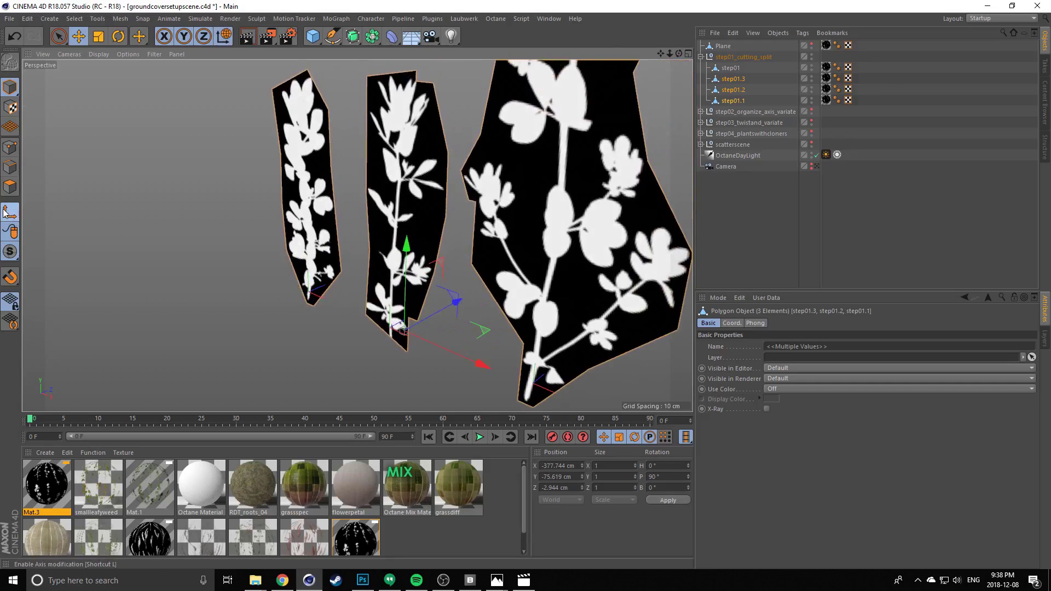
pyautogui.press('w')
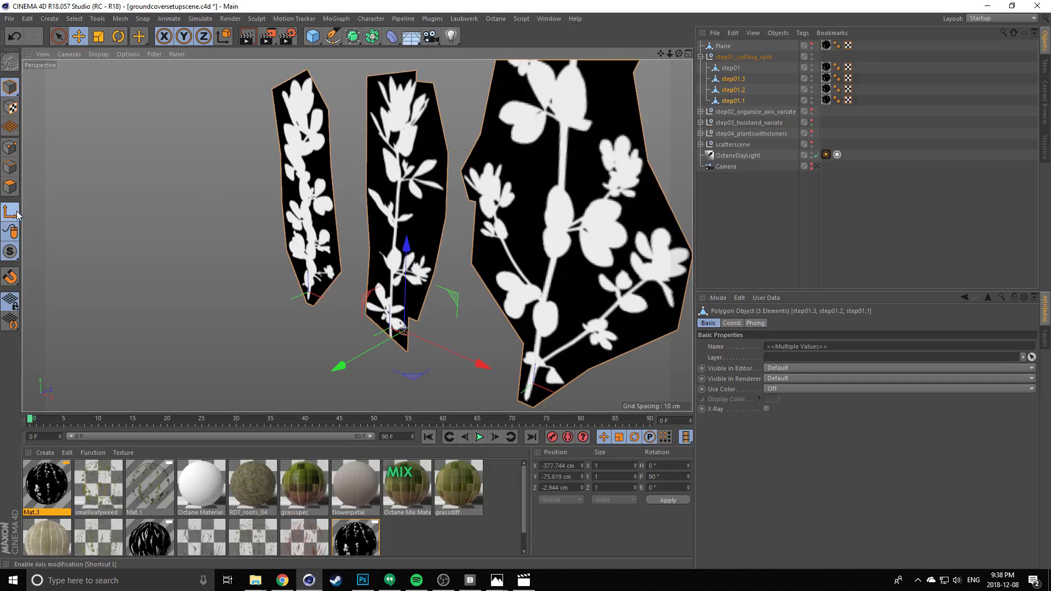
# Rotate the three plants' axes about X until the Y axis points up along the stems, checking them in both coordinate systems
pyautogui.scroll(-3, 159, 209)
pyautogui.scroll(4, 244, 268)
pyautogui.press('e')
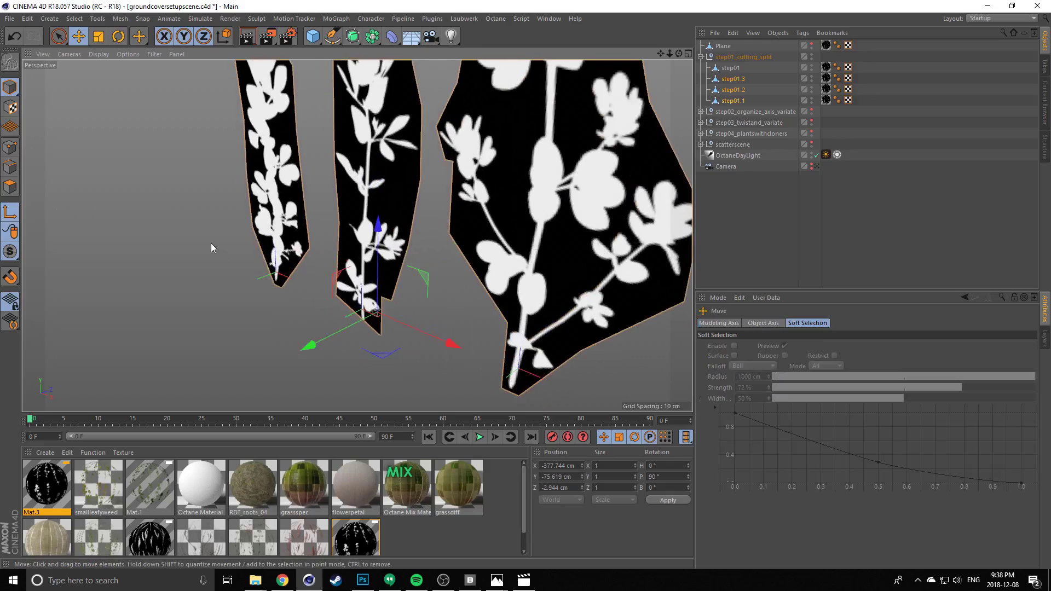
pyautogui.keyDown('alt'); pyautogui.moveTo(211, 243); pyautogui.dragTo(235, 247, button='middle'); pyautogui.keyUp('alt')
pyautogui.press('r')
pyautogui.press('w')
pyautogui.keyDown('alt'); pyautogui.moveTo(326, 287); pyautogui.dragTo(331, 288); pyautogui.keyUp('alt')
pyautogui.press('w')
pyautogui.press('w')
pyautogui.press('w')
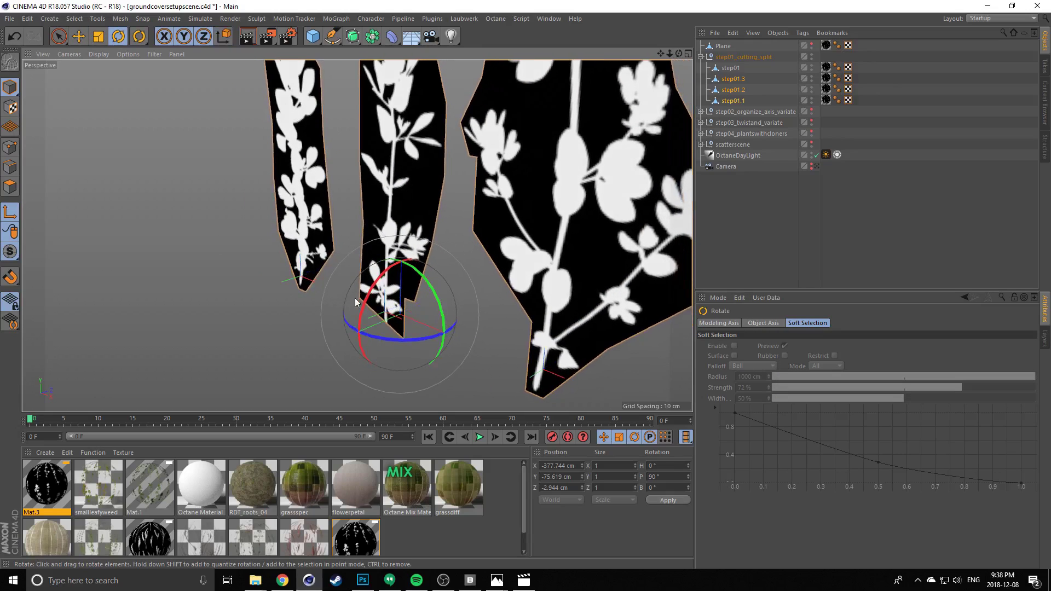
pyautogui.press('w')
pyautogui.keyDown('shift'); pyautogui.moveTo(365, 304); pyautogui.dragTo(419, 256); pyautogui.keyUp('shift')
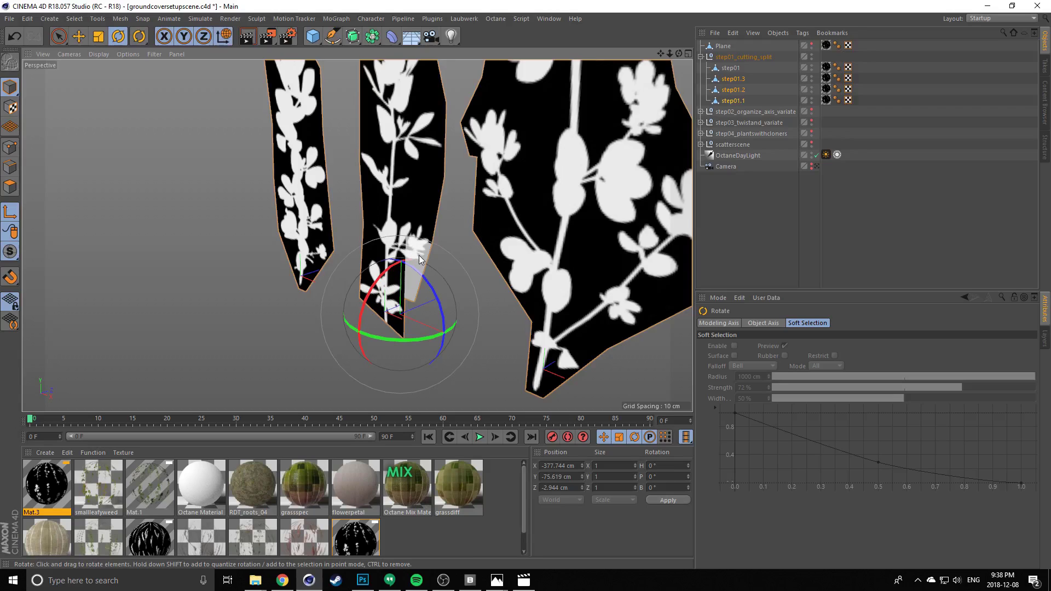
pyautogui.press('w')
pyautogui.press('w')
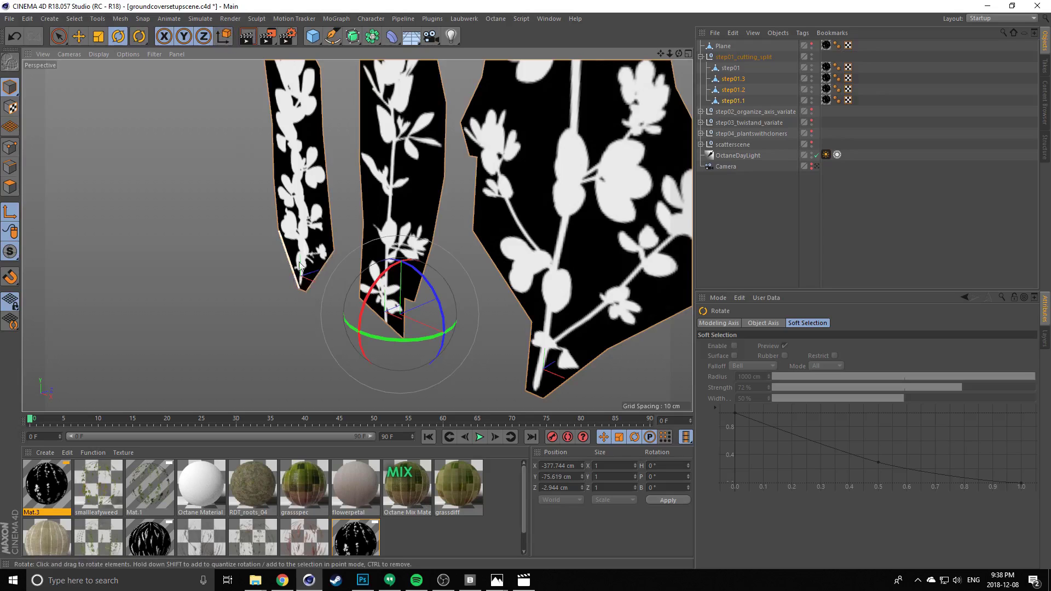
# Turn off axis modification and test transforming the three plants from their new stem-base axes, undoing the last move
pyautogui.scroll(-4, 298, 270)
pyautogui.keyDown('alt'); pyautogui.moveTo(309, 247); pyautogui.dragTo(374, 234); pyautogui.keyUp('alt')
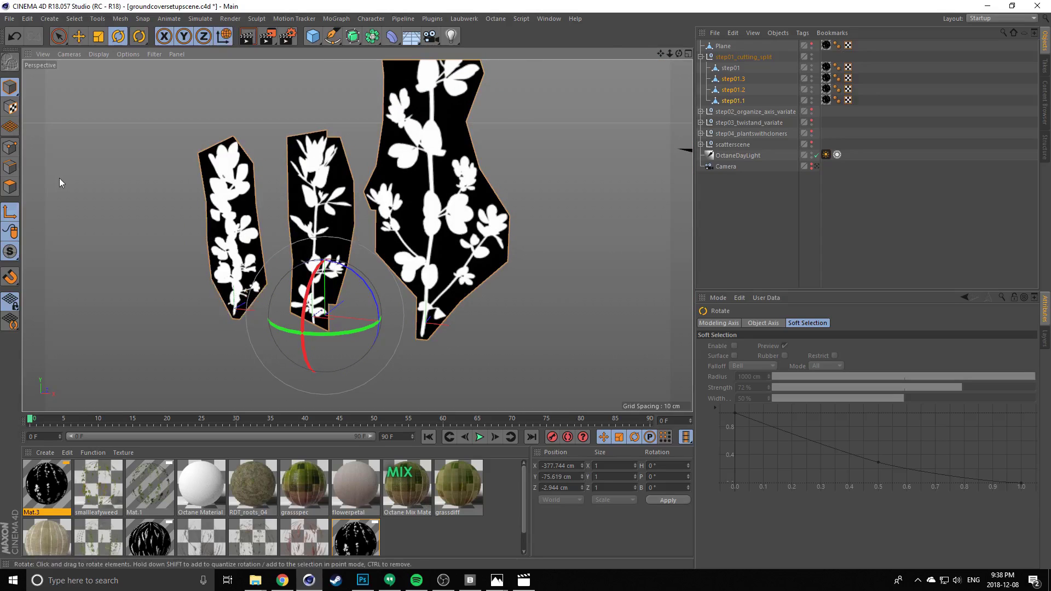
pyautogui.keyDown('alt'); pyautogui.moveTo(277, 213); pyautogui.dragTo(296, 225); pyautogui.keyUp('alt')
pyautogui.click(17, 212)
pyautogui.moveTo(310, 297)
pyautogui.mouseDown()
pyautogui.moveTo(310, 270)
pyautogui.moveTo(293, 338)
pyautogui.moveTo(307, 274)
pyautogui.moveTo(310, 290)
pyautogui.mouseUp()
pyautogui.moveTo(329, 326); pyautogui.dragTo(326, 292)
pyautogui.hotkey('ctrl', 'z')
pyautogui.keyDown('alt'); pyautogui.moveTo(290, 230); pyautogui.dragTo(322, 235); pyautogui.keyUp('alt')
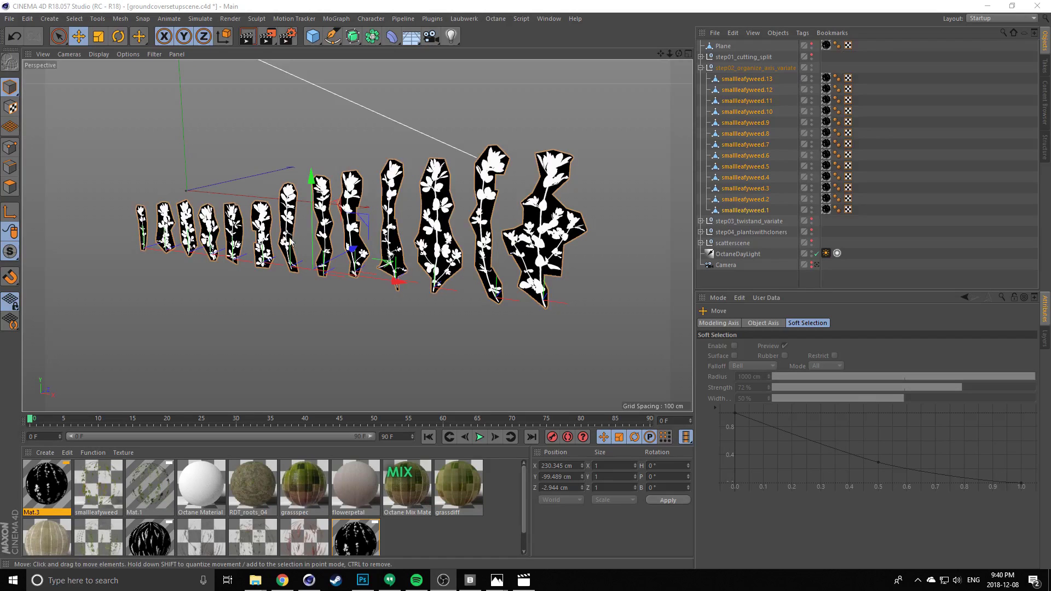
# Examine the row of smallleafyweed plants and their stem-base axes from several angles
pyautogui.scroll(2, 400, 252)
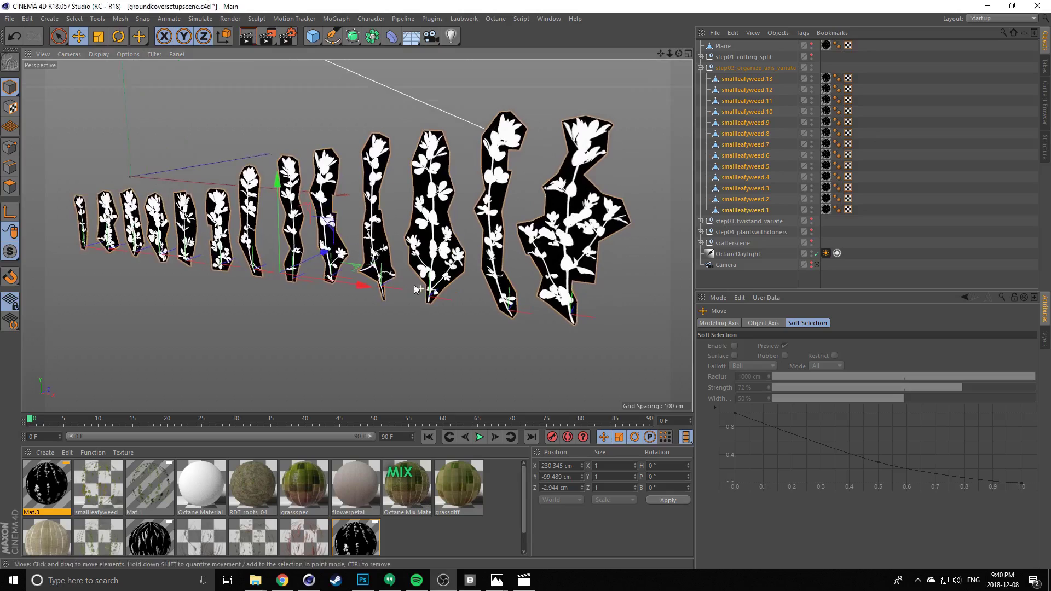
pyautogui.keyDown('alt'); pyautogui.moveTo(607, 321); pyautogui.dragTo(584, 308); pyautogui.keyUp('alt')
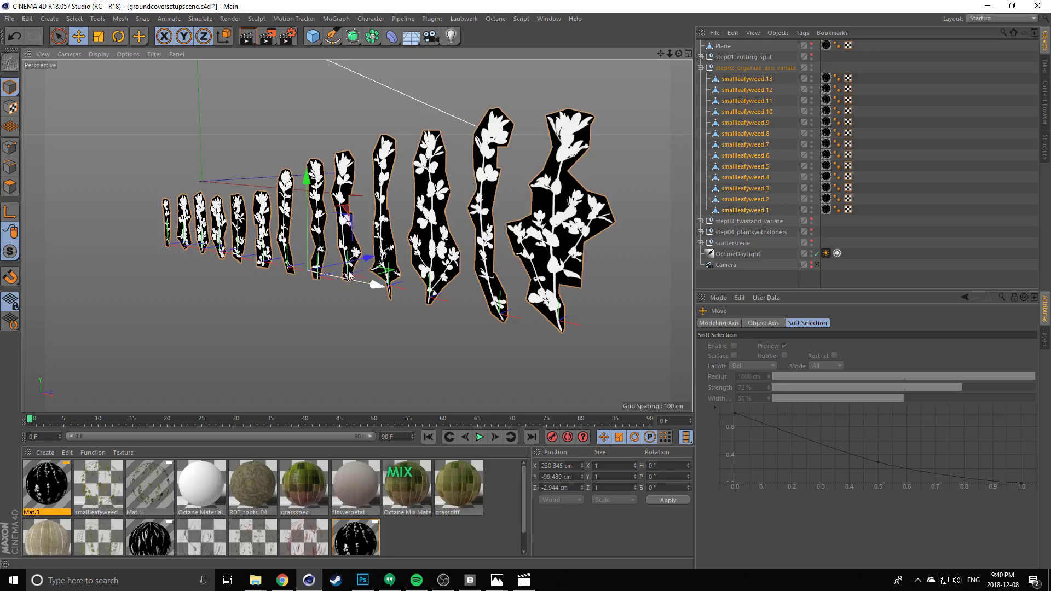
pyautogui.keyDown('alt'); pyautogui.moveTo(438, 340); pyautogui.dragTo(386, 336); pyautogui.keyUp('alt')
pyautogui.keyDown('alt'); pyautogui.moveTo(434, 305); pyautogui.dragTo(422, 278); pyautogui.keyUp('alt')
pyautogui.keyDown('alt'); pyautogui.moveTo(421, 278); pyautogui.dragTo(305, 309, button='middle'); pyautogui.keyUp('alt')
pyautogui.keyDown('alt'); pyautogui.moveTo(369, 298); pyautogui.dragTo(422, 262, button='right'); pyautogui.keyUp('alt')
pyautogui.keyDown('alt'); pyautogui.moveTo(422, 266); pyautogui.dragTo(340, 225); pyautogui.keyUp('alt')
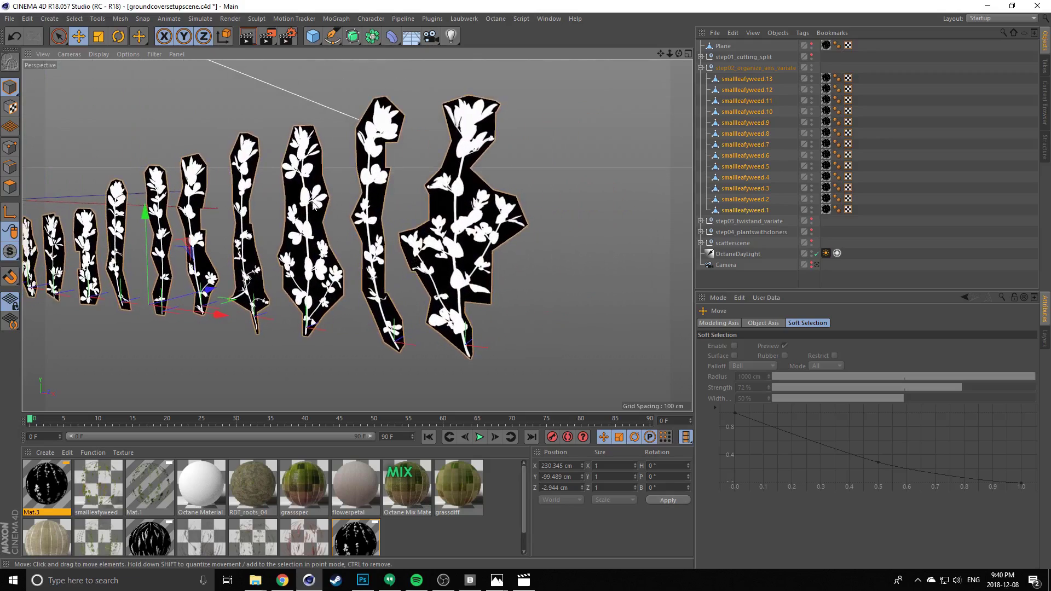
pyautogui.keyDown('alt'); pyautogui.moveTo(438, 155); pyautogui.dragTo(380, 168); pyautogui.keyUp('alt')
pyautogui.keyDown('alt'); pyautogui.moveTo(380, 168); pyautogui.dragTo(424, 170, button='middle'); pyautogui.keyUp('alt')
pyautogui.keyDown('alt'); pyautogui.moveTo(498, 178); pyautogui.dragTo(486, 228); pyautogui.keyUp('alt')
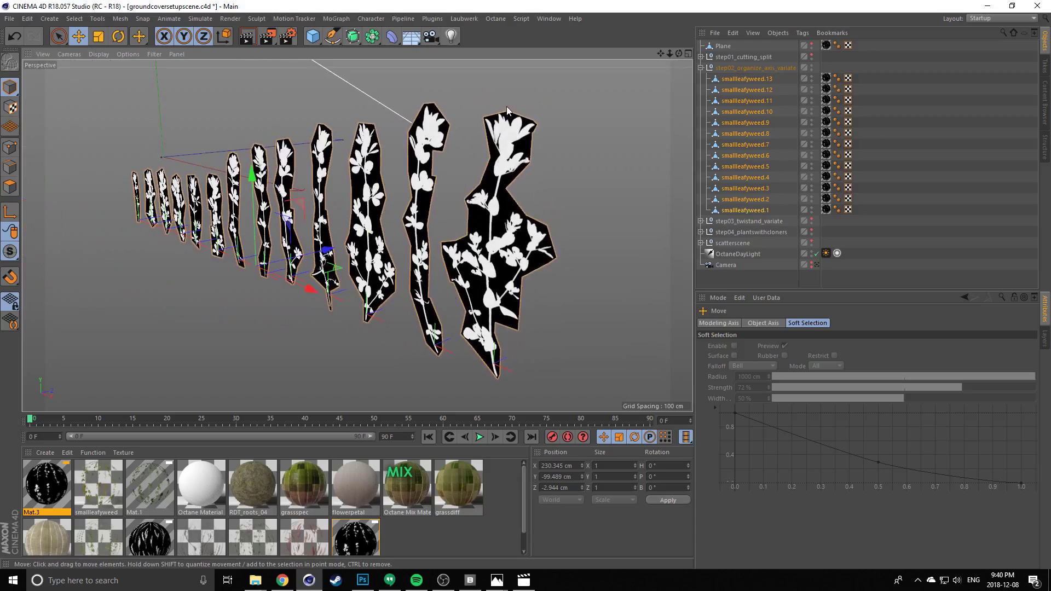
pyautogui.keyDown('alt'); pyautogui.moveTo(445, 219); pyautogui.dragTo(379, 225); pyautogui.keyUp('alt')
pyautogui.keyDown('alt'); pyautogui.moveTo(379, 225); pyautogui.dragTo(437, 229, button='middle'); pyautogui.keyUp('alt')
pyautogui.keyDown('alt'); pyautogui.moveTo(466, 249); pyautogui.dragTo(468, 228); pyautogui.keyUp('alt')
pyautogui.scroll(3, 442, 219)
pyautogui.keyDown('alt'); pyautogui.moveTo(268, 203); pyautogui.dragTo(322, 254, button='middle'); pyautogui.keyUp('alt')
pyautogui.keyDown('alt'); pyautogui.moveTo(482, 216); pyautogui.dragTo(513, 213); pyautogui.keyUp('alt')
pyautogui.keyDown('alt'); pyautogui.moveTo(345, 239); pyautogui.dragTo(430, 235); pyautogui.keyUp('alt')
# Select the largest plant, smallleafyweed.8, in point mode and rectangle-select points at its tip
pyautogui.click(464, 147)
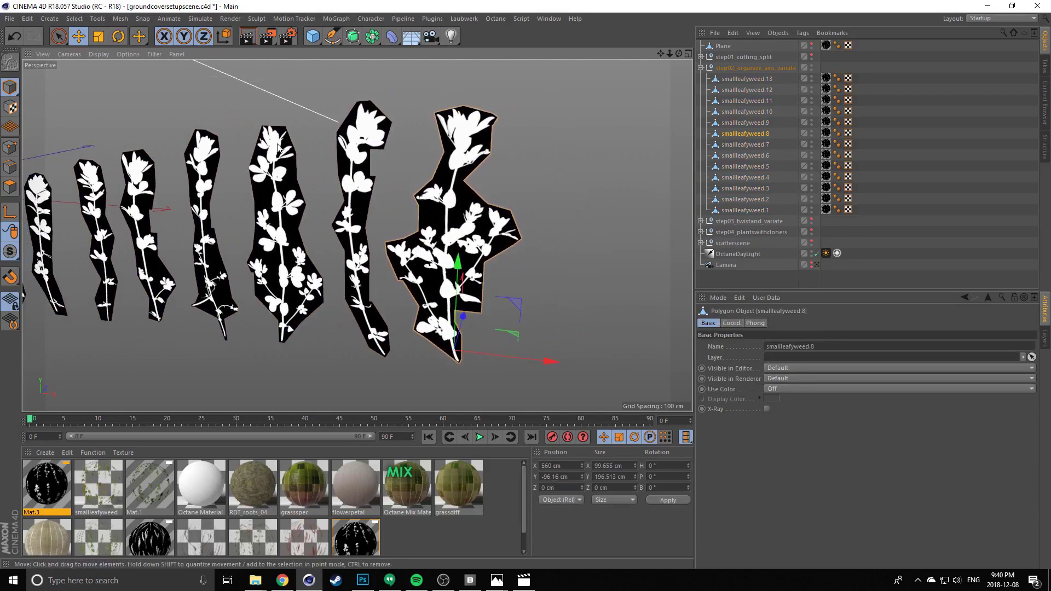
pyautogui.click(10, 148)
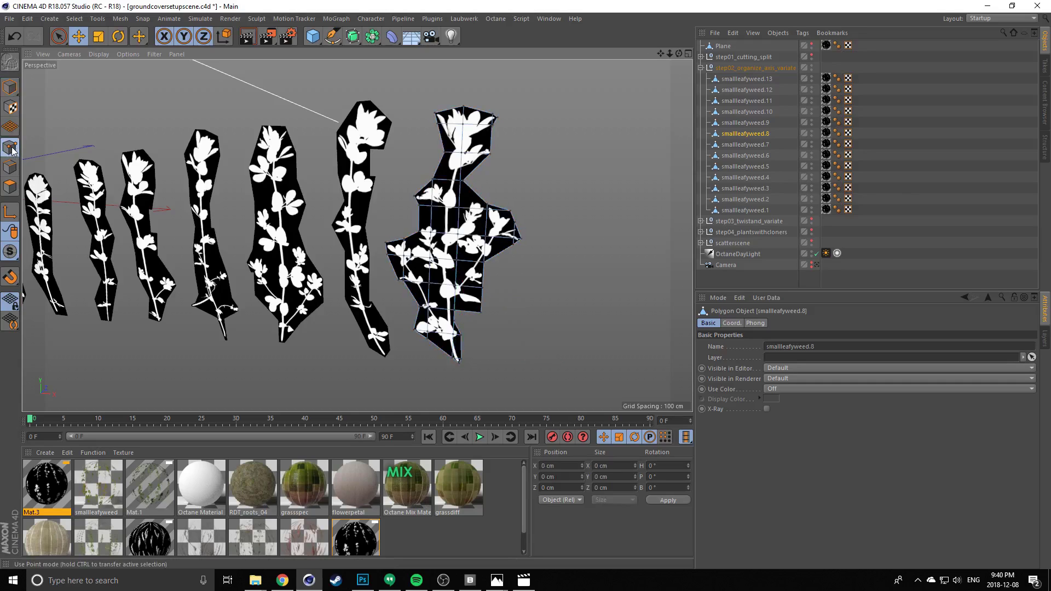
pyautogui.moveTo(53, 37); pyautogui.dragTo(81, 71)
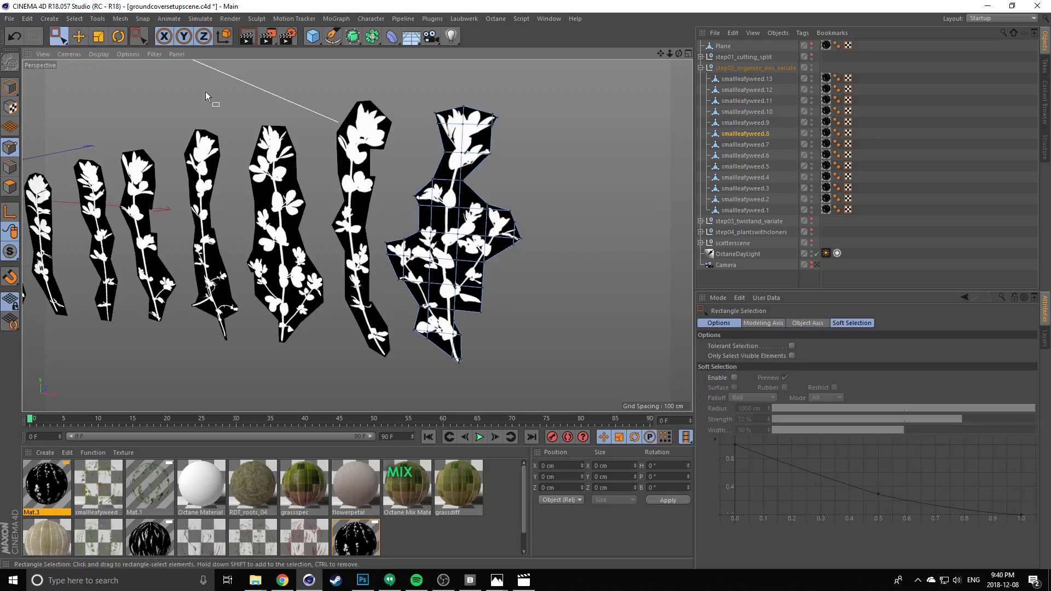
pyautogui.scroll(4, 413, 182)
pyautogui.moveTo(491, 143); pyautogui.dragTo(492, 144)
# Add a vertical loop cut along the main stem of smallleafyweed.8 with Loop/Path Cut
pyautogui.keyDown('alt'); pyautogui.moveTo(404, 209); pyautogui.dragTo(430, 123, button='middle'); pyautogui.keyUp('alt')
pyautogui.keyDown('alt'); pyautogui.moveTo(430, 128); pyautogui.dragTo(422, 160); pyautogui.keyUp('alt')
pyautogui.keyDown('alt'); pyautogui.moveTo(404, 198); pyautogui.dragTo(410, 175, button='middle'); pyautogui.keyUp('alt')
pyautogui.keyDown('alt'); pyautogui.moveTo(411, 176); pyautogui.dragTo(413, 130); pyautogui.keyUp('alt')
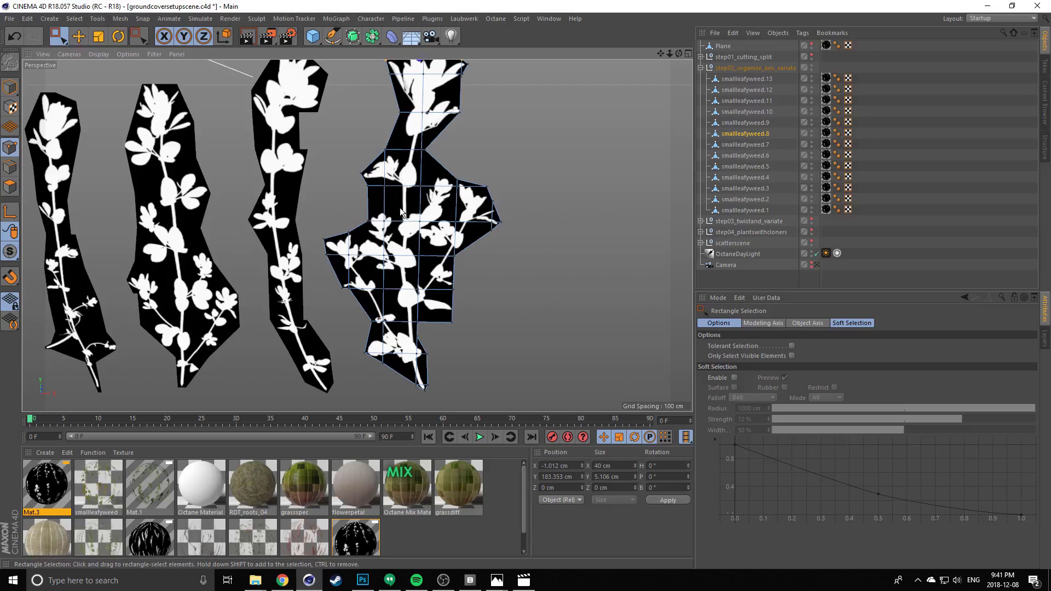
pyautogui.scroll(3, 410, 205)
pyautogui.keyDown('alt'); pyautogui.moveTo(395, 206); pyautogui.dragTo(378, 263); pyautogui.keyUp('alt')
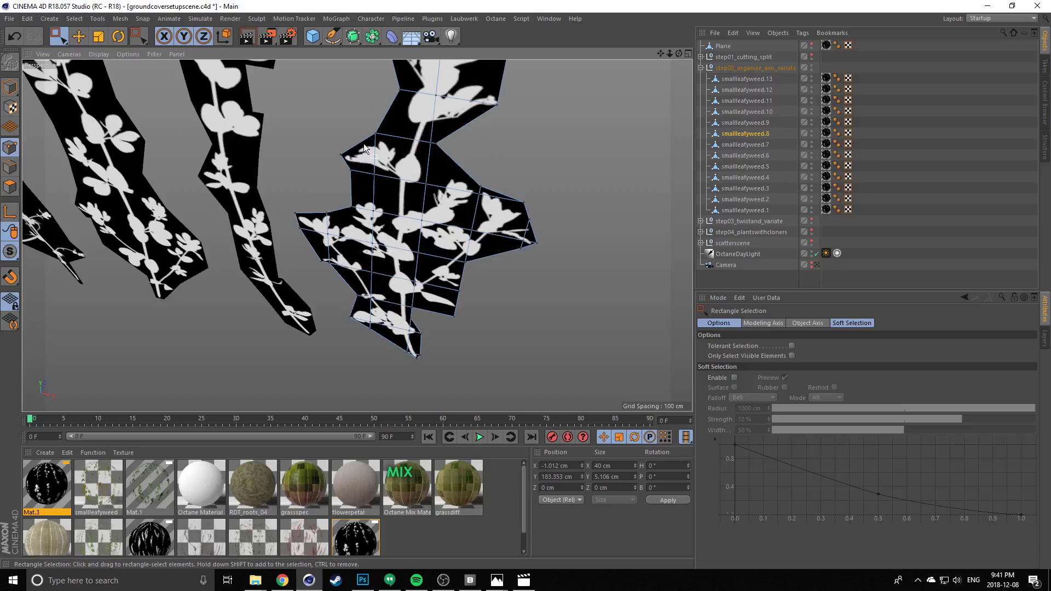
pyautogui.keyDown('alt'); pyautogui.moveTo(361, 261); pyautogui.dragTo(365, 234); pyautogui.keyUp('alt')
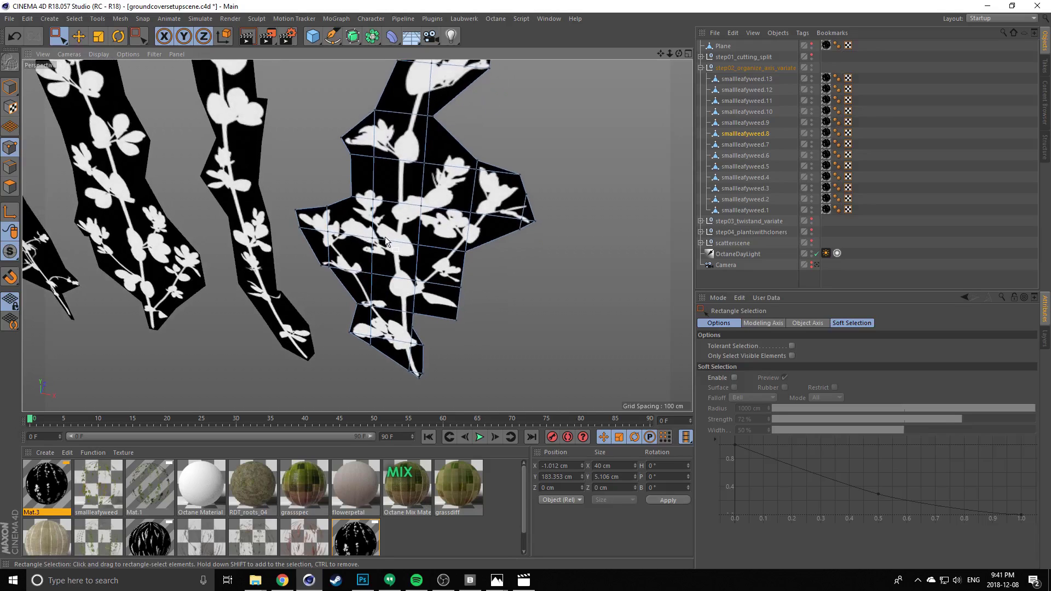
pyautogui.press('l')
pyautogui.press('m')
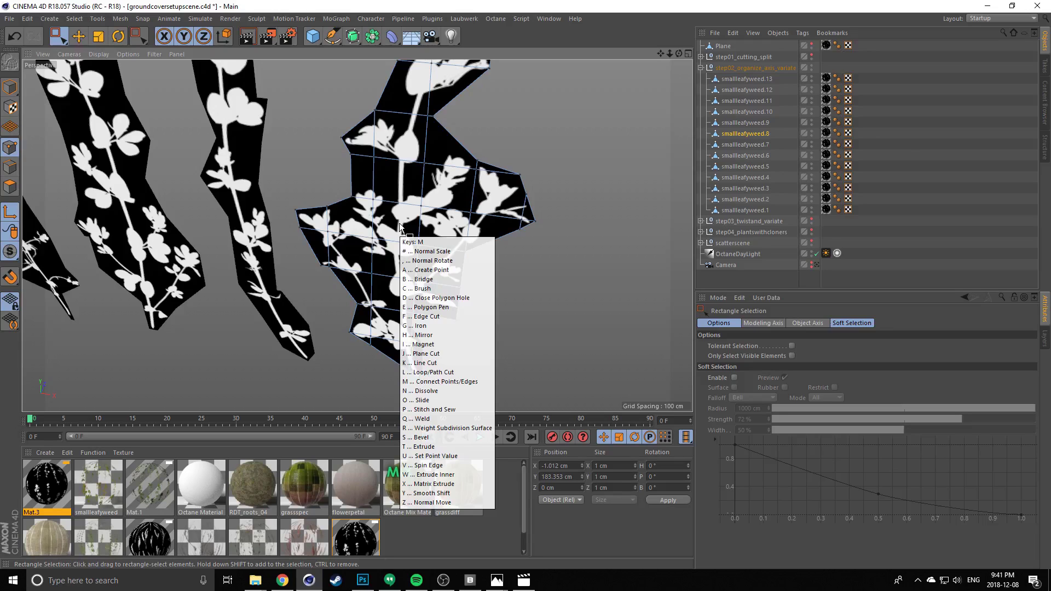
pyautogui.press('l')
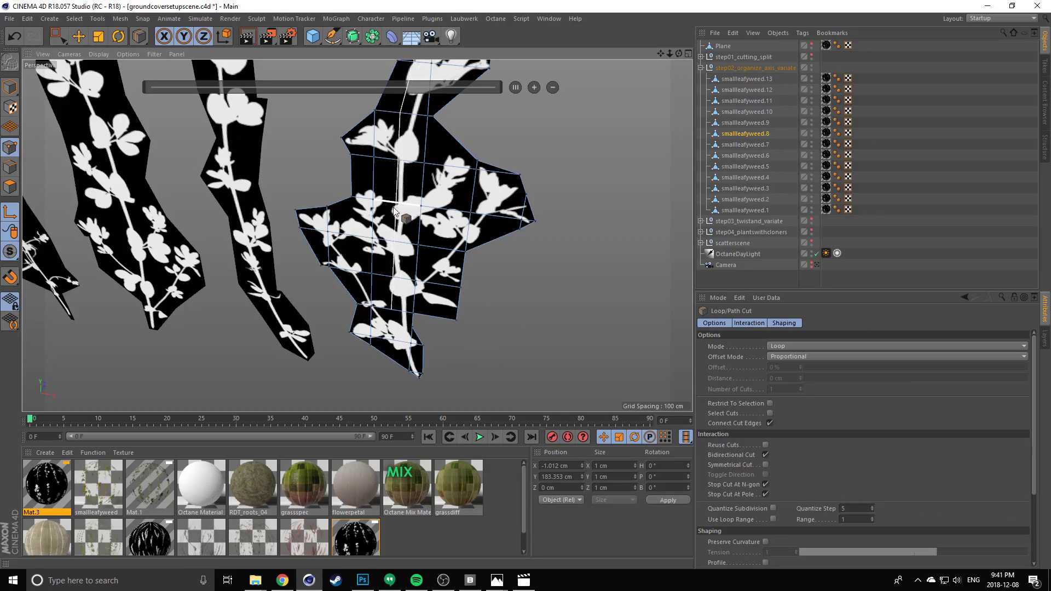
pyautogui.keyDown('alt'); pyautogui.moveTo(399, 202); pyautogui.dragTo(400, 147); pyautogui.keyUp('alt')
pyautogui.keyDown('alt'); pyautogui.moveTo(400, 147); pyautogui.dragTo(376, 198, button='middle'); pyautogui.keyUp('alt')
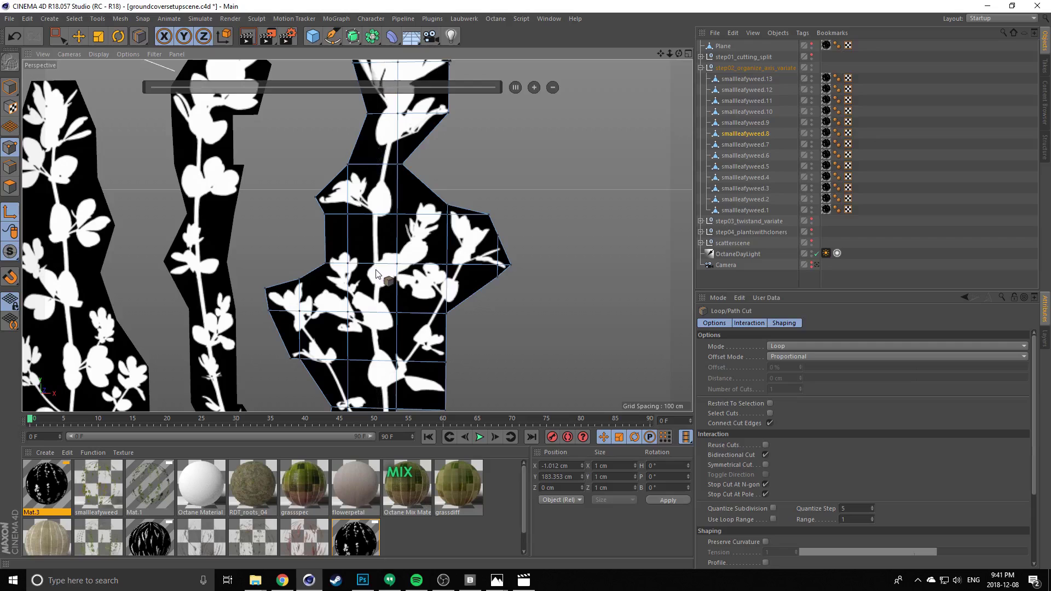
pyautogui.keyDown('alt'); pyautogui.moveTo(335, 309); pyautogui.dragTo(340, 277, button='middle'); pyautogui.keyUp('alt')
pyautogui.keyDown('alt'); pyautogui.moveTo(397, 224); pyautogui.dragTo(396, 209); pyautogui.keyUp('alt')
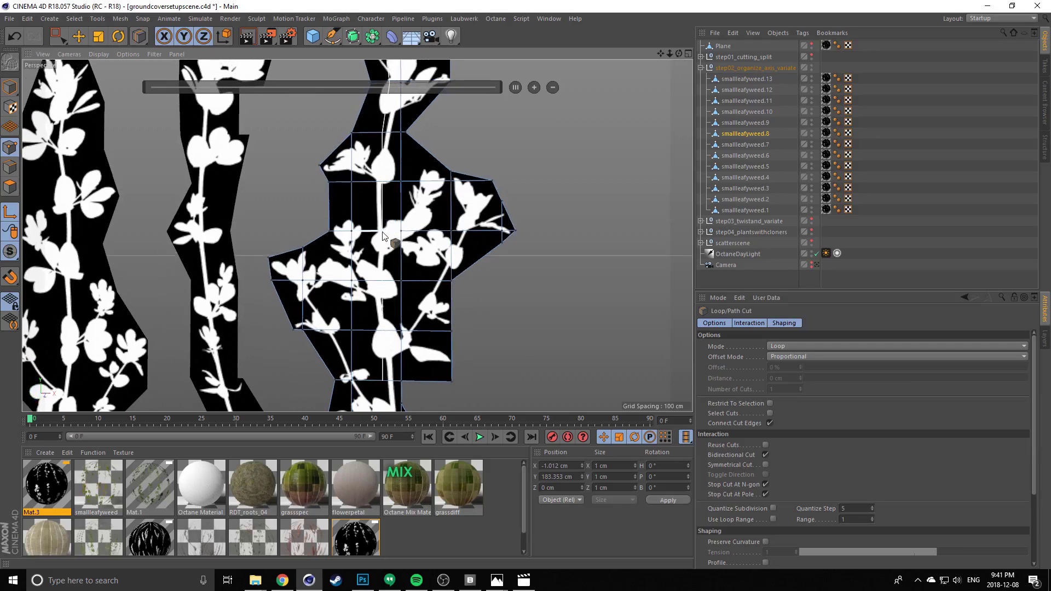
pyautogui.click(380, 232)
# Continue the stem cut with Line Cut from the end of the loop cut through the lower leaves to the stem base
pyautogui.keyDown('alt'); pyautogui.moveTo(302, 303); pyautogui.dragTo(304, 246, button='middle'); pyautogui.keyUp('alt')
pyautogui.keyDown('alt'); pyautogui.moveTo(303, 247); pyautogui.dragTo(305, 232); pyautogui.keyUp('alt')
pyautogui.keyDown('alt'); pyautogui.moveTo(376, 364); pyautogui.dragTo(360, 241, button='middle'); pyautogui.keyUp('alt')
pyautogui.scroll(2, 360, 240)
pyautogui.scroll(3, 361, 206)
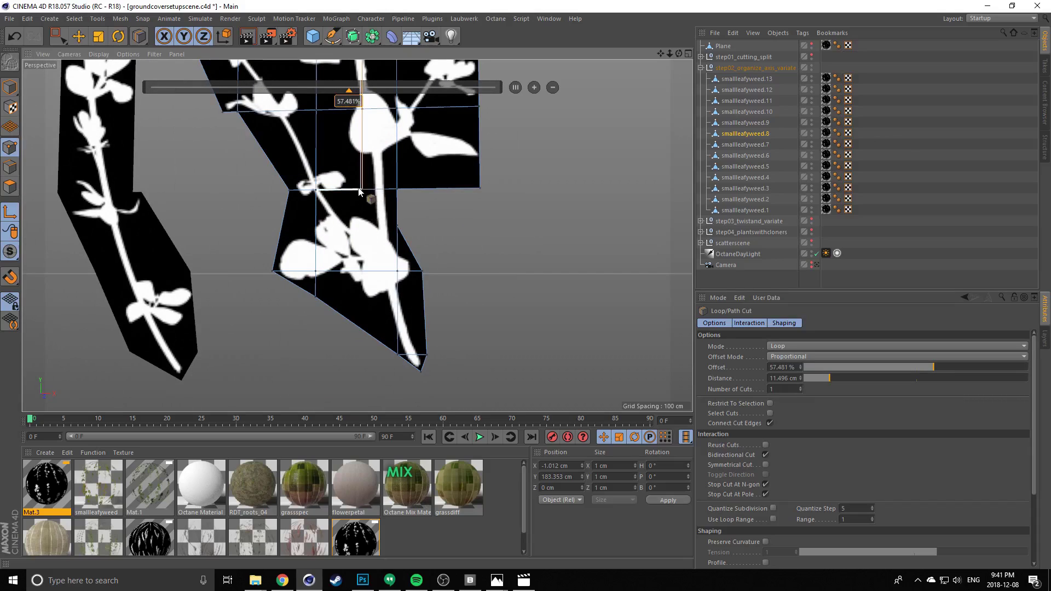
pyautogui.press('k')
pyautogui.press('k')
pyautogui.click(363, 190)
pyautogui.click(386, 272)
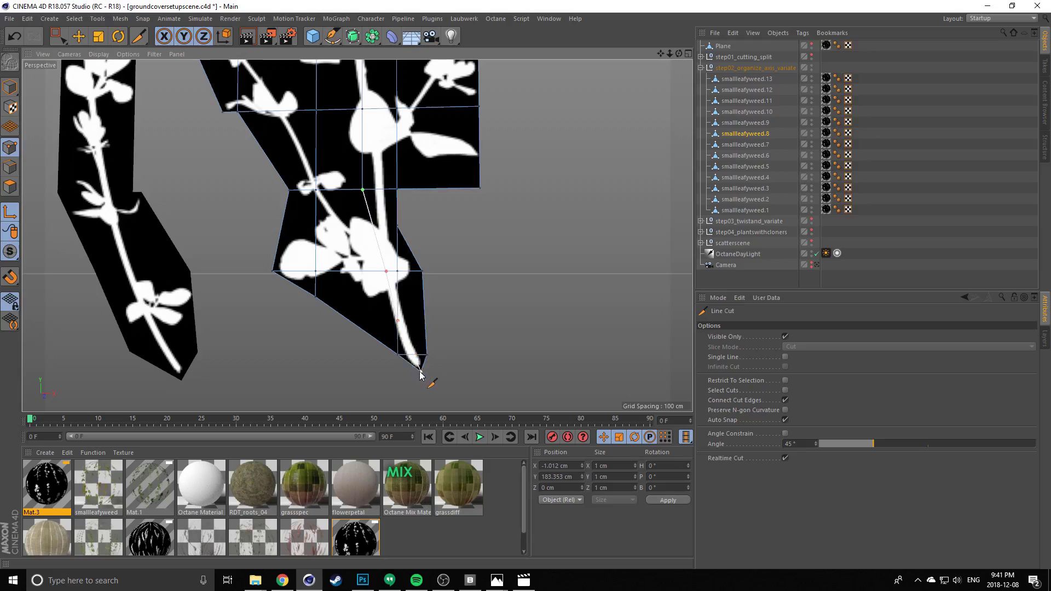
pyautogui.press('Escape')
pyautogui.press('space')
# Replace the tip selection with a rectangle selection of all points to the right of the stem cut, adding the lower ones
pyautogui.scroll(-5, 319, 137)
pyautogui.keyDown('alt'); pyautogui.moveTo(322, 121); pyautogui.dragTo(366, 205, button='middle'); pyautogui.keyUp('alt')
pyautogui.keyDown('alt'); pyautogui.moveTo(383, 191); pyautogui.dragTo(372, 288, button='middle'); pyautogui.keyUp('alt')
pyautogui.keyDown('alt'); pyautogui.moveTo(365, 93); pyautogui.dragTo(364, 205, button='middle'); pyautogui.keyUp('alt')
pyautogui.keyDown('alt'); pyautogui.moveTo(387, 159); pyautogui.dragTo(385, 257, button='middle'); pyautogui.keyUp('alt')
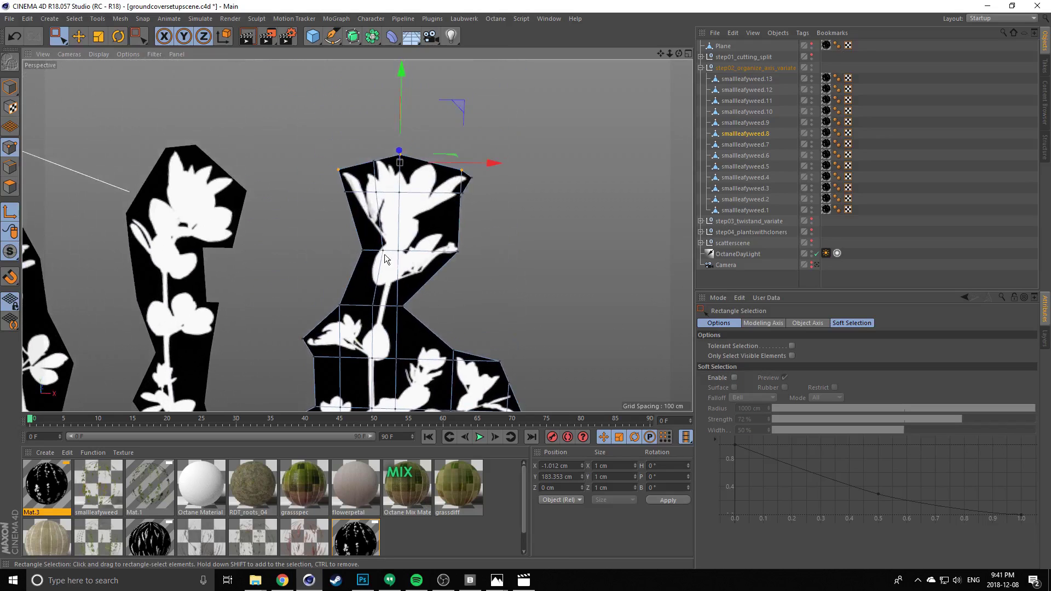
pyautogui.moveTo(321, 135); pyautogui.dragTo(271, 152)
pyautogui.scroll(-2, 306, 263)
pyautogui.keyDown('alt'); pyautogui.moveTo(335, 333); pyautogui.dragTo(345, 180, button='middle'); pyautogui.keyUp('alt')
pyautogui.scroll(-2, 339, 213)
pyautogui.keyDown('alt'); pyautogui.moveTo(351, 174); pyautogui.dragTo(359, 153); pyautogui.keyUp('alt')
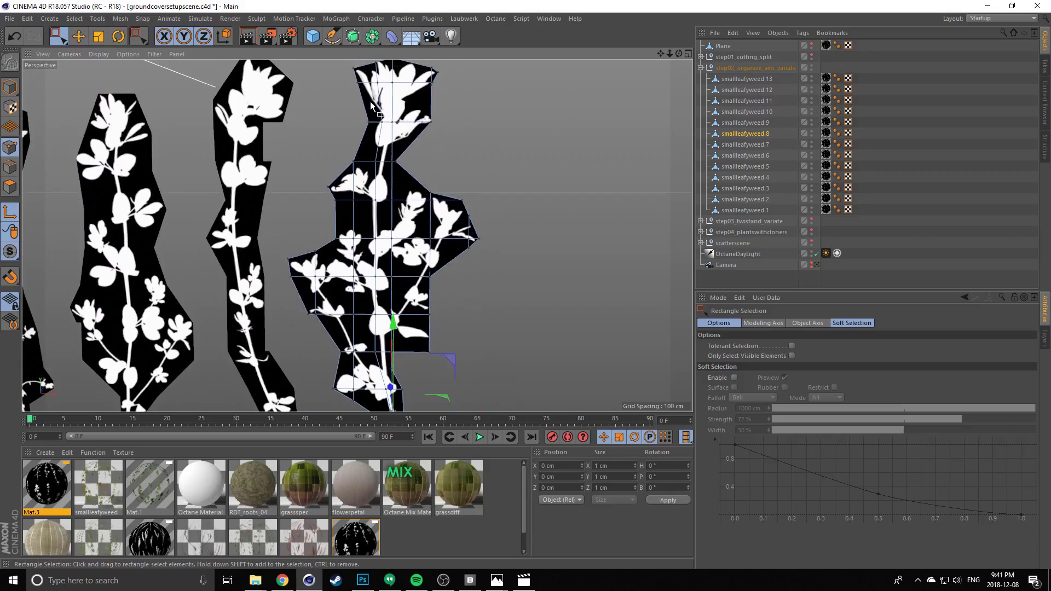
pyautogui.scroll(-1, 376, 169)
pyautogui.moveTo(389, 95); pyautogui.dragTo(525, 356)
pyautogui.keyDown('alt'); pyautogui.moveTo(398, 340); pyautogui.dragTo(392, 264, button='middle'); pyautogui.keyUp('alt')
pyautogui.keyDown('shift'); pyautogui.moveTo(402, 297); pyautogui.dragTo(403, 297); pyautogui.keyUp('shift')
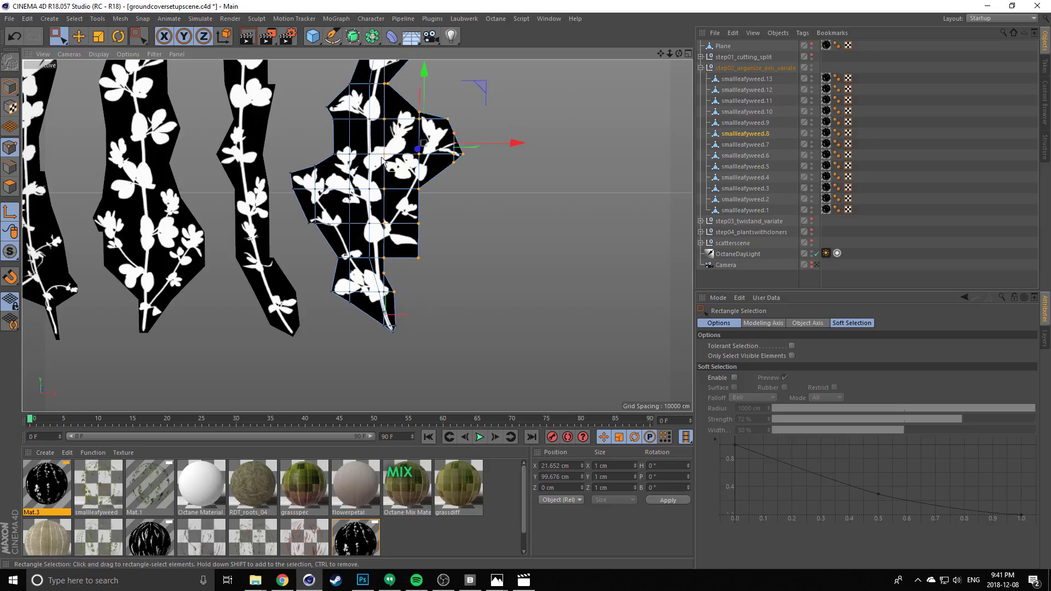
# Try to rotate the selected half of the plant with axis modification on, and undo it
pyautogui.keyDown('alt'); pyautogui.moveTo(380, 183); pyautogui.dragTo(350, 211); pyautogui.keyUp('alt')
pyautogui.keyDown('alt'); pyautogui.moveTo(372, 180); pyautogui.dragTo(370, 240, button='middle'); pyautogui.keyUp('alt')
pyautogui.scroll(2, 370, 181)
pyautogui.keyDown('alt'); pyautogui.moveTo(370, 181); pyautogui.dragTo(372, 241); pyautogui.keyUp('alt')
pyautogui.press('r')
pyautogui.moveTo(386, 290); pyautogui.dragTo(396, 296)
pyautogui.hotkey('ctrl', 'z')
# With axis modification off, rotate the selected half about the vertical axis and move it along Z to fold the plant at its stem
pyautogui.click(11, 216)
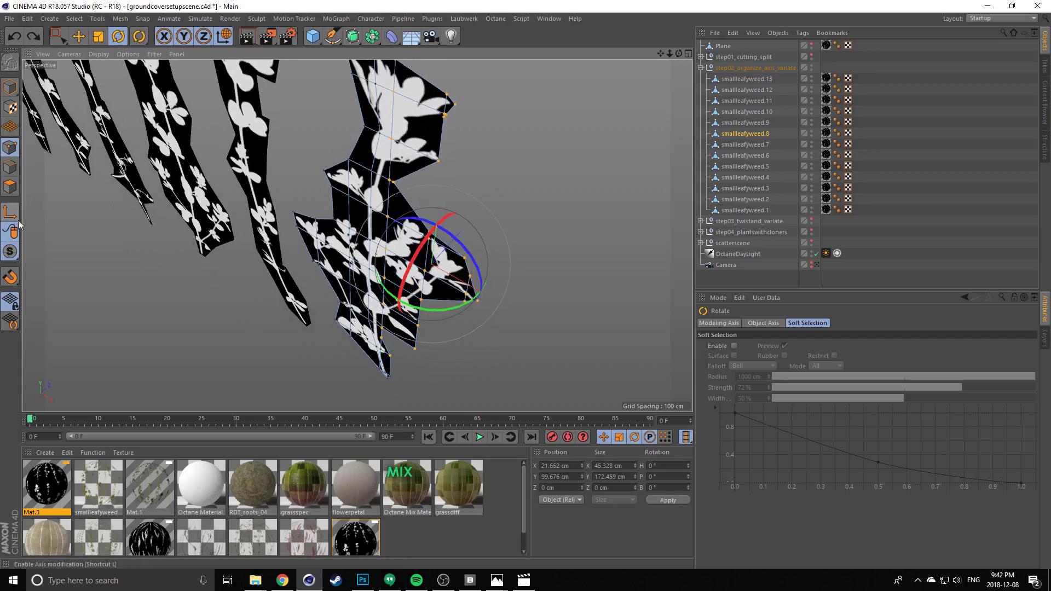
pyautogui.moveTo(378, 282)
pyautogui.mouseDown()
pyautogui.moveTo(383, 294)
pyautogui.moveTo(421, 300)
pyautogui.moveTo(369, 273)
pyautogui.mouseUp()
pyautogui.hotkey('ctrl', 'z')
pyautogui.press('w')
pyautogui.press('e')
pyautogui.keyDown('alt'); pyautogui.moveTo(487, 250); pyautogui.dragTo(367, 285); pyautogui.keyUp('alt')
pyautogui.moveTo(442, 361); pyautogui.dragTo(472, 329)
pyautogui.keyDown('alt'); pyautogui.moveTo(356, 235); pyautogui.dragTo(409, 186); pyautogui.keyUp('alt')
pyautogui.keyDown('alt'); pyautogui.moveTo(494, 224); pyautogui.dragTo(506, 236); pyautogui.keyUp('alt')
# Select successively smaller groups of outer points on the folded half and move each along Z to curve the leaves
pyautogui.press('space')
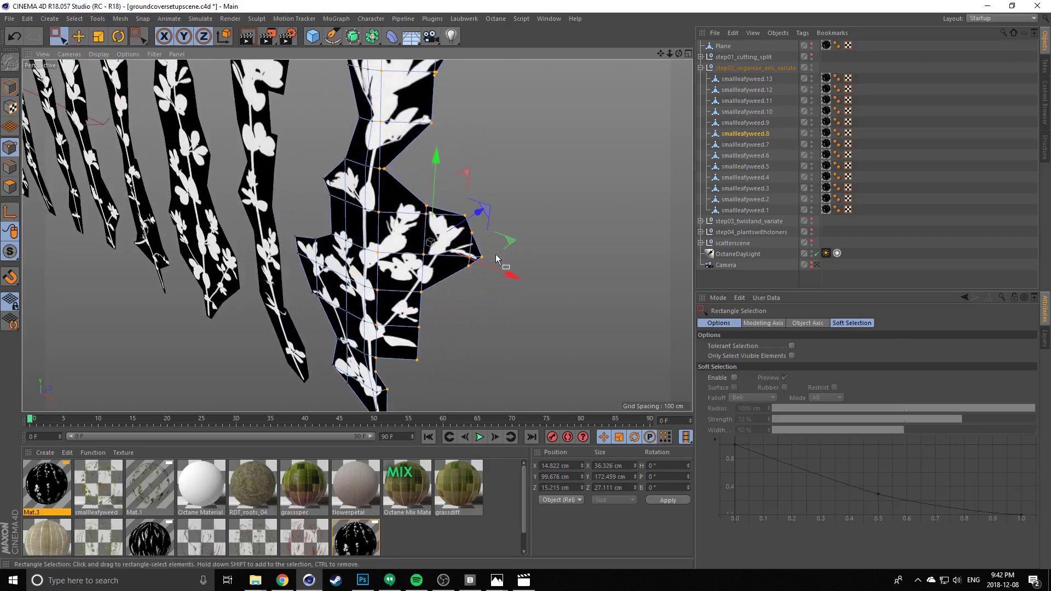
pyautogui.moveTo(480, 277); pyautogui.dragTo(493, 249)
pyautogui.keyDown('alt'); pyautogui.moveTo(487, 254); pyautogui.dragTo(389, 311); pyautogui.keyUp('alt')
pyautogui.moveTo(544, 305); pyautogui.dragTo(551, 294)
pyautogui.keyDown('alt'); pyautogui.moveTo(495, 263); pyautogui.dragTo(553, 219); pyautogui.keyUp('alt')
pyautogui.moveTo(541, 138); pyautogui.dragTo(457, 271)
pyautogui.keyDown('alt'); pyautogui.moveTo(474, 221); pyautogui.dragTo(431, 258); pyautogui.keyUp('alt')
pyautogui.moveTo(545, 266)
pyautogui.mouseDown()
pyautogui.moveTo(556, 249)
pyautogui.moveTo(546, 252)
pyautogui.mouseUp()
pyautogui.keyDown('alt'); pyautogui.moveTo(415, 212); pyautogui.dragTo(430, 160); pyautogui.keyUp('alt')
pyautogui.moveTo(468, 248); pyautogui.dragTo(515, 336)
pyautogui.keyDown('alt'); pyautogui.moveTo(506, 306); pyautogui.dragTo(455, 353); pyautogui.keyUp('alt')
pyautogui.moveTo(530, 258); pyautogui.dragTo(537, 245)
# Rotate the selected outermost points of the folded half to curl the leaf edge
pyautogui.press('e')
pyautogui.press('r')
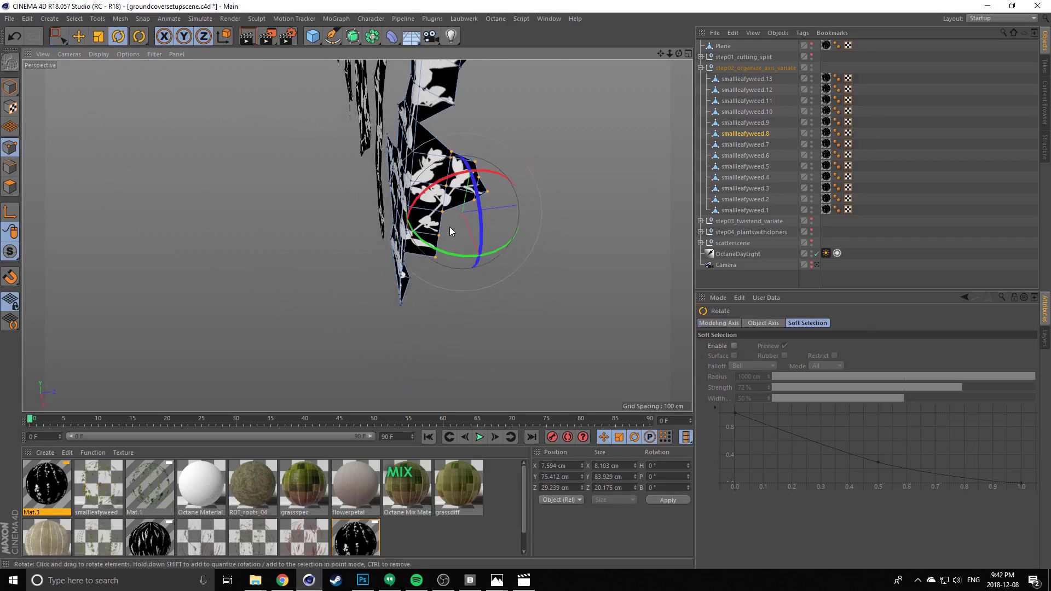
pyautogui.moveTo(436, 250); pyautogui.dragTo(452, 254)
pyautogui.keyDown('alt'); pyautogui.moveTo(452, 254); pyautogui.dragTo(383, 181); pyautogui.keyUp('alt')
pyautogui.scroll(3, 374, 166)
pyautogui.scroll(3, 405, 194)
pyautogui.hotkey('ctrl', 'z')
# Select the right-hand points of the top flower in two groups and move each to bend the petals along Z
pyautogui.keyDown('alt'); pyautogui.moveTo(425, 97); pyautogui.dragTo(406, 158, button='middle'); pyautogui.keyUp('alt')
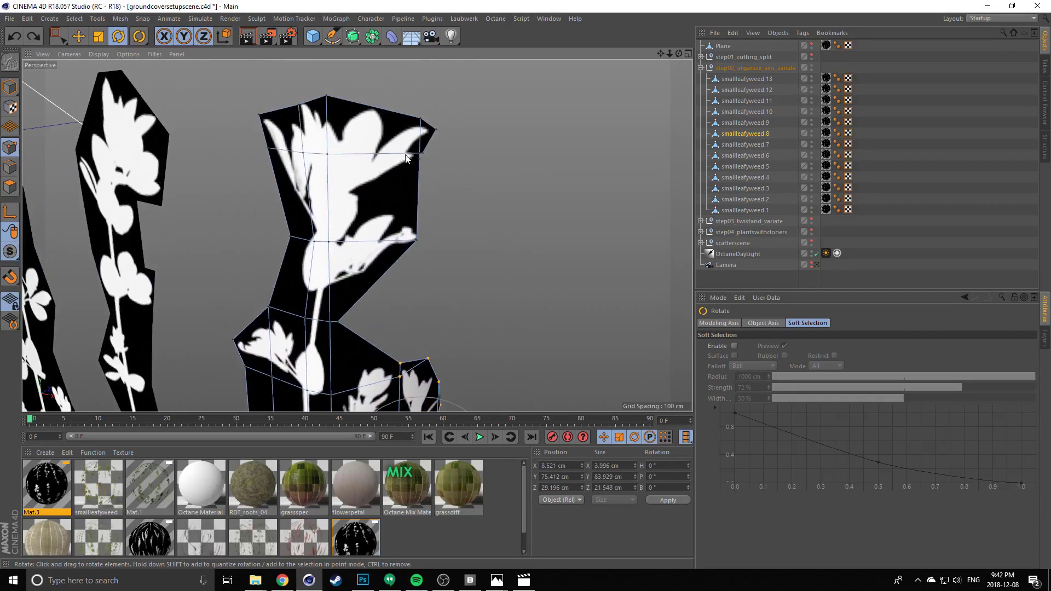
pyautogui.press('space')
pyautogui.moveTo(395, 102); pyautogui.dragTo(457, 284)
pyautogui.keyDown('alt'); pyautogui.moveTo(602, 177); pyautogui.dragTo(544, 196); pyautogui.keyUp('alt')
pyautogui.moveTo(497, 235); pyautogui.dragTo(499, 221)
pyautogui.moveTo(445, 125); pyautogui.dragTo(383, 215)
pyautogui.moveTo(485, 228)
pyautogui.mouseDown()
pyautogui.moveTo(497, 207)
pyautogui.moveTo(491, 216)
pyautogui.mouseUp()
# Select the outer points along the whole left side of the plant with Rectangle Selection
pyautogui.keyDown('alt'); pyautogui.moveTo(389, 236); pyautogui.dragTo(482, 186); pyautogui.keyUp('alt')
pyautogui.keyDown('alt'); pyautogui.moveTo(255, 169); pyautogui.dragTo(270, 140); pyautogui.keyUp('alt')
pyautogui.moveTo(272, 137); pyautogui.dragTo(315, 255)
pyautogui.scroll(-3, 226, 273)
pyautogui.keyDown('alt'); pyautogui.moveTo(225, 274); pyautogui.dragTo(288, 117, button='middle'); pyautogui.keyUp('alt')
pyautogui.keyDown('alt'); pyautogui.moveTo(288, 117); pyautogui.dragTo(264, 107); pyautogui.keyUp('alt')
pyautogui.keyDown('alt'); pyautogui.moveTo(265, 108); pyautogui.dragTo(300, 63, button='middle'); pyautogui.keyUp('alt')
pyautogui.scroll(3, 295, 233)
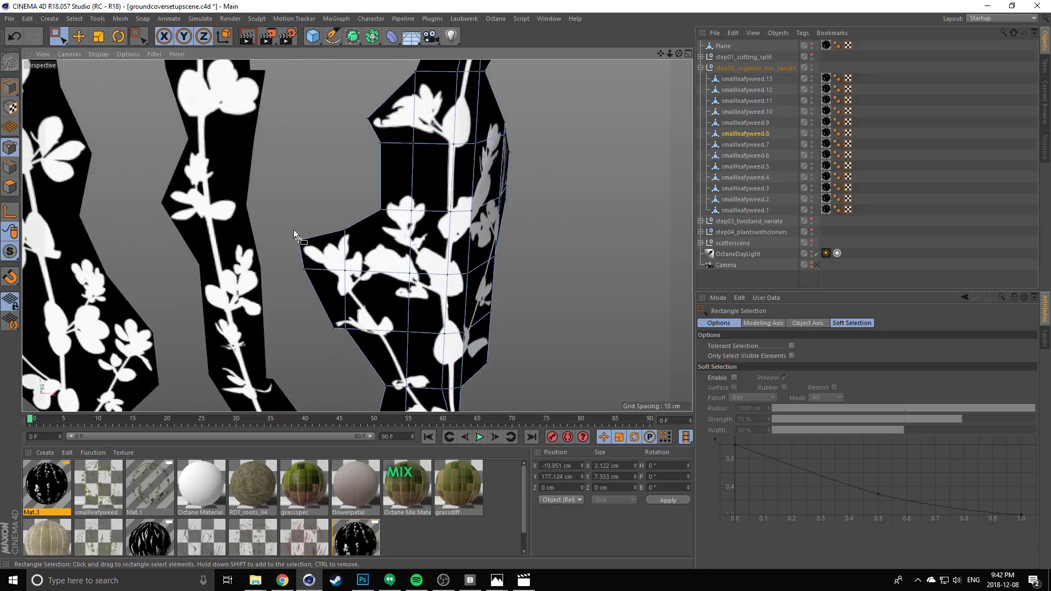
pyautogui.scroll(-3, 281, 117)
pyautogui.keyDown('alt'); pyautogui.moveTo(281, 118); pyautogui.dragTo(299, 132, button='middle'); pyautogui.keyUp('alt')
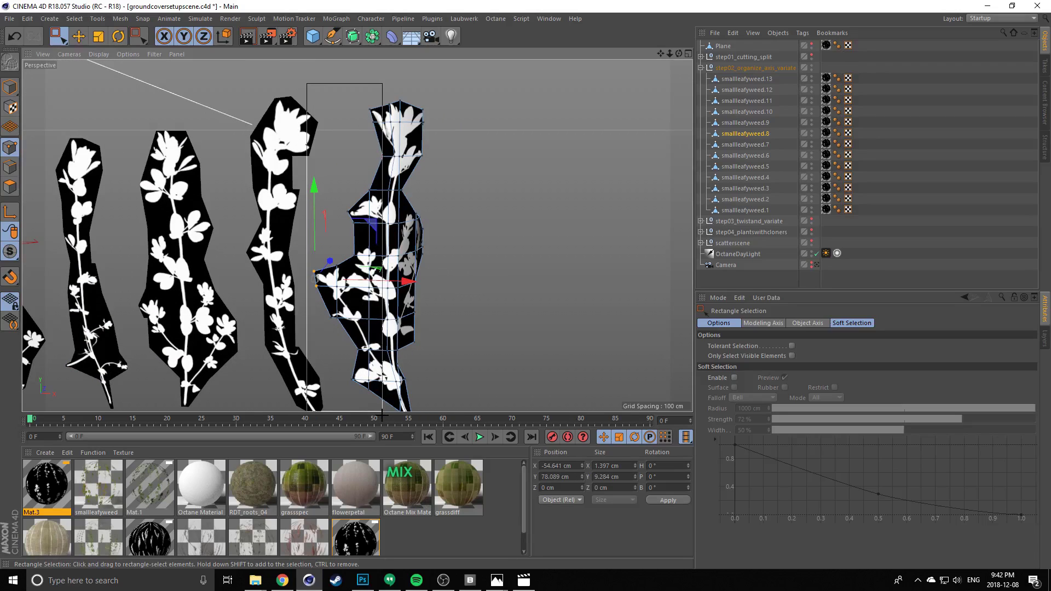
pyautogui.moveTo(387, 420); pyautogui.dragTo(385, 418)
# Move the selected left-side points along their depth axis to fold that half of the plant away from the stem
pyautogui.keyDown('alt'); pyautogui.moveTo(353, 282); pyautogui.dragTo(299, 273); pyautogui.keyUp('alt')
pyautogui.scroll(4, 338, 307)
pyautogui.press('r')
pyautogui.press('w')
pyautogui.keyDown('alt'); pyautogui.moveTo(330, 241); pyautogui.dragTo(320, 262); pyautogui.keyUp('alt')
pyautogui.press('e')
pyautogui.moveTo(396, 198); pyautogui.dragTo(404, 182)
pyautogui.keyDown('alt'); pyautogui.moveTo(351, 221); pyautogui.dragTo(350, 251); pyautogui.keyUp('alt')
pyautogui.moveTo(369, 167); pyautogui.dragTo(375, 168)
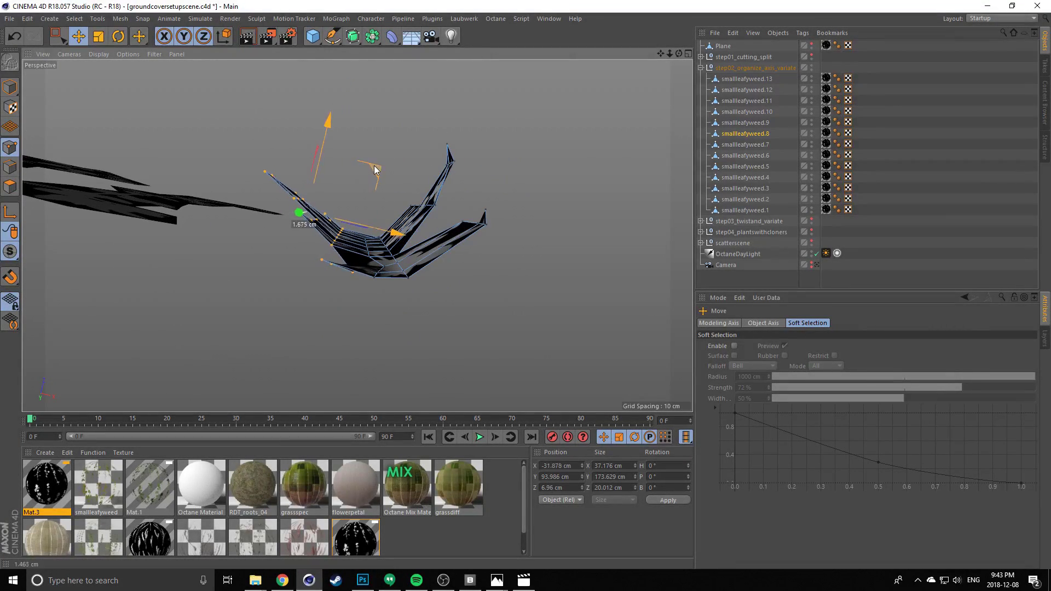
# Try moving the left-side points once more, and undo that last move
pyautogui.keyDown('alt'); pyautogui.moveTo(272, 320); pyautogui.dragTo(278, 225); pyautogui.keyUp('alt')
pyautogui.moveTo(358, 362); pyautogui.dragTo(363, 360)
pyautogui.hotkey('ctrl', 'z')
# Select the left edge point at the narrow neck below the top flower and move it along Z
pyautogui.keyDown('alt'); pyautogui.moveTo(324, 273); pyautogui.dragTo(323, 257); pyautogui.keyUp('alt')
pyautogui.keyDown('alt'); pyautogui.moveTo(318, 270); pyautogui.dragTo(327, 254, button='middle'); pyautogui.keyUp('alt')
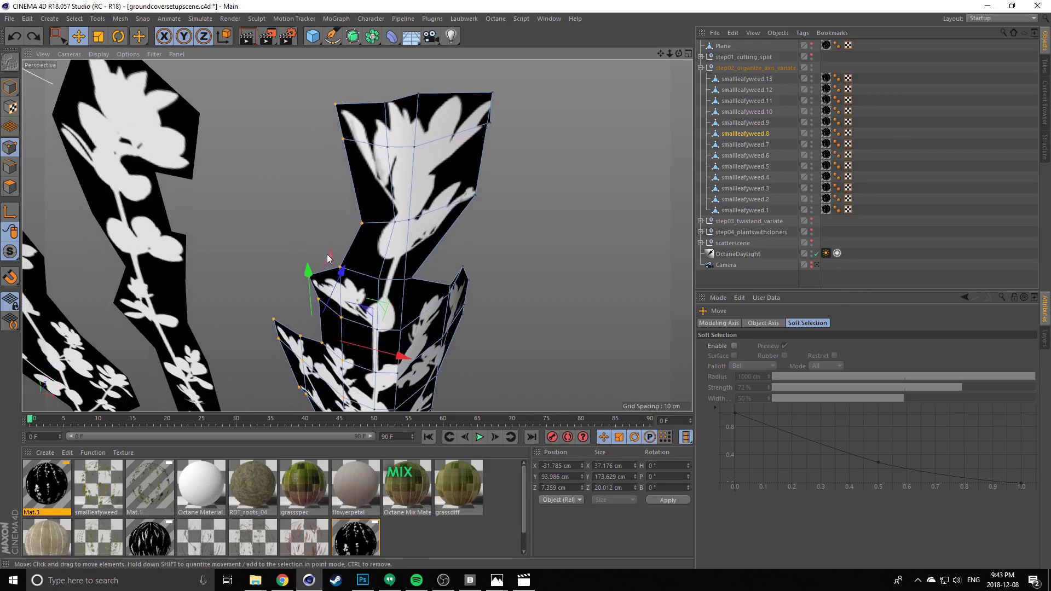
pyautogui.keyDown('alt'); pyautogui.moveTo(334, 198); pyautogui.dragTo(334, 204); pyautogui.keyUp('alt')
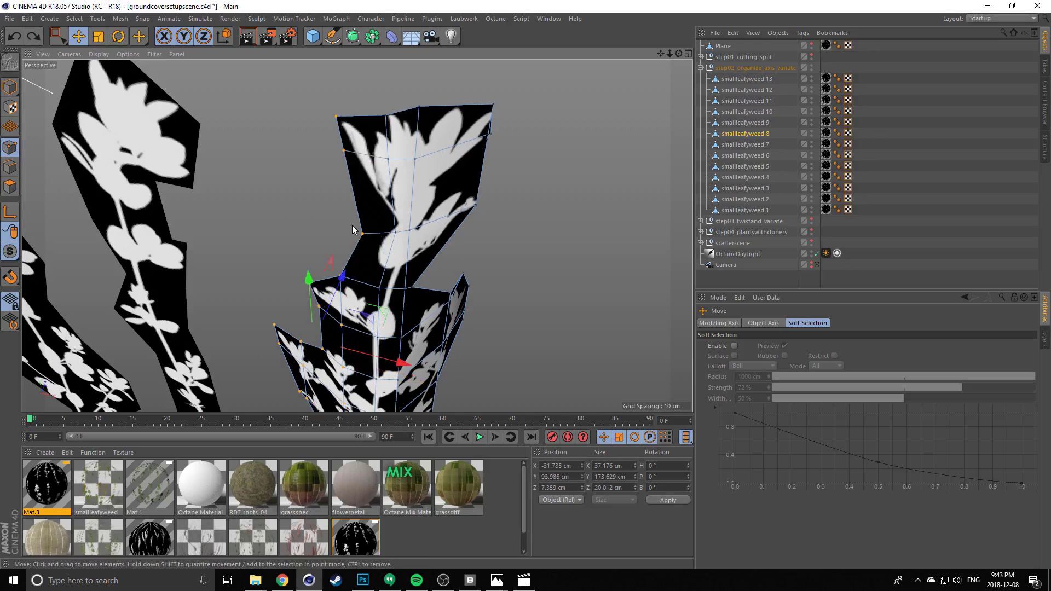
pyautogui.press('0')
pyautogui.moveTo(359, 242); pyautogui.dragTo(371, 240)
pyautogui.keyDown('alt'); pyautogui.moveTo(406, 148); pyautogui.dragTo(383, 108); pyautogui.keyUp('alt')
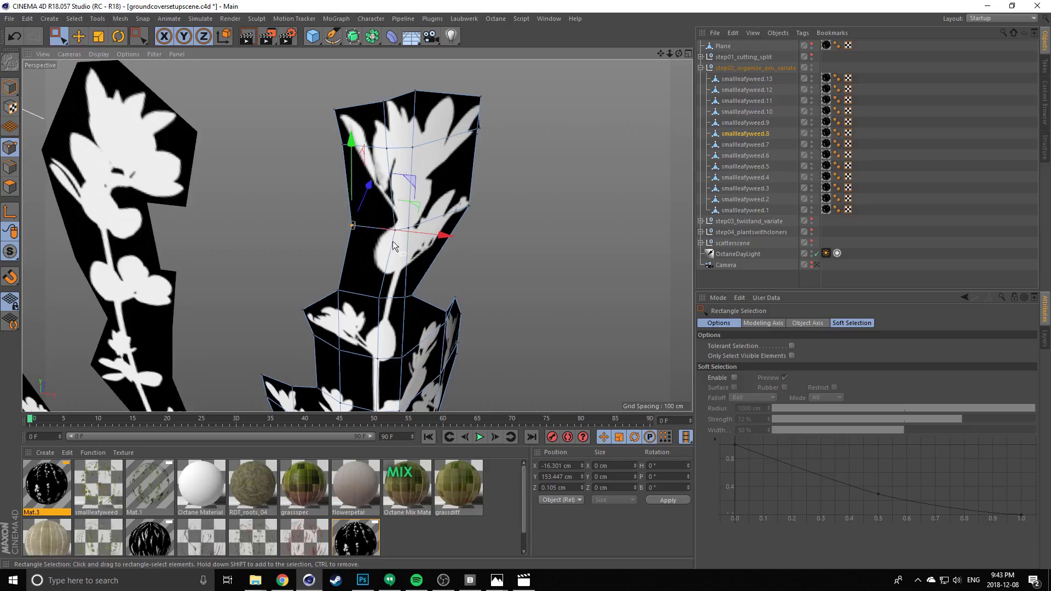
pyautogui.moveTo(412, 182); pyautogui.dragTo(419, 188)
# Try to move an outer point on the lower left leaves, and undo the move
pyautogui.keyDown('alt'); pyautogui.moveTo(334, 241); pyautogui.dragTo(286, 262); pyautogui.keyUp('alt')
pyautogui.keyDown('alt'); pyautogui.moveTo(286, 262); pyautogui.dragTo(382, 189, button='middle'); pyautogui.keyUp('alt')
pyautogui.keyDown('alt'); pyautogui.moveTo(365, 143); pyautogui.dragTo(262, 162); pyautogui.keyUp('alt')
pyautogui.moveTo(319, 326); pyautogui.dragTo(328, 331)
pyautogui.keyDown('alt'); pyautogui.moveTo(329, 332); pyautogui.dragTo(317, 273); pyautogui.keyUp('alt')
pyautogui.moveTo(336, 197); pyautogui.dragTo(341, 193)
pyautogui.keyDown('alt'); pyautogui.moveTo(314, 264); pyautogui.dragTo(330, 207); pyautogui.keyUp('alt')
pyautogui.hotkey('ctrl', 'z')
# Select the left outer point near the base of the plant and move it along Z
pyautogui.moveTo(357, 348); pyautogui.dragTo(357, 348)
pyautogui.keyDown('alt'); pyautogui.moveTo(358, 347); pyautogui.dragTo(310, 384); pyautogui.keyUp('alt')
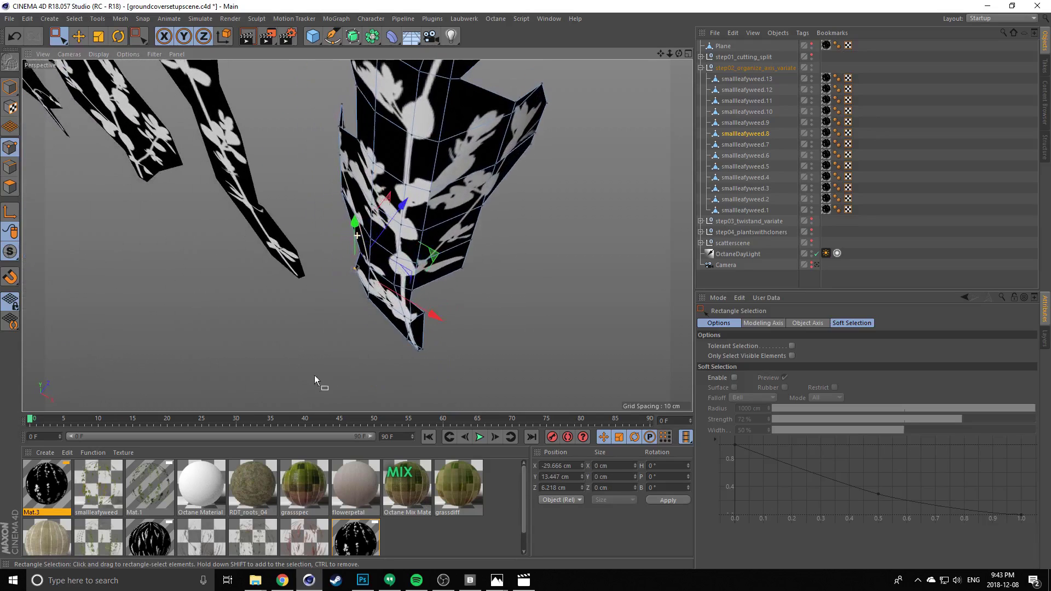
pyautogui.moveTo(430, 254); pyautogui.dragTo(439, 250)
# Select the stem points at the middle of the plant and move them along Z to about -3.7 cm
pyautogui.keyDown('alt'); pyautogui.moveTo(305, 307); pyautogui.dragTo(375, 301); pyautogui.keyUp('alt')
pyautogui.keyDown('alt'); pyautogui.moveTo(376, 234); pyautogui.dragTo(450, 187); pyautogui.keyUp('alt')
pyautogui.keyDown('ctrl'); pyautogui.moveTo(352, 282); pyautogui.dragTo(377, 307); pyautogui.keyUp('ctrl')
pyautogui.keyDown('alt'); pyautogui.moveTo(402, 140); pyautogui.dragTo(399, 169, button='middle'); pyautogui.keyUp('alt')
pyautogui.keyDown('ctrl'); pyautogui.moveTo(389, 116); pyautogui.dragTo(390, 117); pyautogui.keyUp('ctrl')
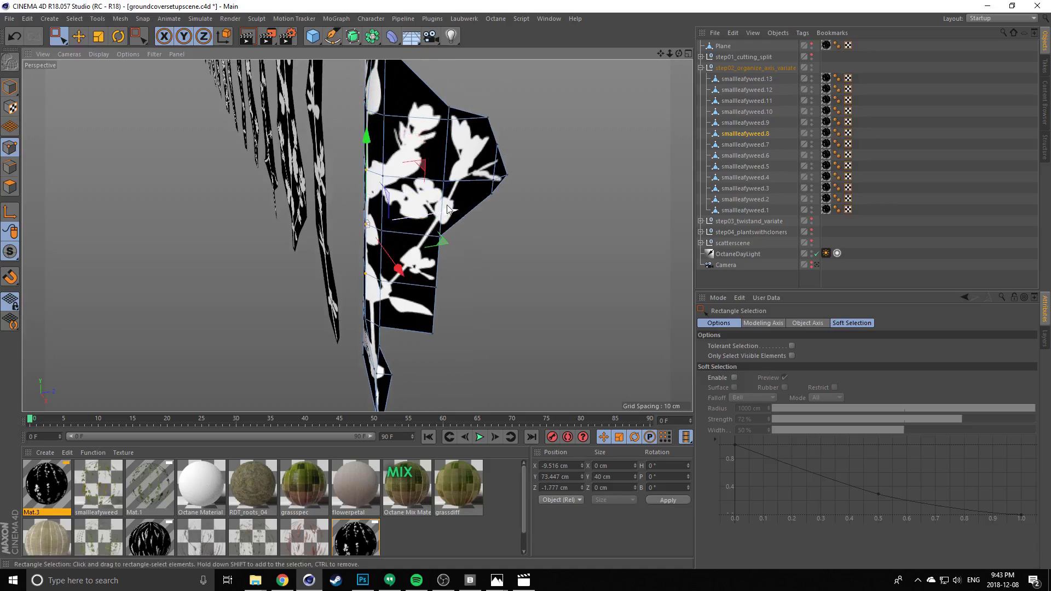
pyautogui.moveTo(448, 209); pyautogui.dragTo(442, 209)
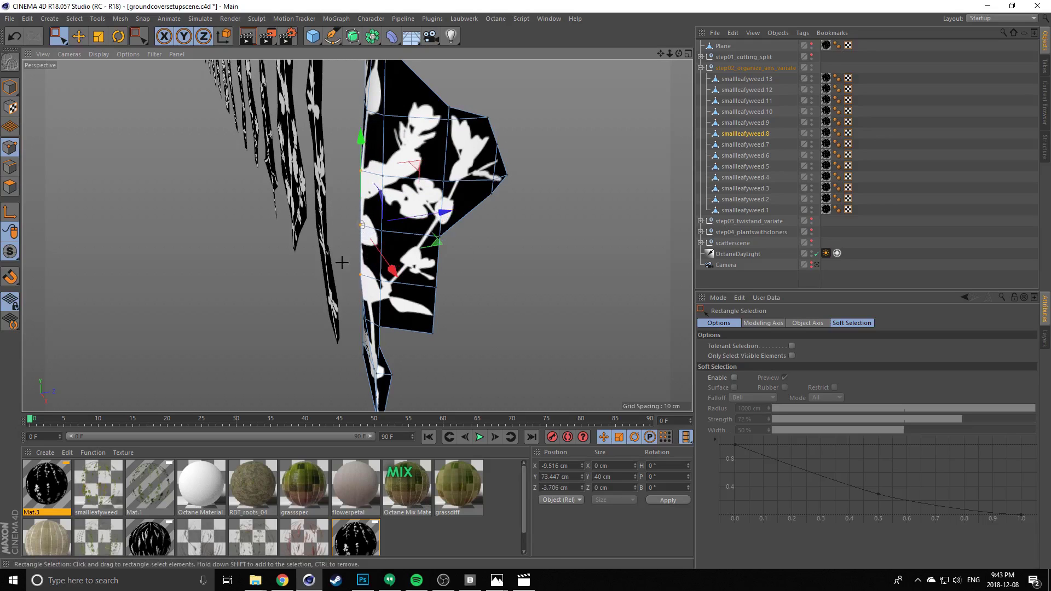
# Push the selected mid-stem points further along Z to about -4.45 cm
pyautogui.keyDown('alt'); pyautogui.moveTo(318, 153); pyautogui.dragTo(543, 114); pyautogui.keyUp('alt')
pyautogui.keyDown('alt'); pyautogui.moveTo(415, 113); pyautogui.dragTo(408, 140, button='middle'); pyautogui.keyUp('alt')
pyautogui.keyDown('alt'); pyautogui.moveTo(408, 140); pyautogui.dragTo(132, 165); pyautogui.keyUp('alt')
pyautogui.keyDown('ctrl'); pyautogui.moveTo(422, 173); pyautogui.dragTo(428, 180); pyautogui.keyUp('ctrl')
pyautogui.keyDown('alt'); pyautogui.moveTo(484, 216); pyautogui.dragTo(457, 206); pyautogui.keyUp('alt')
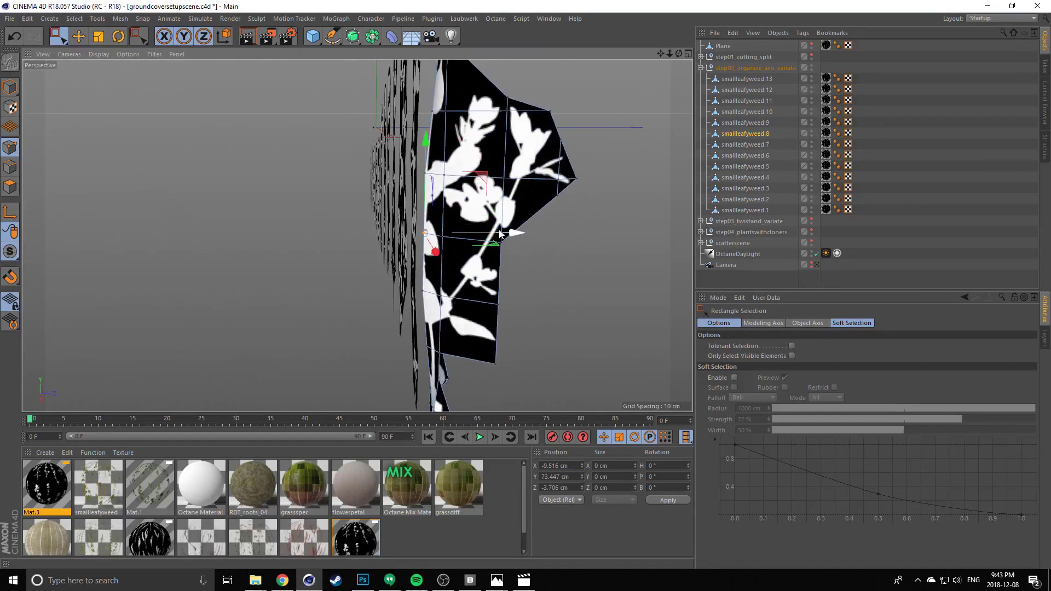
pyautogui.moveTo(510, 234); pyautogui.dragTo(508, 233)
pyautogui.keyDown('alt'); pyautogui.moveTo(446, 208); pyautogui.dragTo(514, 172); pyautogui.keyUp('alt')
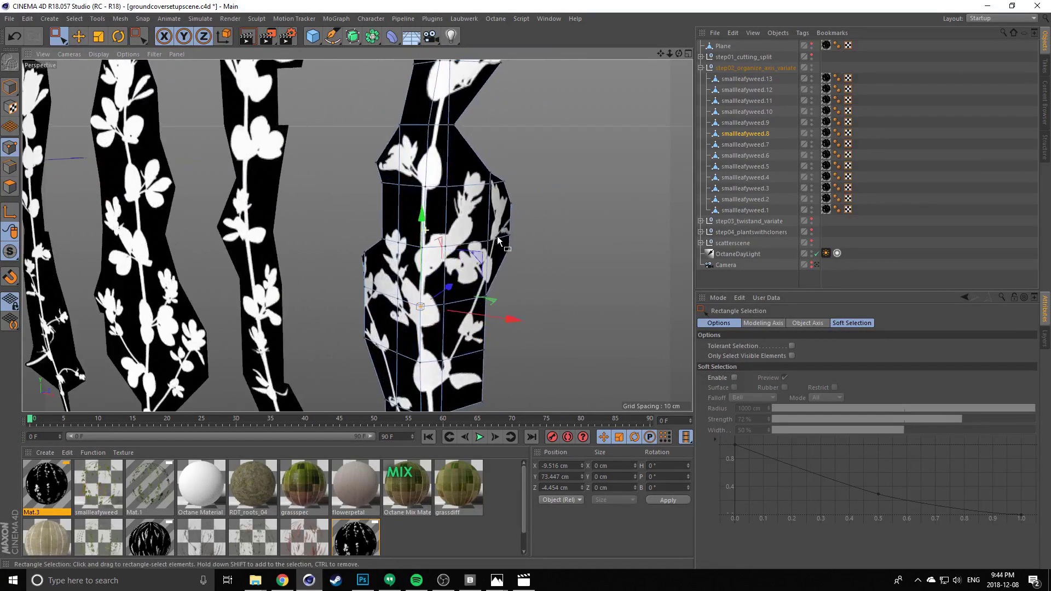
# Select another group of points on the plant mesh, then rotate and move them to vary its bend
pyautogui.scroll(-3, 442, 153)
pyautogui.keyDown('alt'); pyautogui.moveTo(436, 154); pyautogui.dragTo(472, 220); pyautogui.keyUp('alt')
pyautogui.scroll(5, 341, 303)
pyautogui.keyDown('alt'); pyautogui.moveTo(340, 303); pyautogui.dragTo(298, 268); pyautogui.keyUp('alt')
pyautogui.moveTo(304, 264); pyautogui.dragTo(363, 336)
pyautogui.press('r')
pyautogui.moveTo(301, 323); pyautogui.dragTo(300, 349)
pyautogui.press('e')
pyautogui.keyDown('alt'); pyautogui.moveTo(331, 313); pyautogui.dragTo(466, 331); pyautogui.keyUp('alt')
pyautogui.moveTo(307, 230); pyautogui.dragTo(284, 321)
pyautogui.press('r')
pyautogui.click(285, 320)
# Select the topmost points of the plant with Rectangle Selection and enable soft selection
pyautogui.scroll(-3, 286, 311)
pyautogui.keyDown('alt'); pyautogui.moveTo(286, 310); pyautogui.dragTo(272, 284, button='middle'); pyautogui.keyUp('alt')
pyautogui.keyDown('alt'); pyautogui.moveTo(272, 284); pyautogui.dragTo(382, 222); pyautogui.keyUp('alt')
pyautogui.scroll(-4, 282, 280)
pyautogui.keyDown('alt'); pyautogui.moveTo(222, 199); pyautogui.dragTo(277, 181, button='middle'); pyautogui.keyUp('alt')
pyautogui.keyDown('alt'); pyautogui.moveTo(277, 180); pyautogui.dragTo(376, 205); pyautogui.keyUp('alt')
pyautogui.keyDown('alt'); pyautogui.moveTo(433, 143); pyautogui.dragTo(192, 99); pyautogui.keyUp('alt')
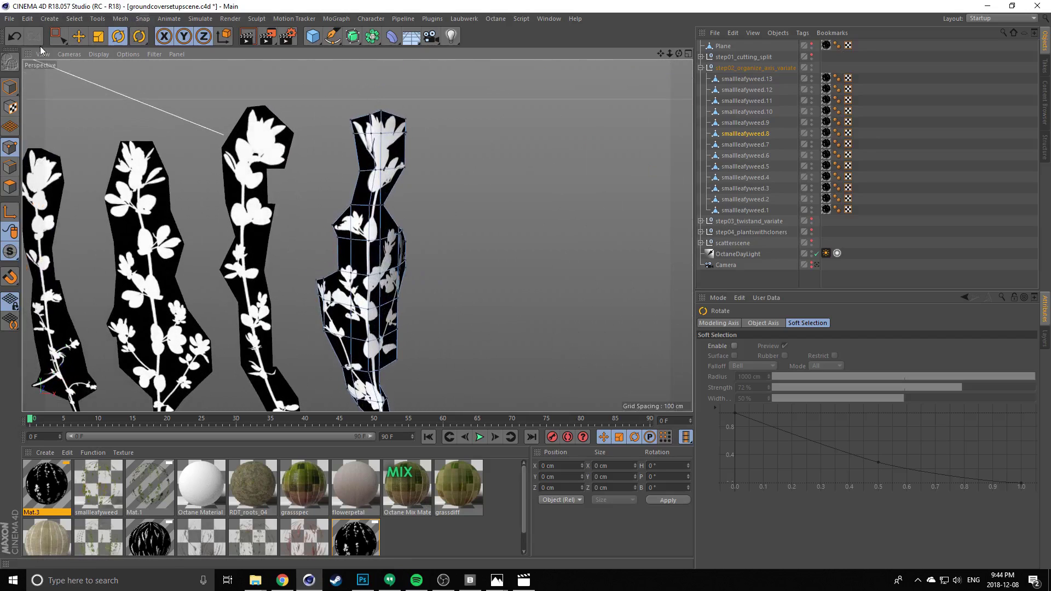
pyautogui.click(55, 38)
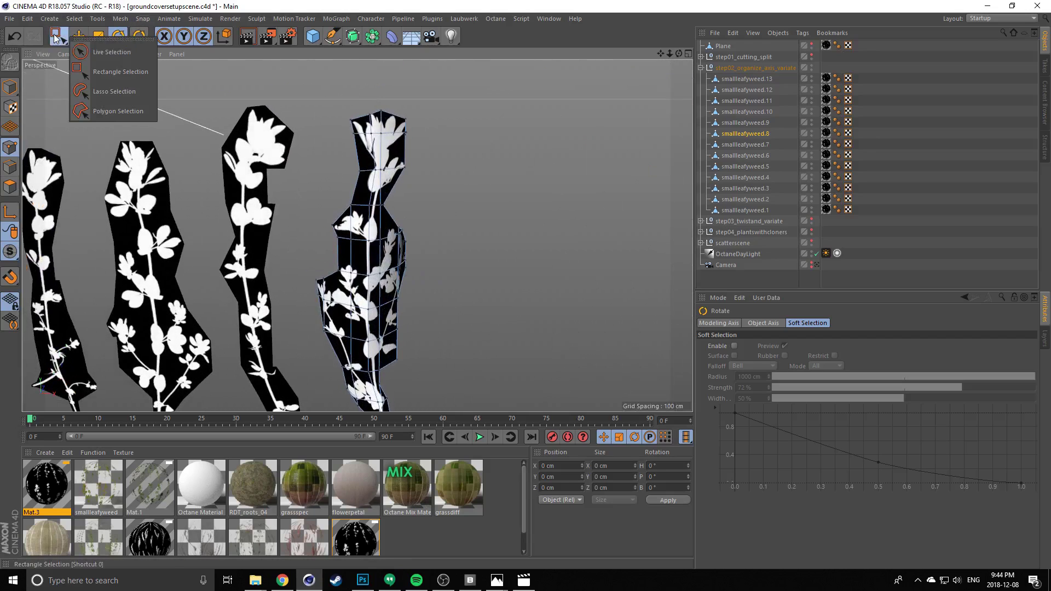
pyautogui.click(91, 71)
pyautogui.keyDown('alt'); pyautogui.moveTo(359, 116); pyautogui.dragTo(332, 103); pyautogui.keyUp('alt')
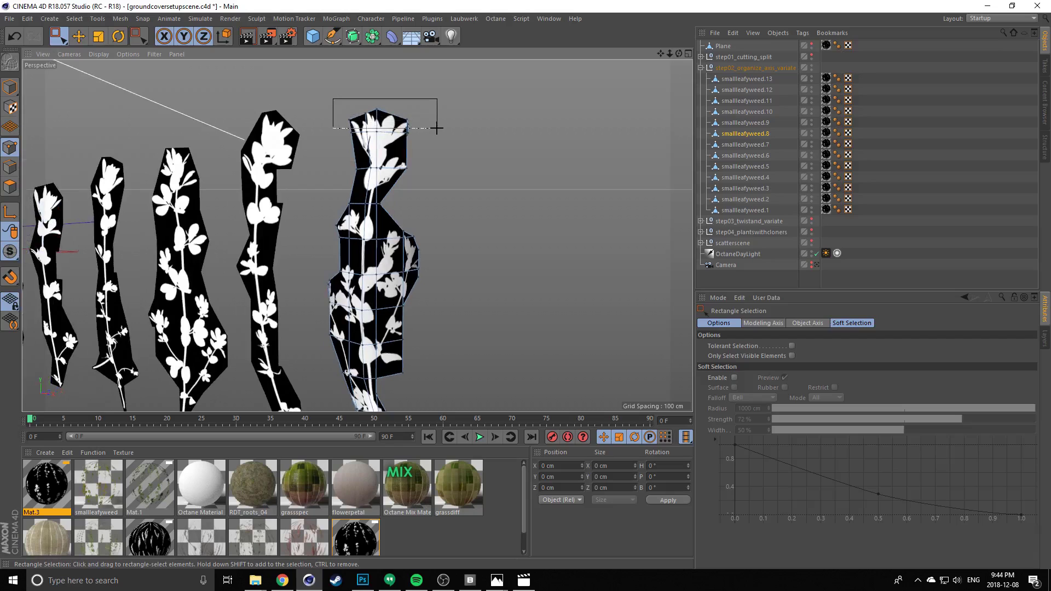
pyautogui.scroll(3, 404, 118)
pyautogui.keyDown('alt'); pyautogui.moveTo(404, 118); pyautogui.dragTo(388, 127); pyautogui.keyUp('alt')
pyautogui.keyDown('alt'); pyautogui.moveTo(345, 170); pyautogui.dragTo(395, 171); pyautogui.keyUp('alt')
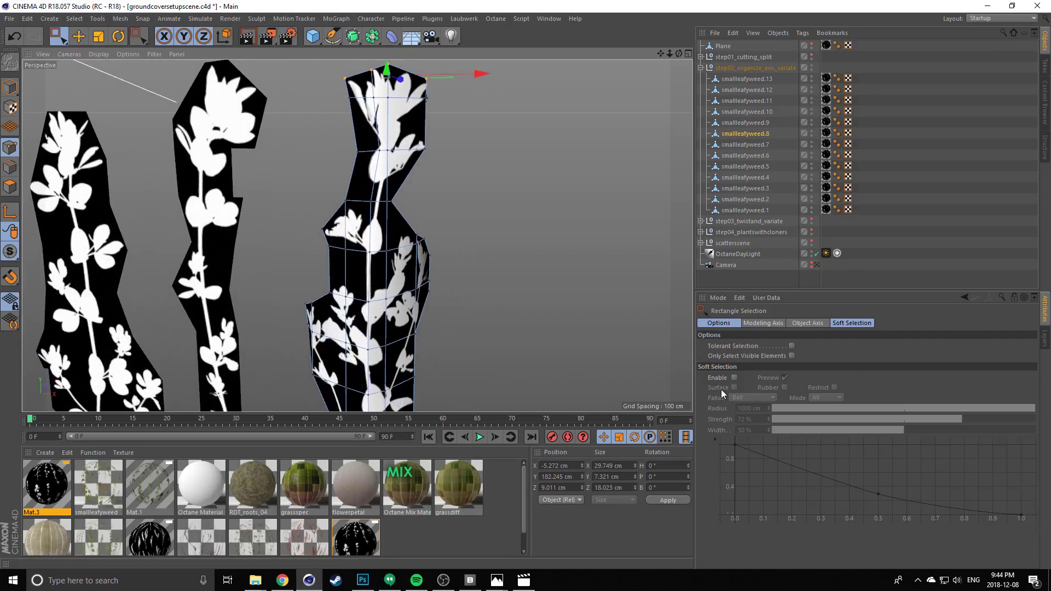
pyautogui.click(734, 378)
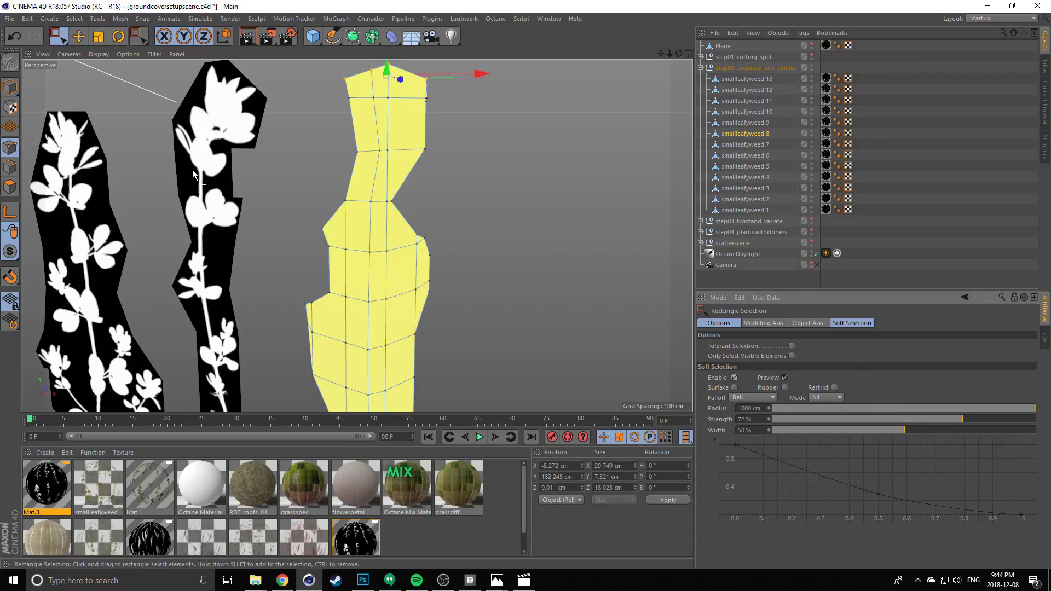
pyautogui.click(80, 36)
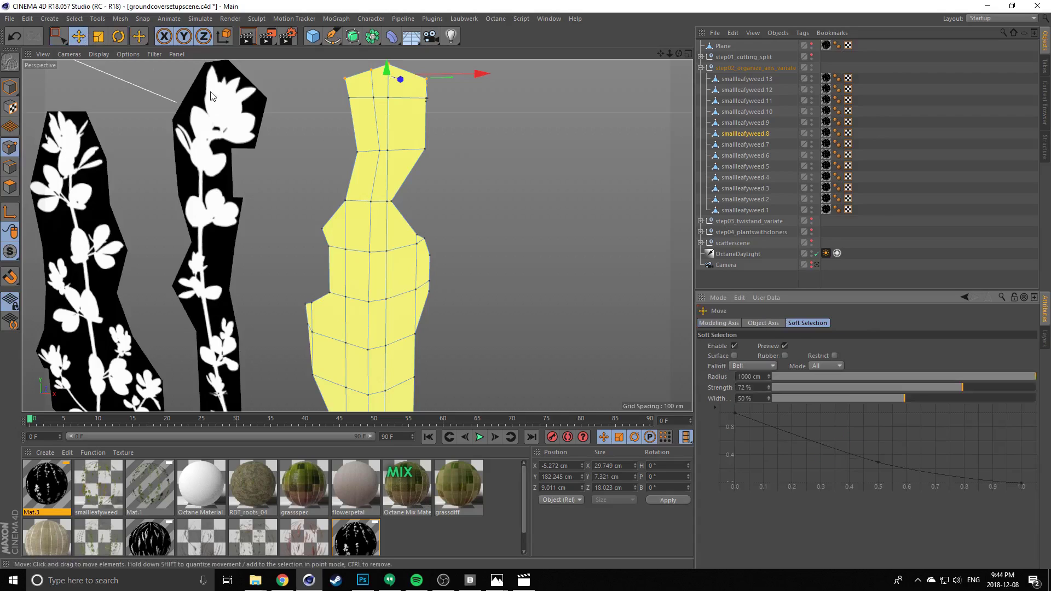
pyautogui.click(13, 88)
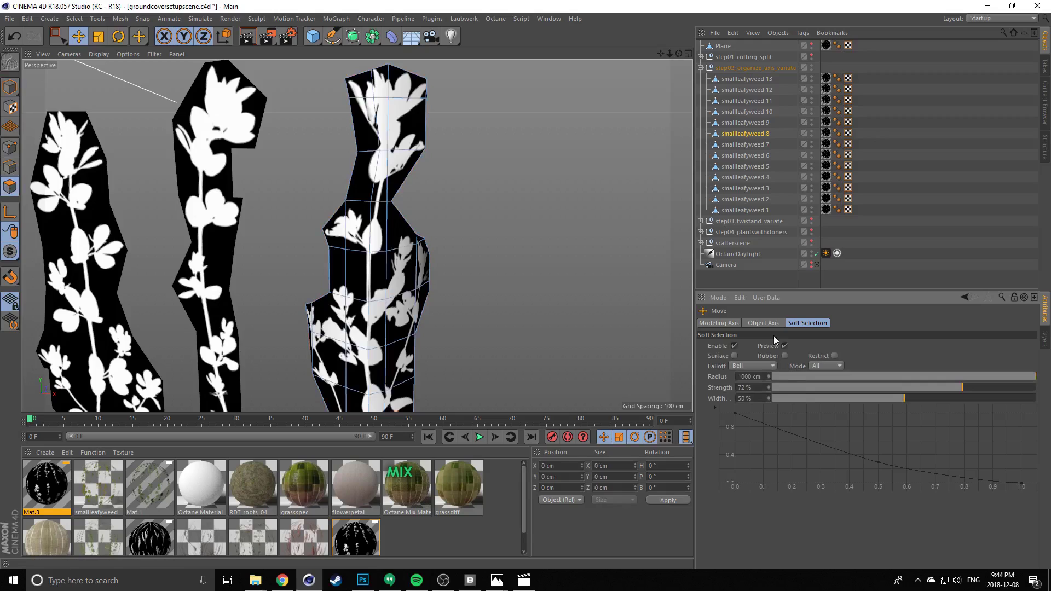
pyautogui.click(59, 36)
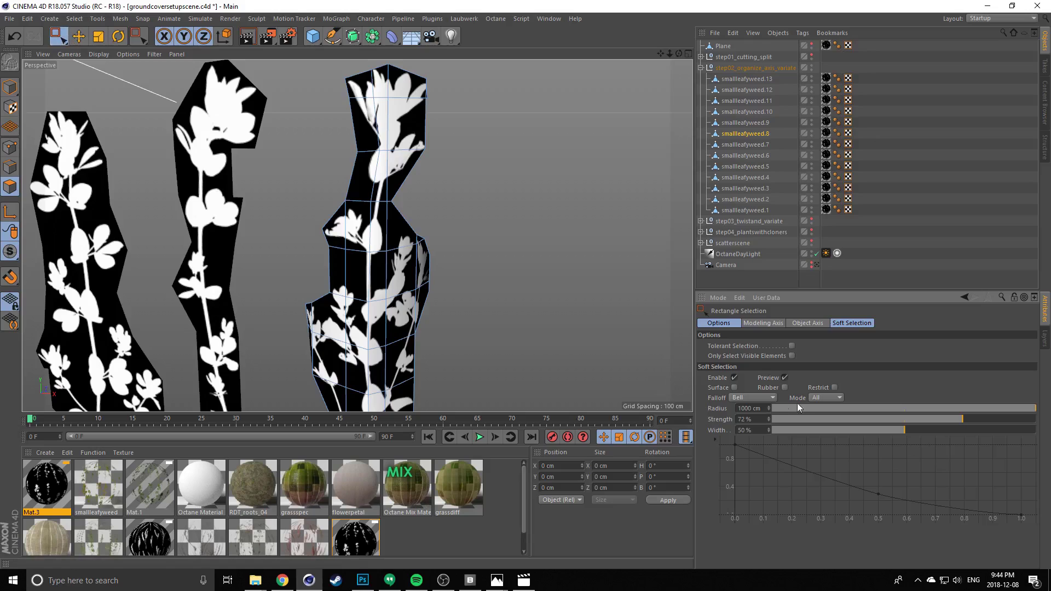
pyautogui.scroll(-3, 419, 214)
pyautogui.keyDown('alt'); pyautogui.moveTo(412, 221); pyautogui.dragTo(420, 201, button='middle'); pyautogui.keyUp('alt')
pyautogui.keyDown('alt'); pyautogui.moveTo(419, 201); pyautogui.dragTo(399, 191); pyautogui.keyUp('alt')
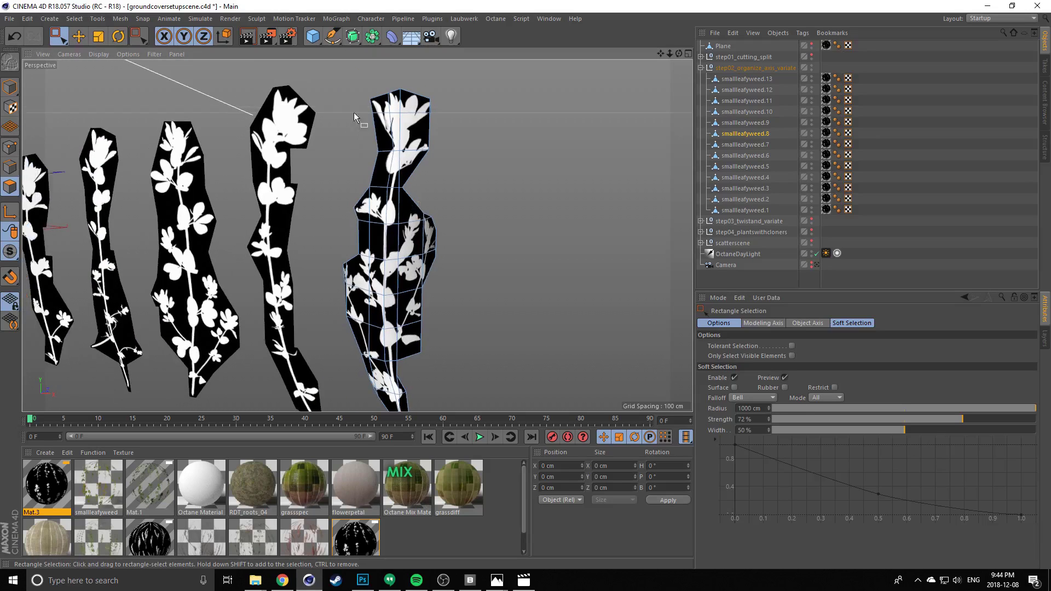
pyautogui.click(11, 144)
# Reduce the soft selection radius to 152 cm so the influence fades toward the stem base
pyautogui.keyDown('alt'); pyautogui.moveTo(347, 77); pyautogui.dragTo(345, 93, button='middle'); pyautogui.keyUp('alt')
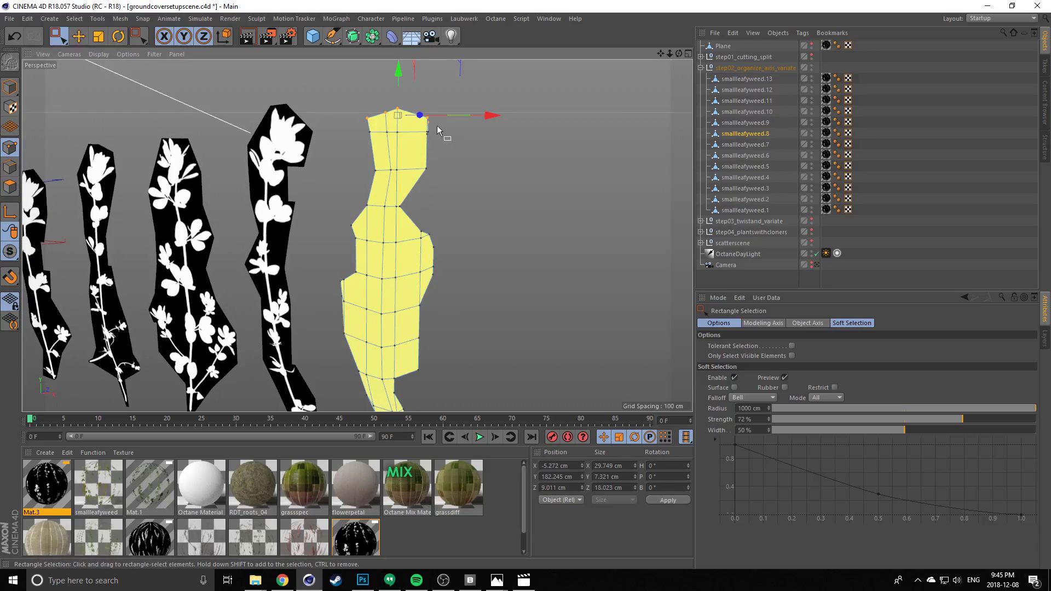
pyautogui.keyDown('alt'); pyautogui.moveTo(382, 198); pyautogui.dragTo(408, 118, button='middle'); pyautogui.keyUp('alt')
pyautogui.scroll(-2, 414, 109)
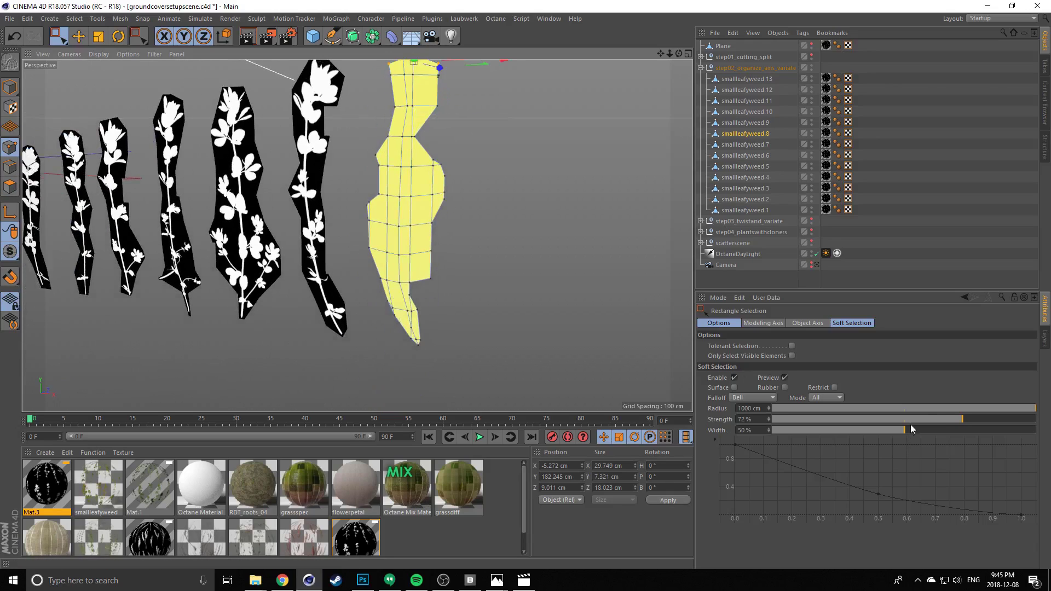
pyautogui.moveTo(923, 410); pyautogui.dragTo(854, 410)
pyautogui.keyDown('alt'); pyautogui.moveTo(453, 222); pyautogui.dragTo(445, 277, button='middle'); pyautogui.keyUp('alt')
pyautogui.moveTo(795, 410); pyautogui.dragTo(813, 412)
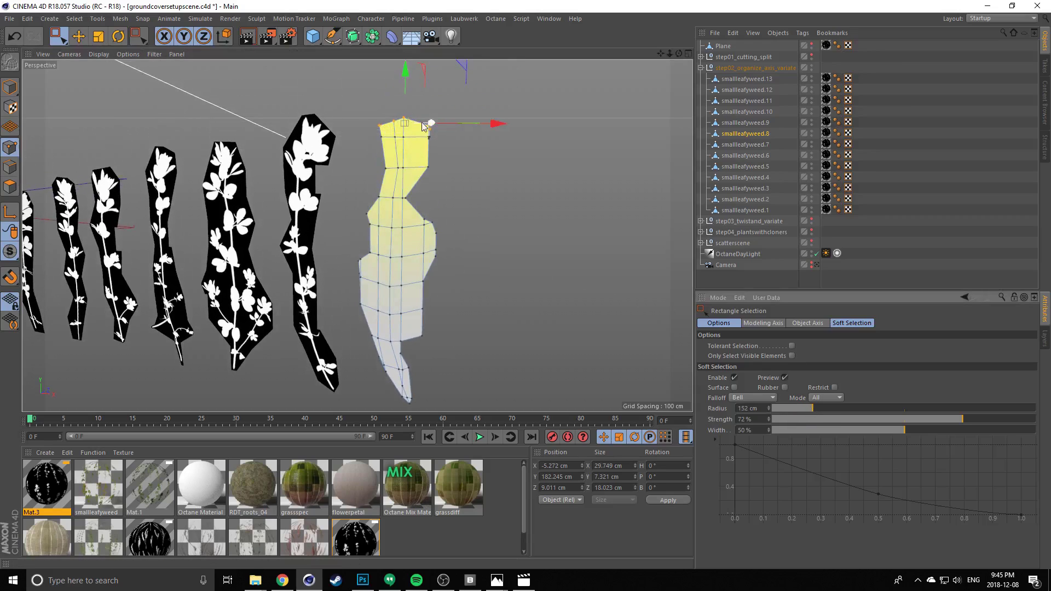
# Try twisting the plant's top about the vertical axis with soft selection, and undo the rotation
pyautogui.press('r')
pyautogui.keyDown('alt'); pyautogui.moveTo(366, 134); pyautogui.dragTo(531, 125); pyautogui.keyUp('alt')
pyautogui.keyDown('alt'); pyautogui.moveTo(484, 197); pyautogui.dragTo(436, 145); pyautogui.keyUp('alt')
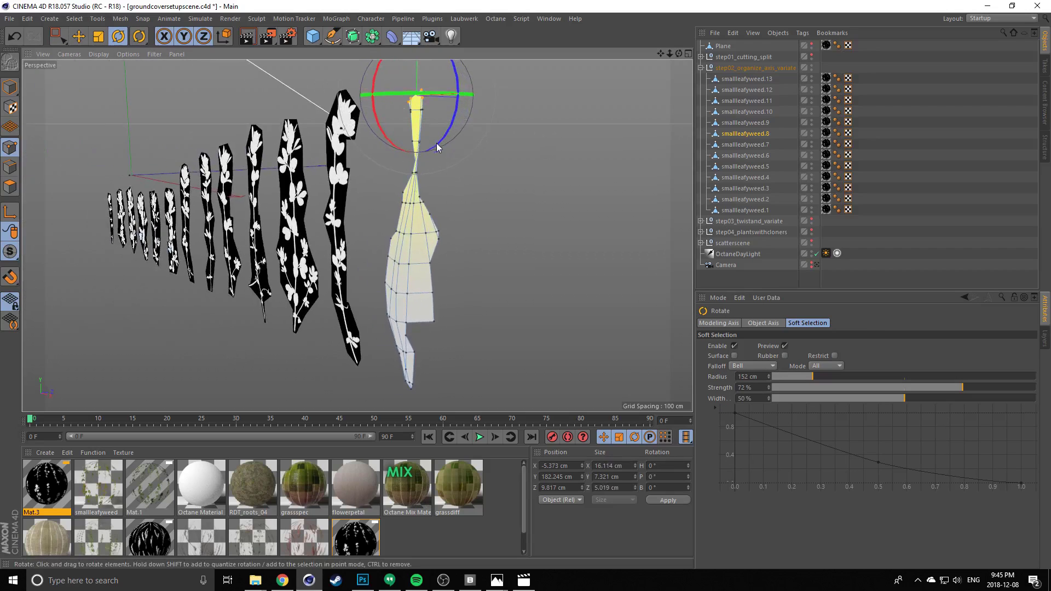
pyautogui.keyDown('alt'); pyautogui.moveTo(388, 365); pyautogui.dragTo(391, 332); pyautogui.keyUp('alt')
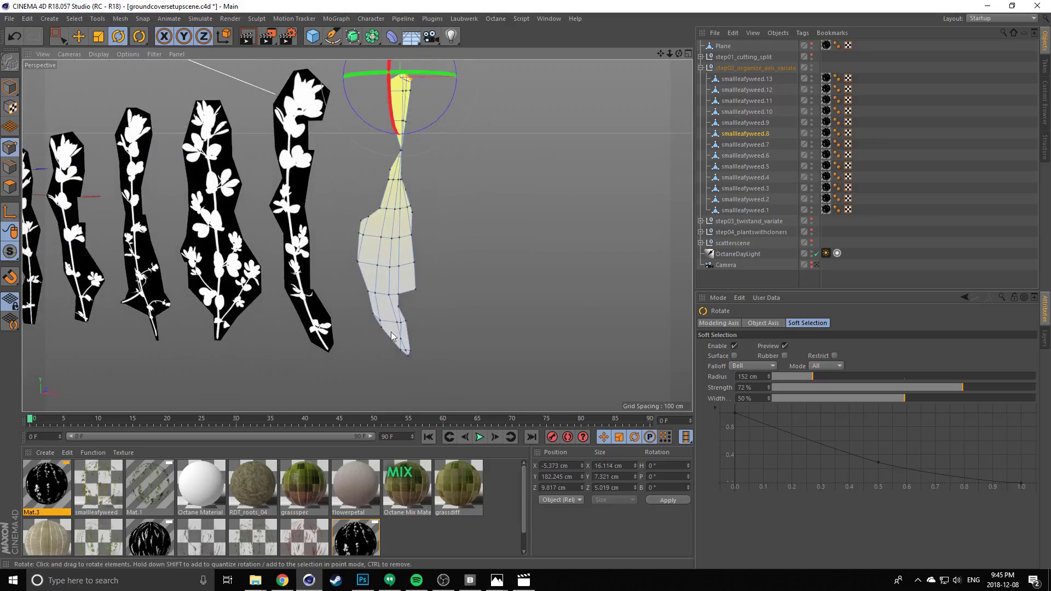
pyautogui.keyDown('alt'); pyautogui.moveTo(476, 101); pyautogui.dragTo(478, 159); pyautogui.keyUp('alt')
pyautogui.hotkey('ctrl', 'z')
# Increase the soft selection radius to 247 cm, try twisting the plant's top about the vertical axis, and undo the rotations
pyautogui.keyDown('alt'); pyautogui.moveTo(378, 202); pyautogui.dragTo(454, 159); pyautogui.keyUp('alt')
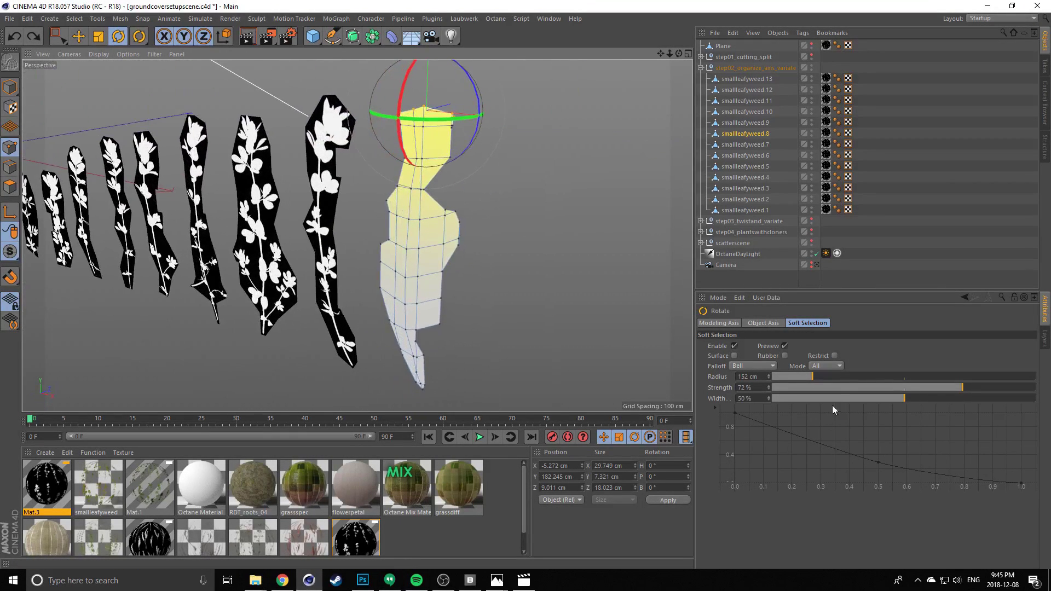
pyautogui.click(831, 377)
pyautogui.moveTo(423, 122); pyautogui.dragTo(514, 175)
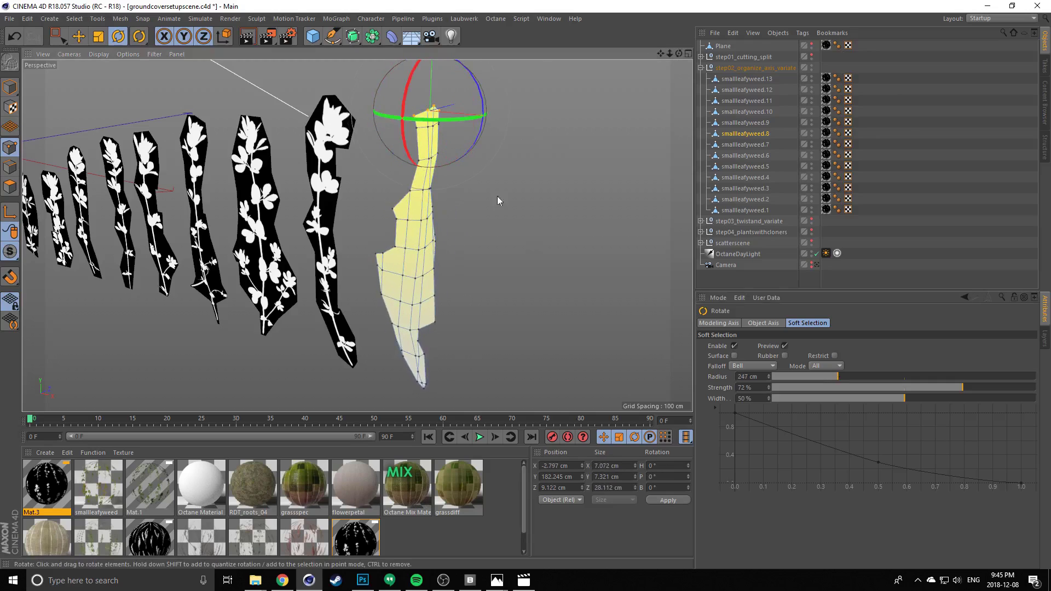
pyautogui.moveTo(421, 119); pyautogui.dragTo(446, 140)
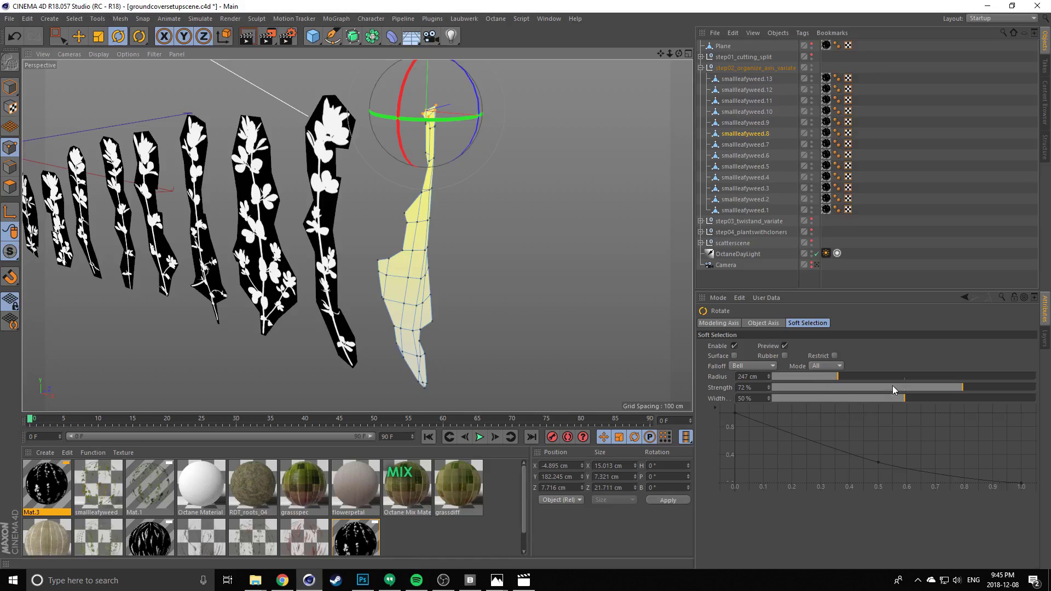
pyautogui.hotkey('ctrl', 'z')
pyautogui.hotkey('ctrl', 'z')
# Set the soft selection radius to 199 cm and rotate the top points to twist the plant
pyautogui.keyDown('alt'); pyautogui.moveTo(519, 268); pyautogui.dragTo(517, 295); pyautogui.keyUp('alt')
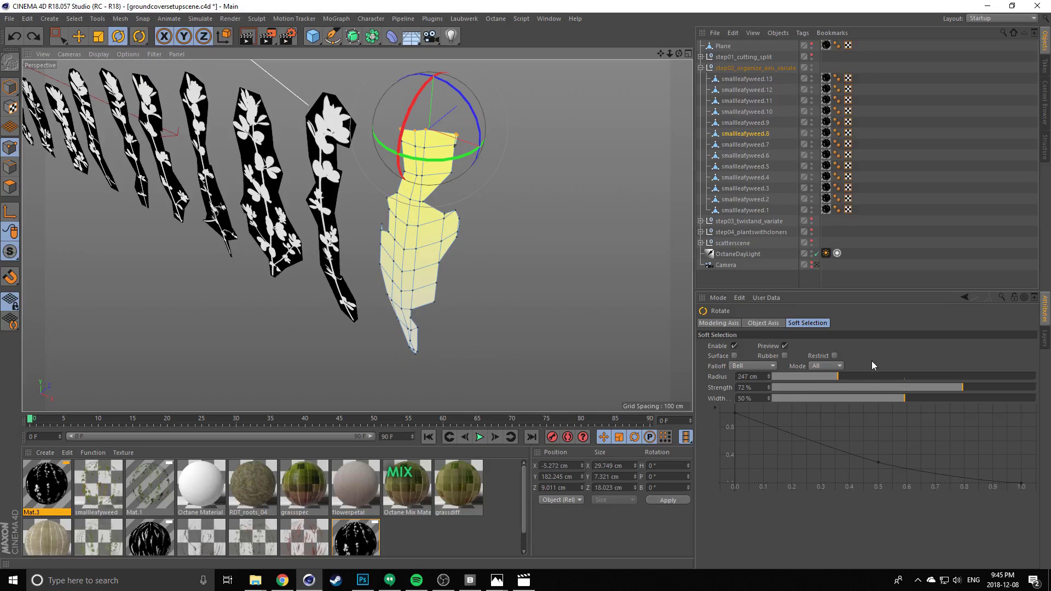
pyautogui.click(831, 376)
pyautogui.keyDown('alt'); pyautogui.moveTo(328, 252); pyautogui.dragTo(395, 213); pyautogui.keyUp('alt')
pyautogui.moveTo(422, 128); pyautogui.dragTo(389, 122)
pyautogui.keyDown('alt'); pyautogui.moveTo(391, 123); pyautogui.dragTo(327, 159); pyautogui.keyUp('alt')
# Switch to the world coordinate system and move the soft-selected top along Z to about -31 cm to bend the stem
pyautogui.scroll(-3, 364, 160)
pyautogui.press('w')
pyautogui.press('w')
pyautogui.press('e')
pyautogui.moveTo(423, 74); pyautogui.dragTo(360, 92)
pyautogui.scroll(2, 339, 152)
pyautogui.keyDown('alt'); pyautogui.moveTo(340, 152); pyautogui.dragTo(298, 159); pyautogui.keyUp('alt')
# Move the soft-selected top sideways along X to about 8.9 cm
pyautogui.press('r')
pyautogui.keyDown('alt'); pyautogui.moveTo(317, 164); pyautogui.dragTo(342, 306); pyautogui.keyUp('alt')
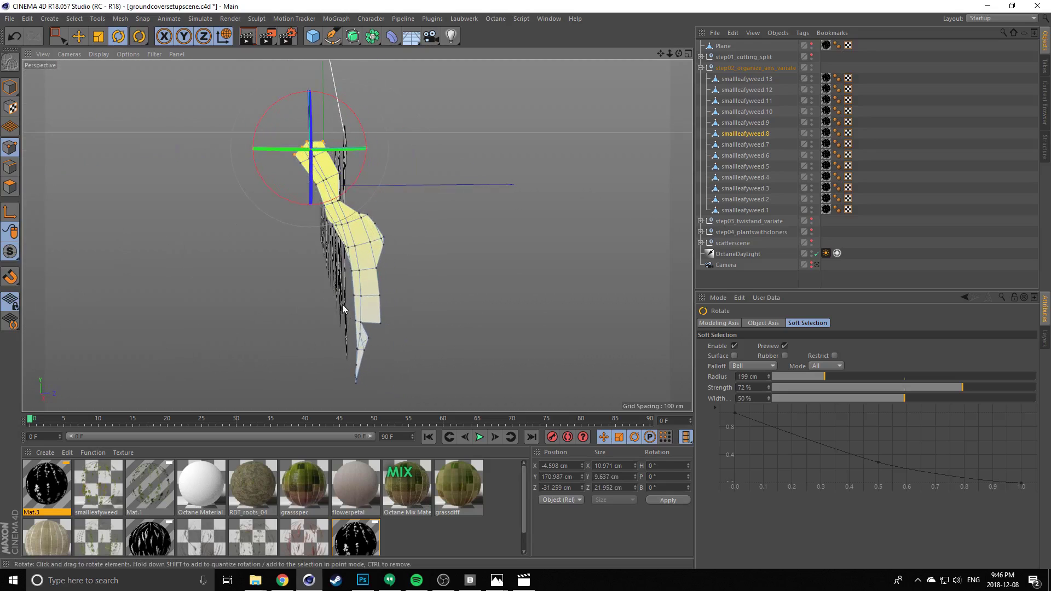
pyautogui.keyDown('alt'); pyautogui.moveTo(325, 148); pyautogui.dragTo(172, 183); pyautogui.keyUp('alt')
pyautogui.keyDown('alt'); pyautogui.moveTo(172, 183); pyautogui.dragTo(331, 178, button='middle'); pyautogui.keyUp('alt')
pyautogui.keyDown('alt'); pyautogui.moveTo(332, 177); pyautogui.dragTo(314, 160); pyautogui.keyUp('alt')
pyautogui.keyDown('alt'); pyautogui.moveTo(314, 160); pyautogui.dragTo(393, 210, button='middle'); pyautogui.keyUp('alt')
pyautogui.keyDown('alt'); pyautogui.moveTo(393, 210); pyautogui.dragTo(321, 176, button='right'); pyautogui.keyUp('alt')
pyautogui.press('e')
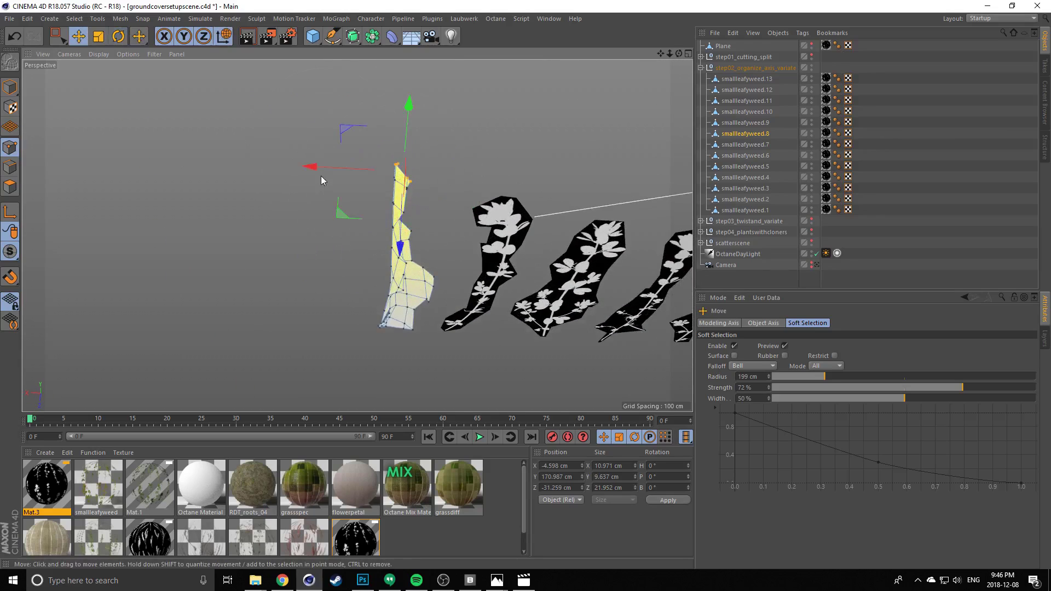
pyautogui.moveTo(307, 163); pyautogui.dragTo(288, 164)
# Rotate the soft-selected top points to tilt the flower on the bent stem
pyautogui.press('r')
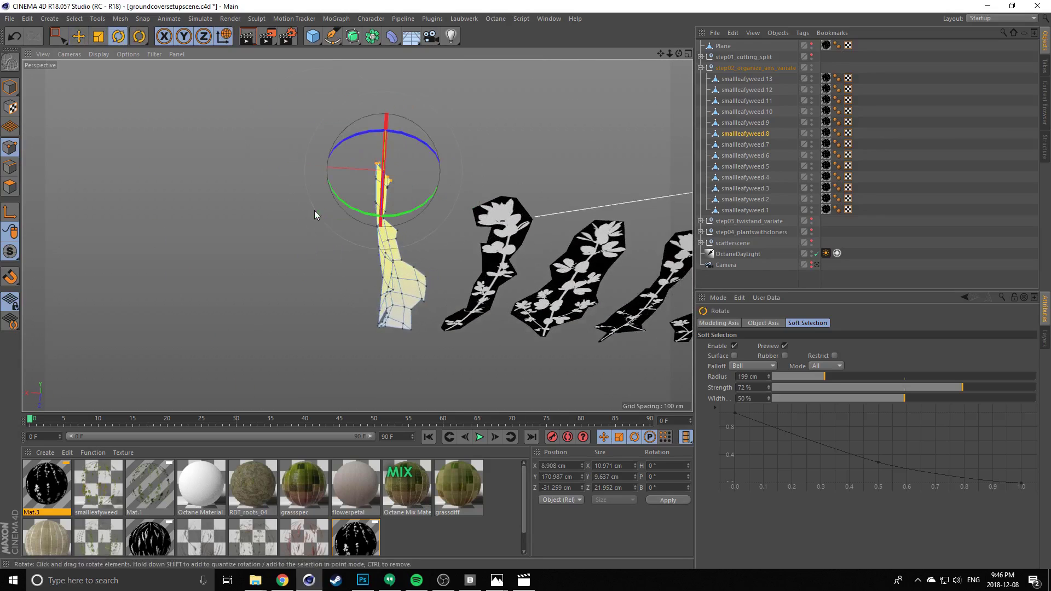
pyautogui.moveTo(430, 163); pyautogui.dragTo(411, 150)
pyautogui.keyDown('alt'); pyautogui.moveTo(405, 150); pyautogui.dragTo(618, 116); pyautogui.keyUp('alt')
pyautogui.keyDown('alt'); pyautogui.moveTo(321, 204); pyautogui.dragTo(350, 180, button='middle'); pyautogui.keyUp('alt')
pyautogui.click(539, 244)
pyautogui.moveTo(376, 241)
pyautogui.keyDown('alt'); pyautogui.mouseDown()
pyautogui.moveTo(130, 229)
pyautogui.moveTo(361, 238)
pyautogui.mouseUp(); pyautogui.keyUp('alt')
# Return to object editing, select the neighbouring plant smallleafyweed.9, and switch to editing its points
pyautogui.click(11, 86)
pyautogui.click(479, 185)
pyautogui.keyDown('alt'); pyautogui.moveTo(479, 185); pyautogui.dragTo(383, 214); pyautogui.keyUp('alt')
pyautogui.keyDown('alt'); pyautogui.moveTo(383, 214); pyautogui.dragTo(432, 211, button='right'); pyautogui.keyUp('alt')
pyautogui.keyDown('alt'); pyautogui.moveTo(378, 210); pyautogui.dragTo(437, 206, button='middle'); pyautogui.keyUp('alt')
pyautogui.keyDown('alt'); pyautogui.moveTo(383, 202); pyautogui.dragTo(402, 199, button='right'); pyautogui.keyUp('alt')
pyautogui.click(360, 158)
pyautogui.keyDown('alt'); pyautogui.moveTo(359, 159); pyautogui.dragTo(337, 187, button='right'); pyautogui.keyUp('alt')
pyautogui.keyDown('alt'); pyautogui.moveTo(337, 188); pyautogui.dragTo(331, 223, button='middle'); pyautogui.keyUp('alt')
pyautogui.keyDown('alt'); pyautogui.moveTo(330, 223); pyautogui.dragTo(366, 158, button='right'); pyautogui.keyUp('alt')
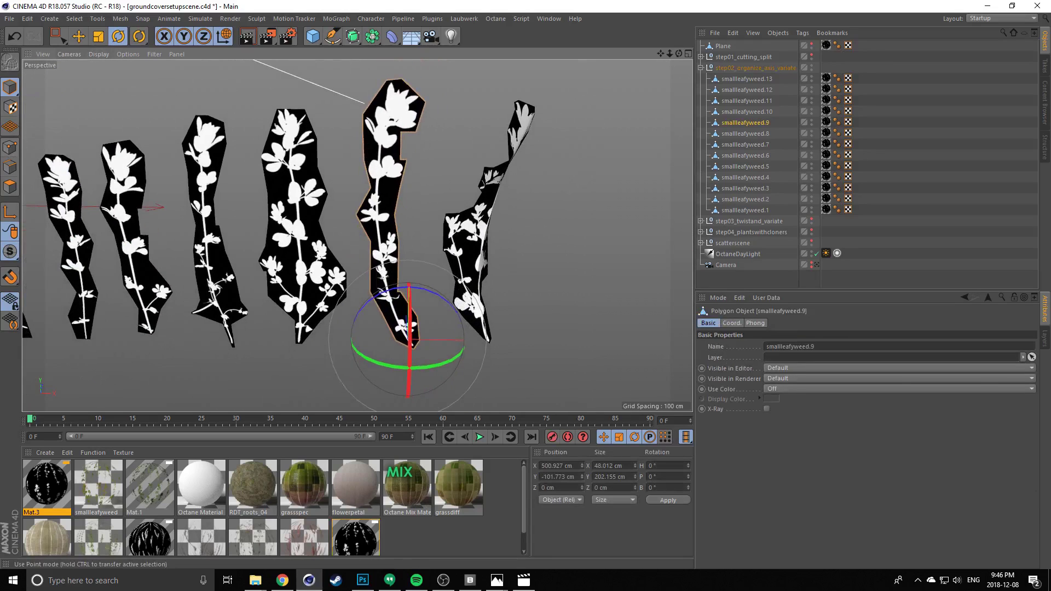
pyautogui.click(8, 152)
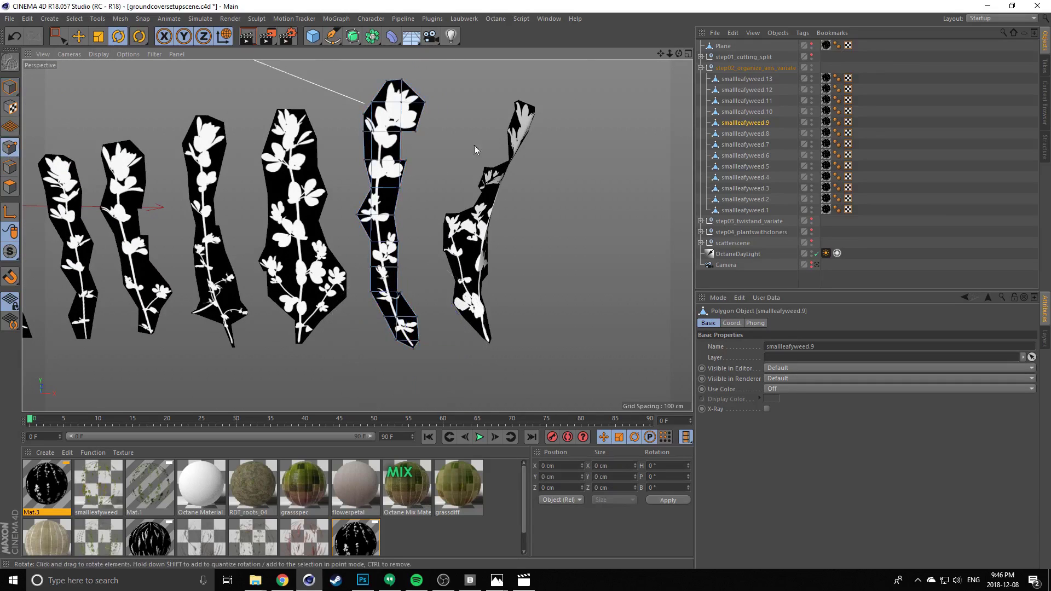
pyautogui.scroll(3, 379, 169)
pyautogui.keyDown('alt'); pyautogui.moveTo(380, 169); pyautogui.dragTo(372, 120); pyautogui.keyUp('alt')
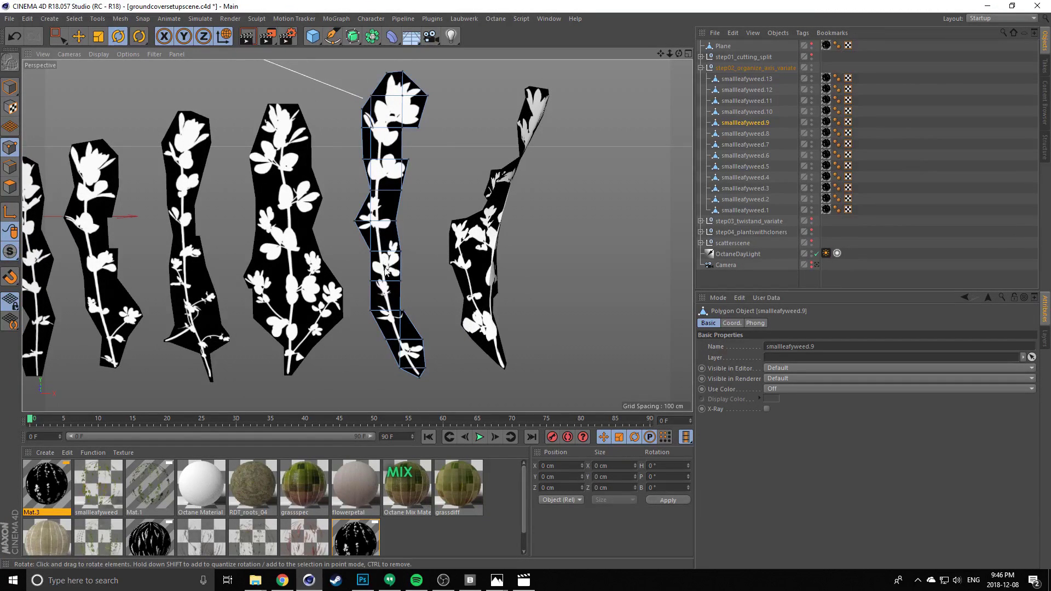
# Add a lengthwise loop cut at about 68% offset along the stem of smallleafyweed.9
pyautogui.press('m')
pyautogui.press('l')
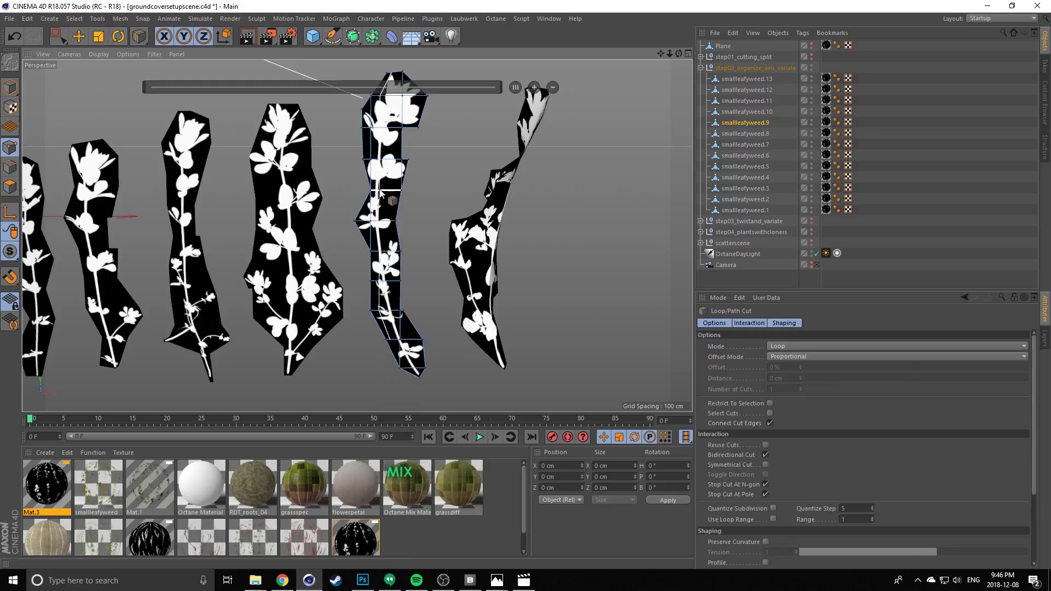
pyautogui.click(381, 191)
pyautogui.keyDown('alt'); pyautogui.moveTo(395, 364); pyautogui.dragTo(399, 315, button='middle'); pyautogui.keyUp('alt')
pyautogui.scroll(6, 399, 315)
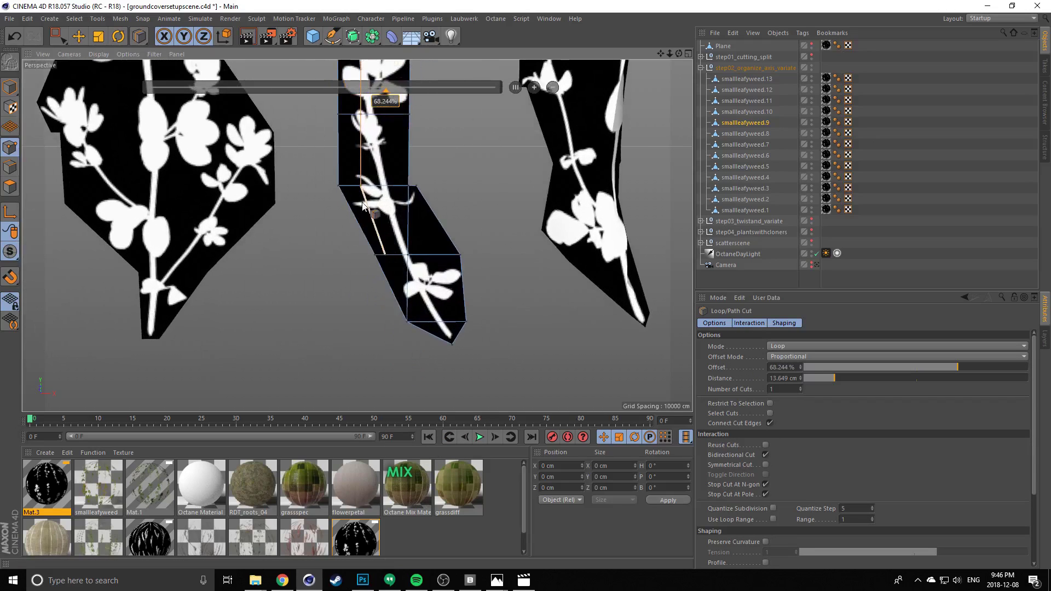
pyautogui.press('0')
pyautogui.keyDown('alt'); pyautogui.moveTo(321, 117); pyautogui.dragTo(345, 193, button='middle'); pyautogui.keyUp('alt')
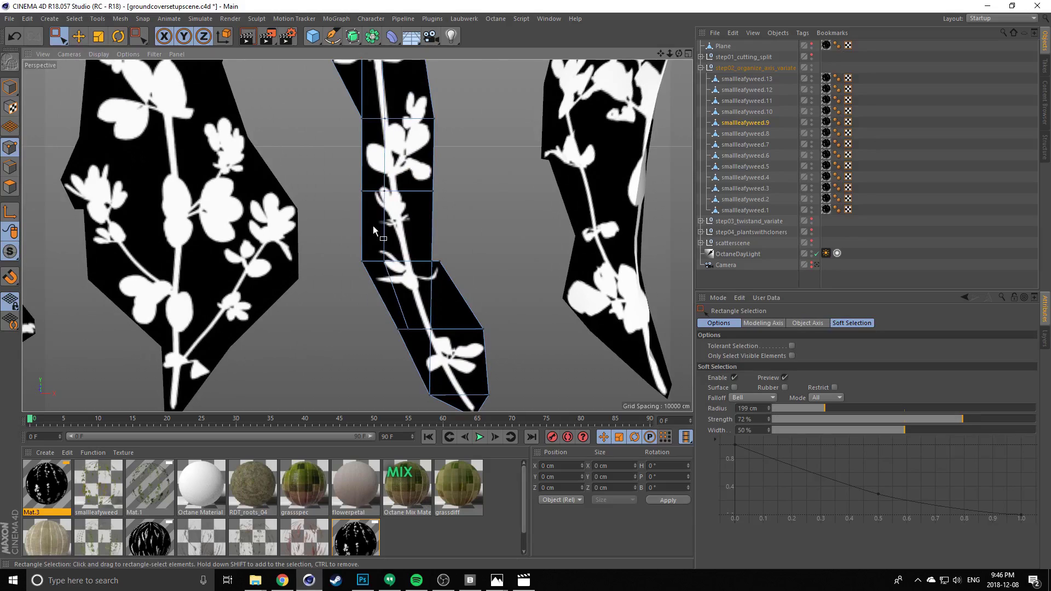
# Add a line cut that follows the stem through the lower bend of smallleafyweed.9
pyautogui.scroll(-4, 372, 225)
pyautogui.scroll(3, 405, 302)
pyautogui.keyDown('alt'); pyautogui.moveTo(414, 300); pyautogui.dragTo(411, 291, button='middle'); pyautogui.keyUp('alt')
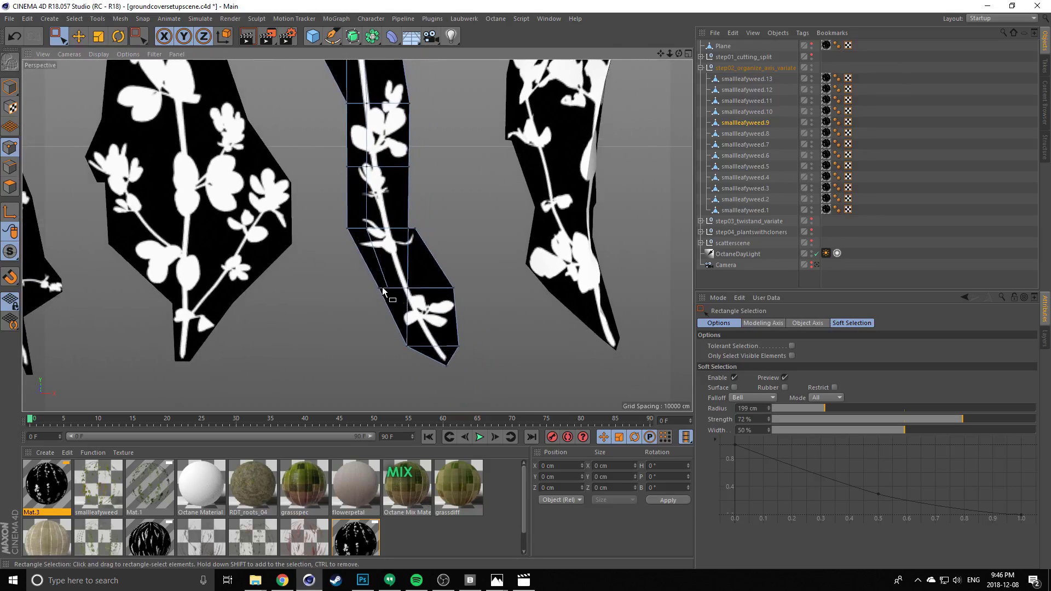
pyautogui.press('k')
pyautogui.press('l')
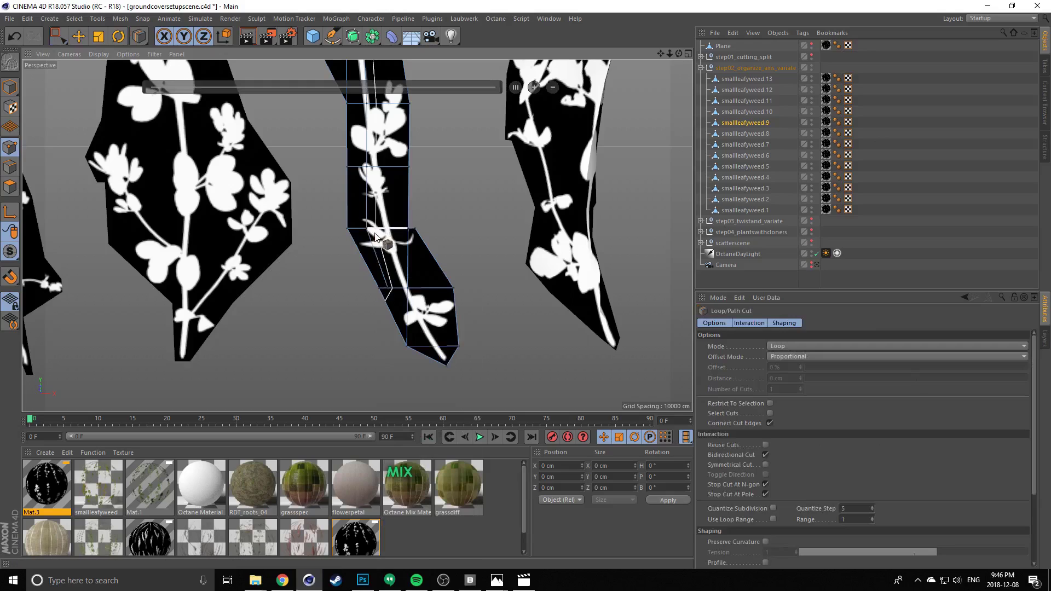
pyautogui.press('k')
pyautogui.press('k')
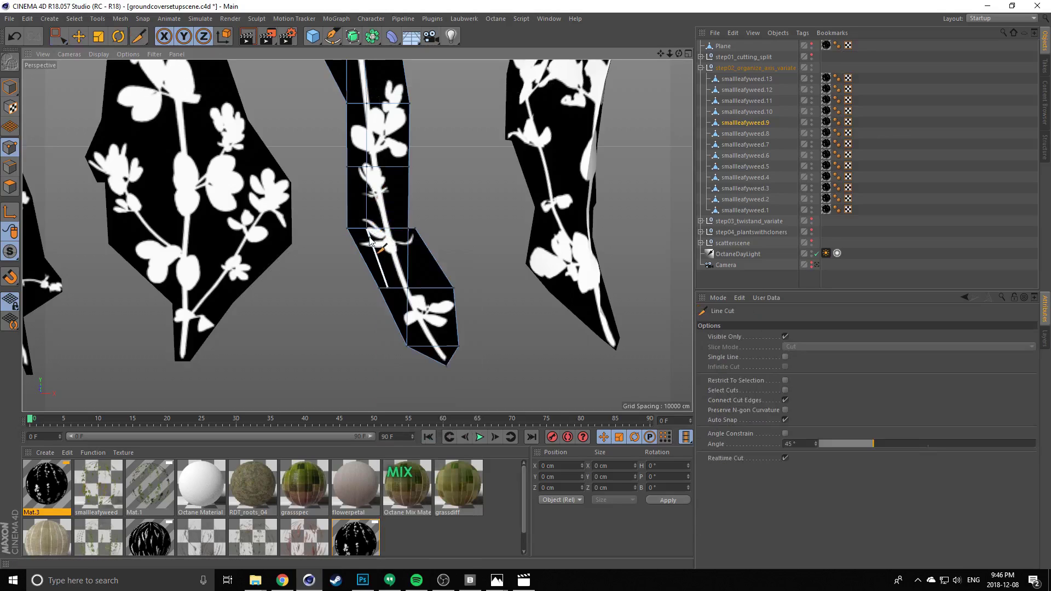
pyautogui.click(367, 168)
pyautogui.press('space')
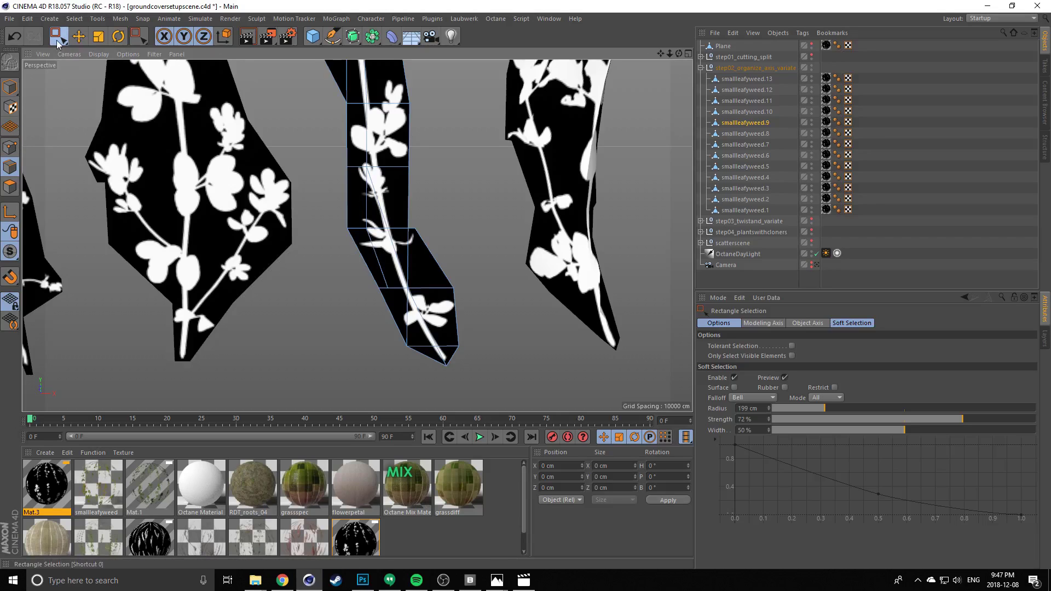
# Try to dissolve the short lengthwise edges at the stem's lower bend, and undo the attempt
pyautogui.moveTo(58, 44); pyautogui.dragTo(87, 35)
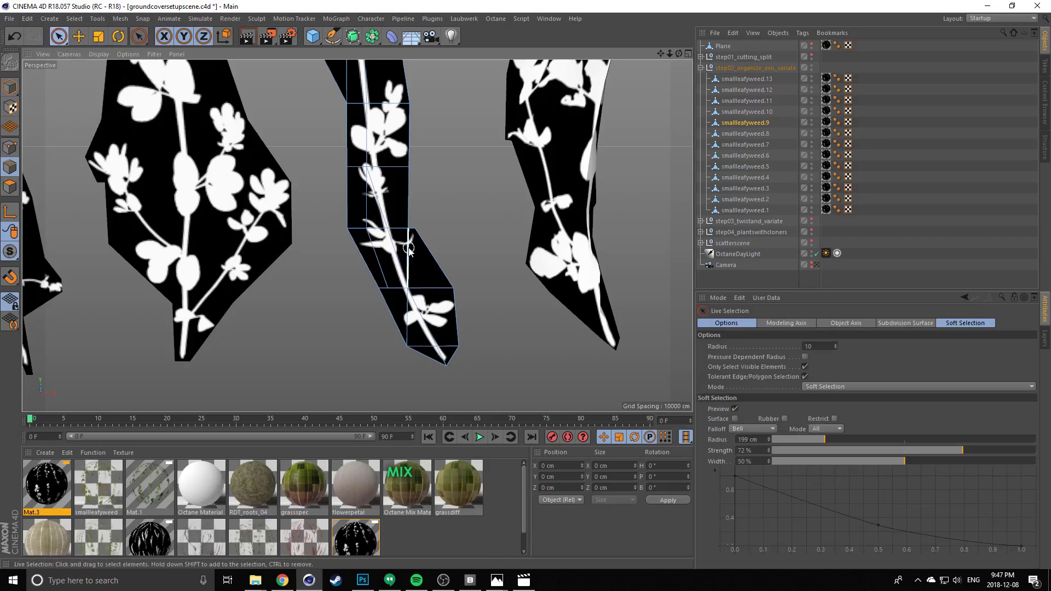
pyautogui.click(367, 212)
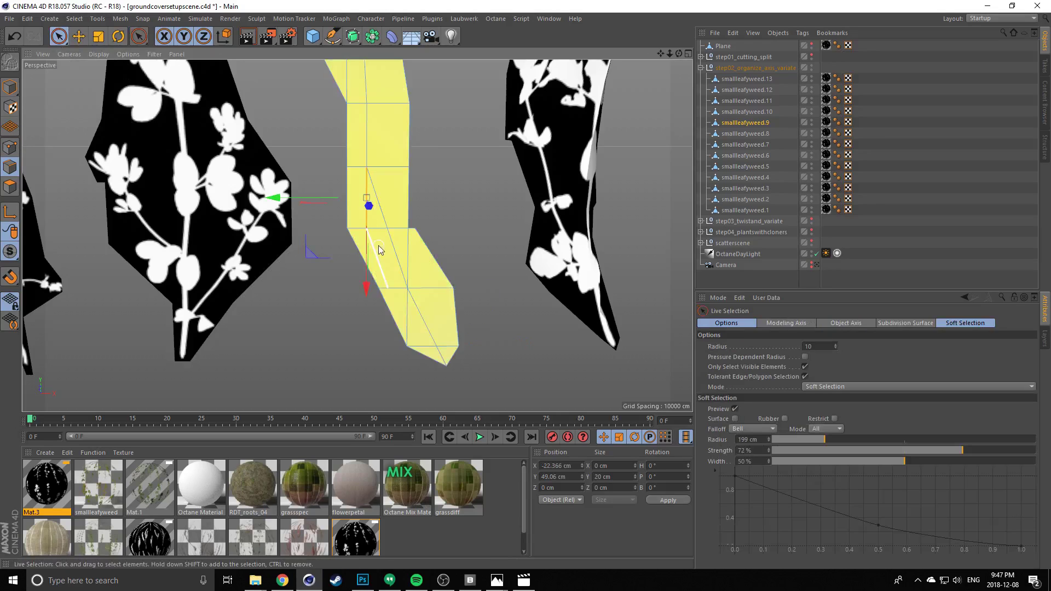
pyautogui.rightClick(408, 261)
pyautogui.click(415, 340)
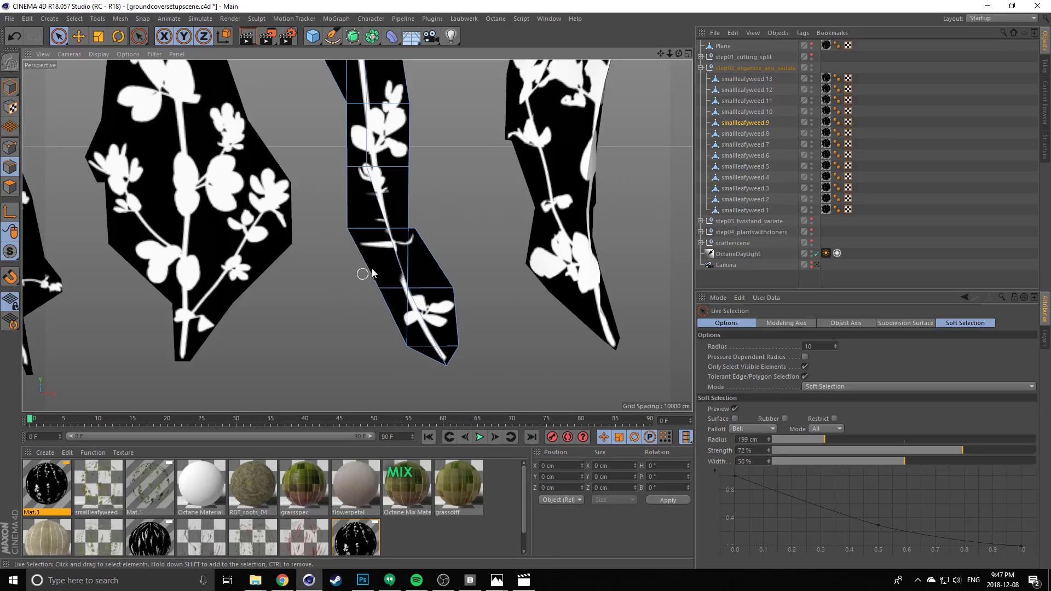
pyautogui.hotkey('ctrl', 'z')
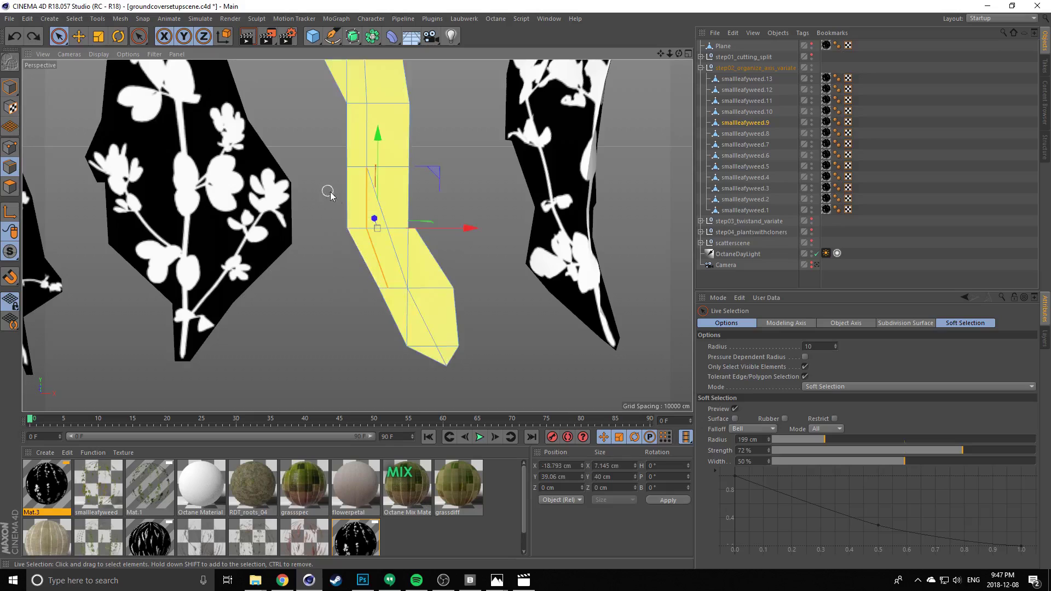
pyautogui.click(305, 133)
pyautogui.keyDown('alt'); pyautogui.moveTo(323, 179); pyautogui.dragTo(361, 224); pyautogui.keyUp('alt')
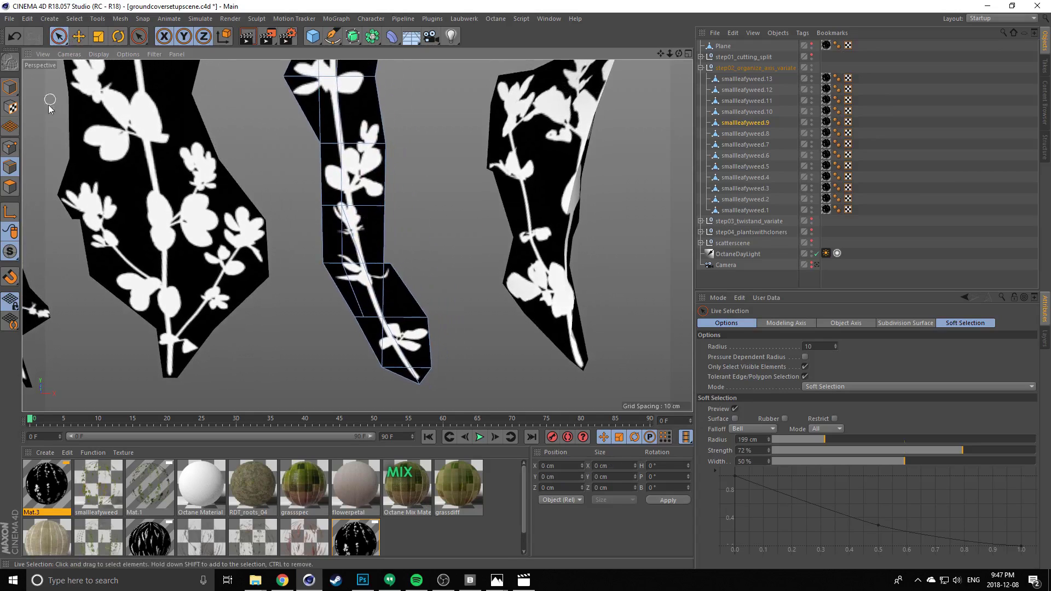
# Return to point editing and, with soft selection off, offset the flower head's right-edge points along Z to about 9 cm
pyautogui.click(11, 150)
pyautogui.scroll(-3, 348, 144)
pyautogui.scroll(-3, 369, 187)
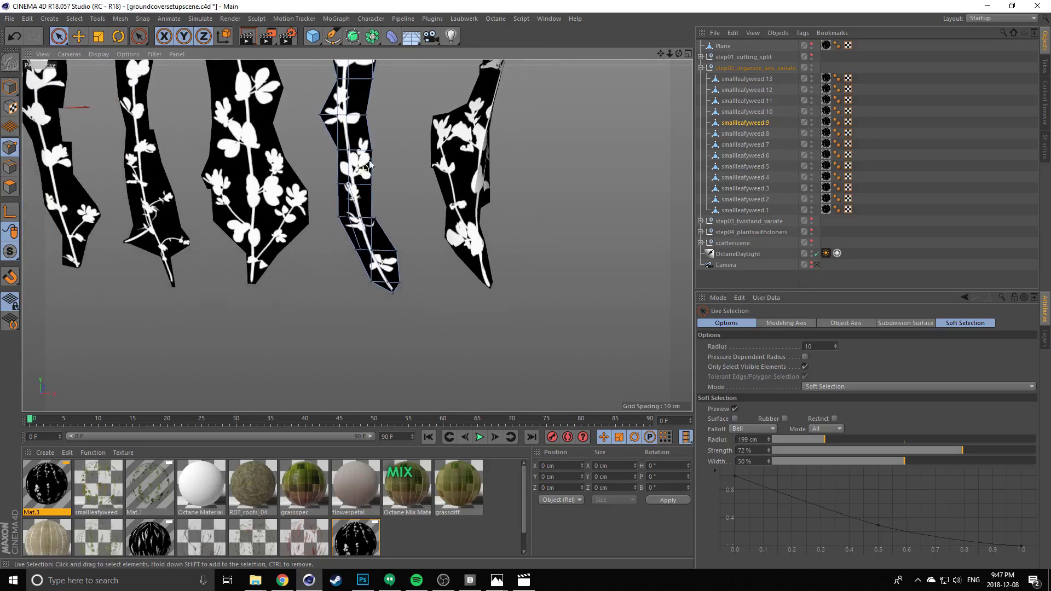
pyautogui.keyDown('alt'); pyautogui.moveTo(371, 128); pyautogui.dragTo(382, 206, button='middle'); pyautogui.keyUp('alt')
pyautogui.moveTo(57, 35); pyautogui.dragTo(94, 72)
pyautogui.keyDown('alt'); pyautogui.moveTo(358, 112); pyautogui.dragTo(354, 234, button='middle'); pyautogui.keyUp('alt')
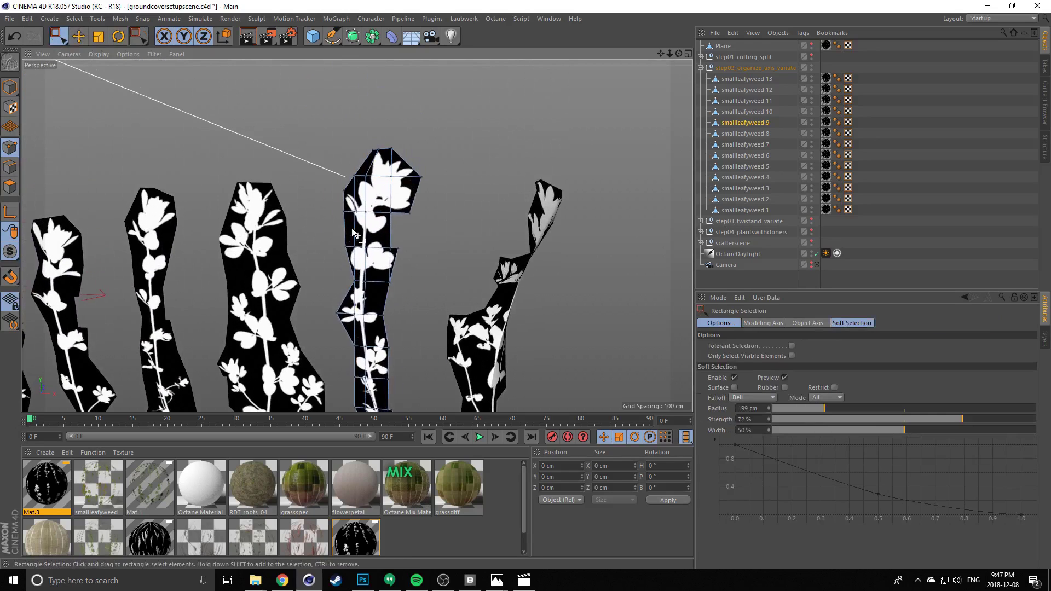
pyautogui.moveTo(403, 150); pyautogui.dragTo(437, 224)
pyautogui.keyDown('alt'); pyautogui.moveTo(346, 178); pyautogui.dragTo(467, 193); pyautogui.keyUp('alt')
pyautogui.click(734, 379)
pyautogui.keyDown('alt'); pyautogui.moveTo(275, 234); pyautogui.dragTo(282, 175); pyautogui.keyUp('alt')
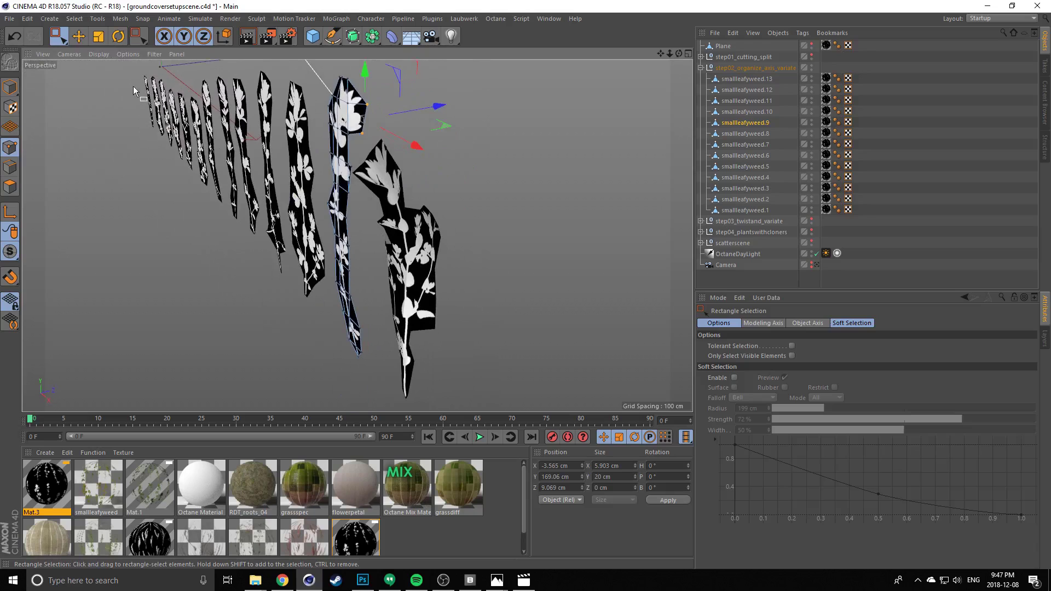
# Move the points on the flower head's left edge in the XZ plane to about X -29 cm and Z 4 cm
pyautogui.keyDown('alt'); pyautogui.moveTo(408, 249); pyautogui.dragTo(460, 232); pyautogui.keyUp('alt')
pyautogui.keyDown('alt'); pyautogui.moveTo(426, 151); pyautogui.dragTo(457, 242); pyautogui.keyUp('alt')
pyautogui.keyDown('alt'); pyautogui.moveTo(515, 161); pyautogui.dragTo(504, 192); pyautogui.keyUp('alt')
pyautogui.scroll(5, 379, 124)
pyautogui.keyDown('alt'); pyautogui.moveTo(402, 113); pyautogui.dragTo(330, 129); pyautogui.keyUp('alt')
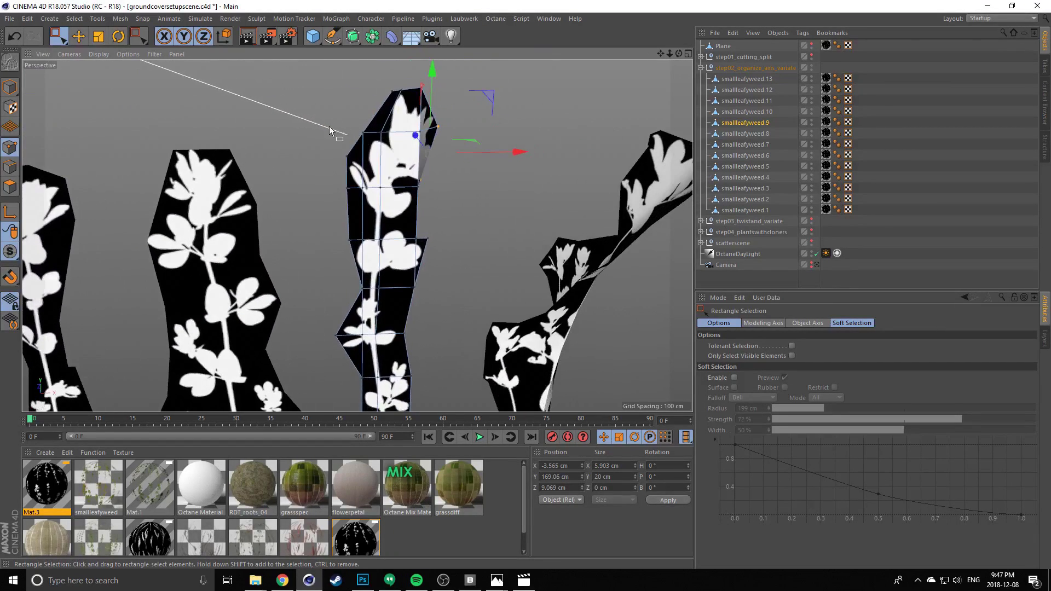
pyautogui.keyDown('alt'); pyautogui.moveTo(356, 253); pyautogui.dragTo(406, 157); pyautogui.keyUp('alt')
pyautogui.keyDown('alt'); pyautogui.moveTo(330, 167); pyautogui.dragTo(321, 138); pyautogui.keyUp('alt')
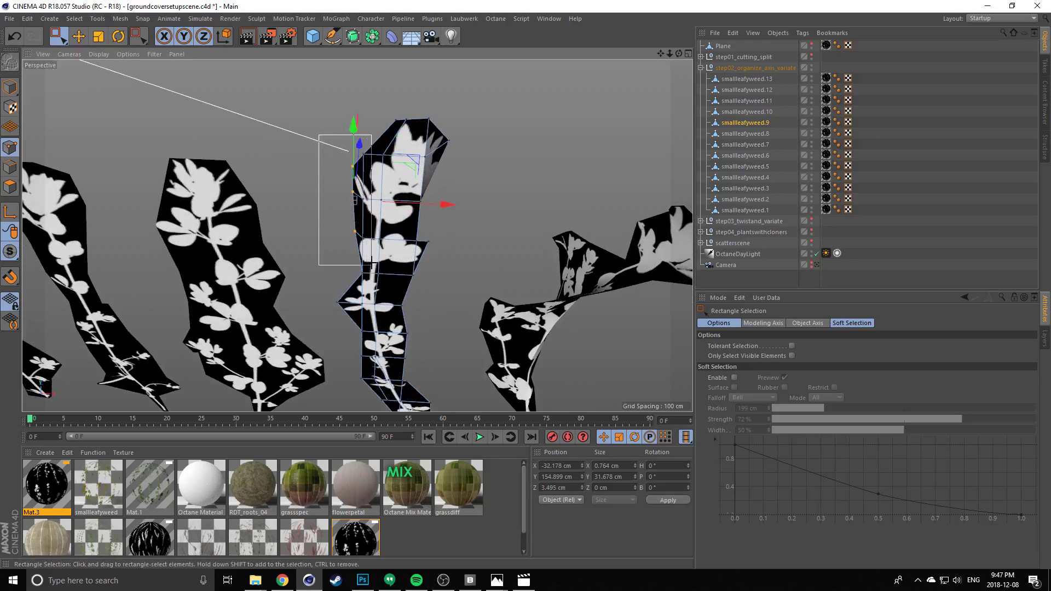
pyautogui.keyDown('alt'); pyautogui.moveTo(388, 183); pyautogui.dragTo(381, 241); pyautogui.keyUp('alt')
pyautogui.moveTo(424, 146); pyautogui.dragTo(434, 135)
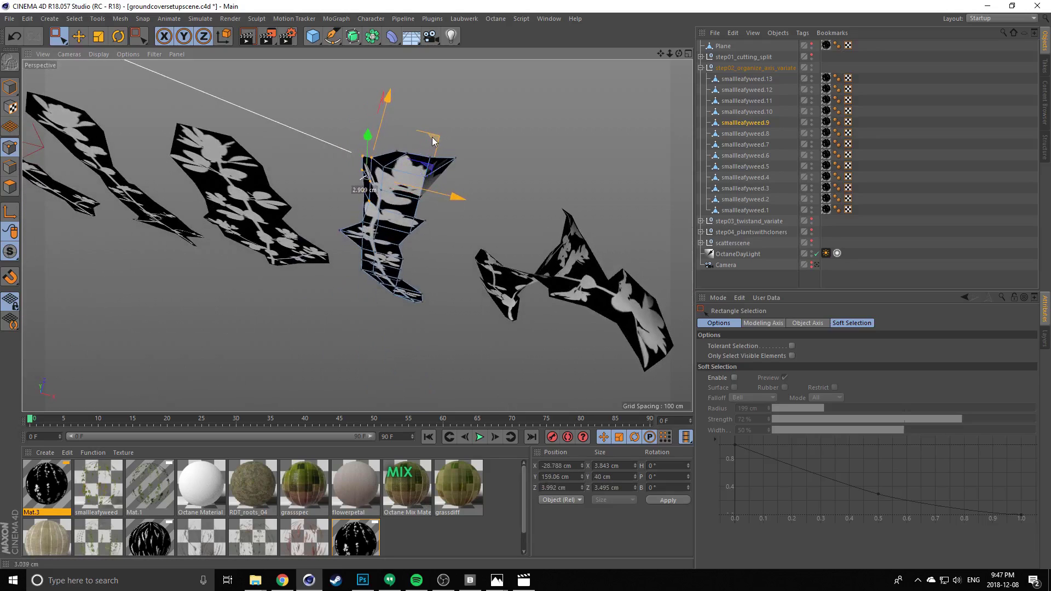
# Try to rotate the flower head's left-edge points, and undo the rotation
pyautogui.press('r')
pyautogui.moveTo(337, 211); pyautogui.dragTo(353, 234)
pyautogui.hotkey('ctrl', 'z')
pyautogui.press('space')
# Offset the mid-stem point on the left edge along Z to about 5.8 cm
pyautogui.keyDown('alt'); pyautogui.moveTo(352, 232); pyautogui.dragTo(361, 274); pyautogui.keyUp('alt')
pyautogui.moveTo(420, 159); pyautogui.dragTo(418, 156)
pyautogui.keyDown('alt'); pyautogui.moveTo(418, 157); pyautogui.dragTo(391, 125); pyautogui.keyUp('alt')
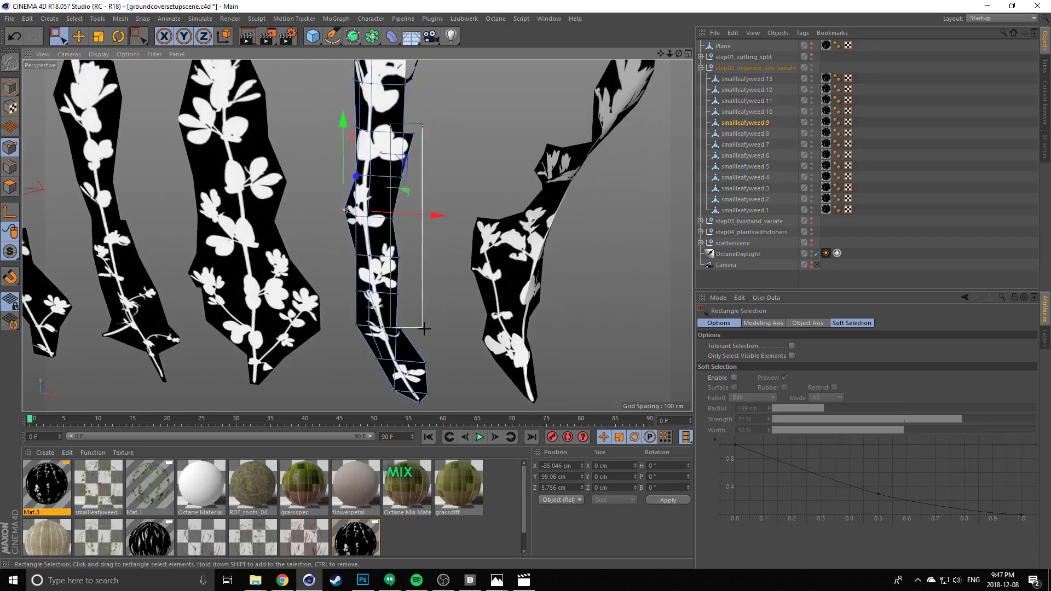
# Work down the stem's right edge and offset the point at the lower bend to about Z 3.4 cm
pyautogui.moveTo(440, 335); pyautogui.dragTo(440, 336)
pyautogui.keyDown('alt'); pyautogui.moveTo(458, 223); pyautogui.dragTo(408, 269); pyautogui.keyUp('alt')
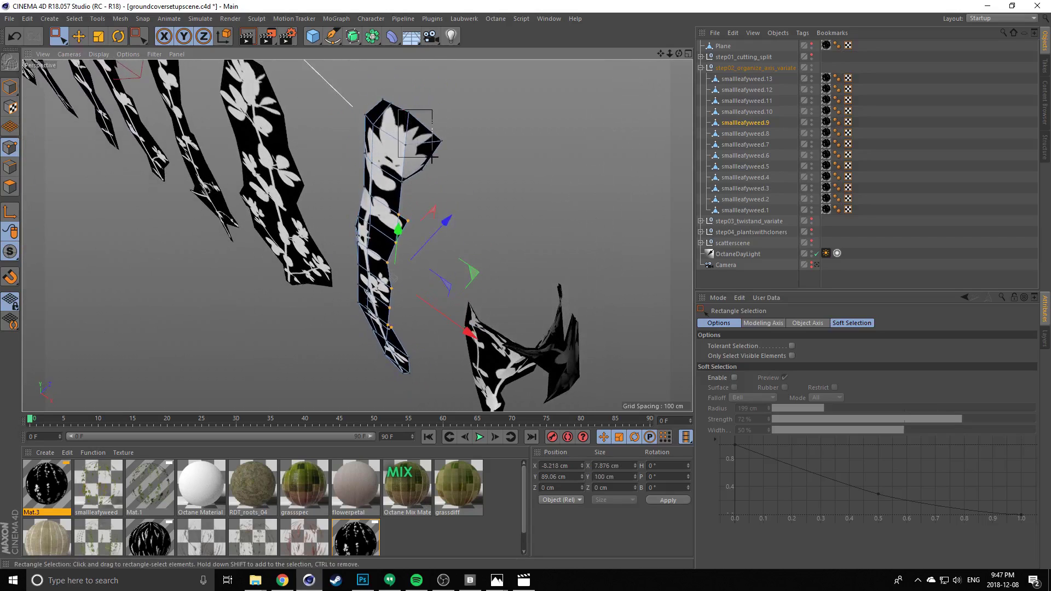
pyautogui.keyDown('alt'); pyautogui.moveTo(394, 173); pyautogui.dragTo(491, 221); pyautogui.keyUp('alt')
pyautogui.keyDown('alt'); pyautogui.moveTo(397, 264); pyautogui.dragTo(353, 209); pyautogui.keyUp('alt')
pyautogui.keyDown('alt'); pyautogui.moveTo(386, 316); pyautogui.dragTo(419, 265); pyautogui.keyUp('alt')
pyautogui.scroll(2, 432, 256)
pyautogui.keyDown('alt'); pyautogui.moveTo(336, 318); pyautogui.dragTo(493, 291); pyautogui.keyUp('alt')
pyautogui.keyDown('alt'); pyautogui.moveTo(493, 292); pyautogui.dragTo(338, 204); pyautogui.keyUp('alt')
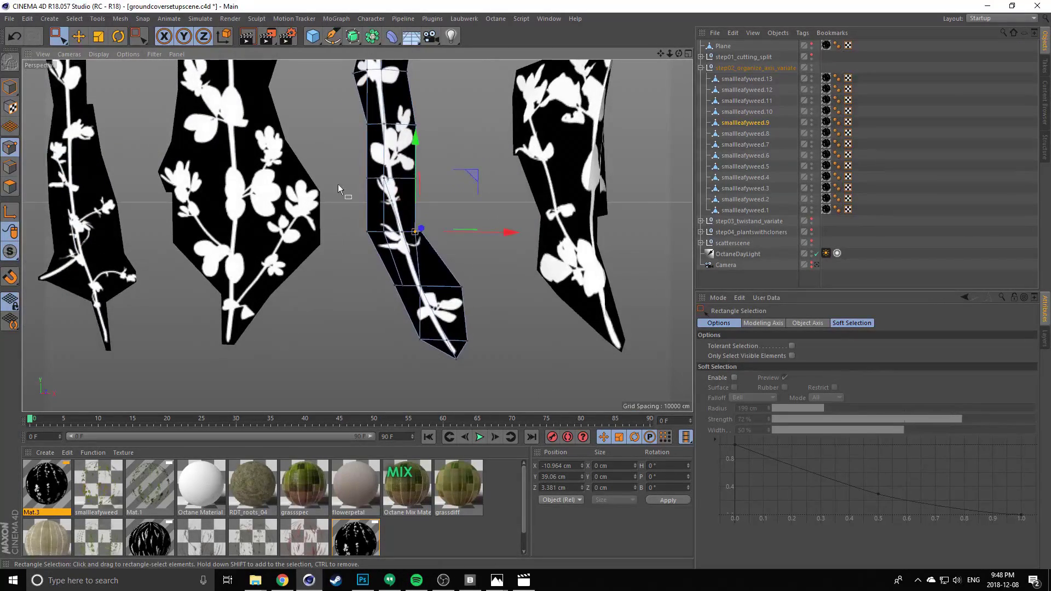
# Move further individual edge points of the lower stem in depth to give the flat strip uneven folds
pyautogui.moveTo(363, 263); pyautogui.dragTo(372, 274)
pyautogui.keyDown('alt'); pyautogui.moveTo(335, 299); pyautogui.dragTo(389, 284); pyautogui.keyUp('alt')
pyautogui.moveTo(448, 212); pyautogui.dragTo(460, 126)
pyautogui.keyDown('alt'); pyautogui.moveTo(324, 63); pyautogui.dragTo(332, 104, button='middle'); pyautogui.keyUp('alt')
pyautogui.moveTo(385, 204); pyautogui.dragTo(386, 205)
pyautogui.keyDown('alt'); pyautogui.moveTo(402, 193); pyautogui.dragTo(445, 133); pyautogui.keyUp('alt')
pyautogui.keyDown('alt'); pyautogui.moveTo(490, 336); pyautogui.dragTo(486, 279, button='middle'); pyautogui.keyUp('alt')
pyautogui.moveTo(464, 284); pyautogui.dragTo(465, 285)
pyautogui.keyDown('alt'); pyautogui.moveTo(357, 234); pyautogui.dragTo(439, 298); pyautogui.keyUp('alt')
pyautogui.moveTo(544, 294); pyautogui.dragTo(551, 269)
# Move the single point on the flower head's right edge to about X -7.6 cm and Z 16 cm
pyautogui.keyDown('alt'); pyautogui.moveTo(474, 196); pyautogui.dragTo(437, 166, button='right'); pyautogui.keyUp('alt')
pyautogui.keyDown('alt'); pyautogui.moveTo(437, 165); pyautogui.dragTo(345, 263, button='middle'); pyautogui.keyUp('alt')
pyautogui.keyDown('alt'); pyautogui.moveTo(344, 264); pyautogui.dragTo(454, 241); pyautogui.keyUp('alt')
pyautogui.keyDown('alt'); pyautogui.moveTo(427, 226); pyautogui.dragTo(446, 209); pyautogui.keyUp('alt')
pyautogui.keyDown('alt'); pyautogui.moveTo(395, 132); pyautogui.dragTo(410, 106); pyautogui.keyUp('alt')
pyautogui.moveTo(402, 105); pyautogui.dragTo(424, 131)
pyautogui.keyDown('alt'); pyautogui.moveTo(418, 143); pyautogui.dragTo(334, 180); pyautogui.keyUp('alt')
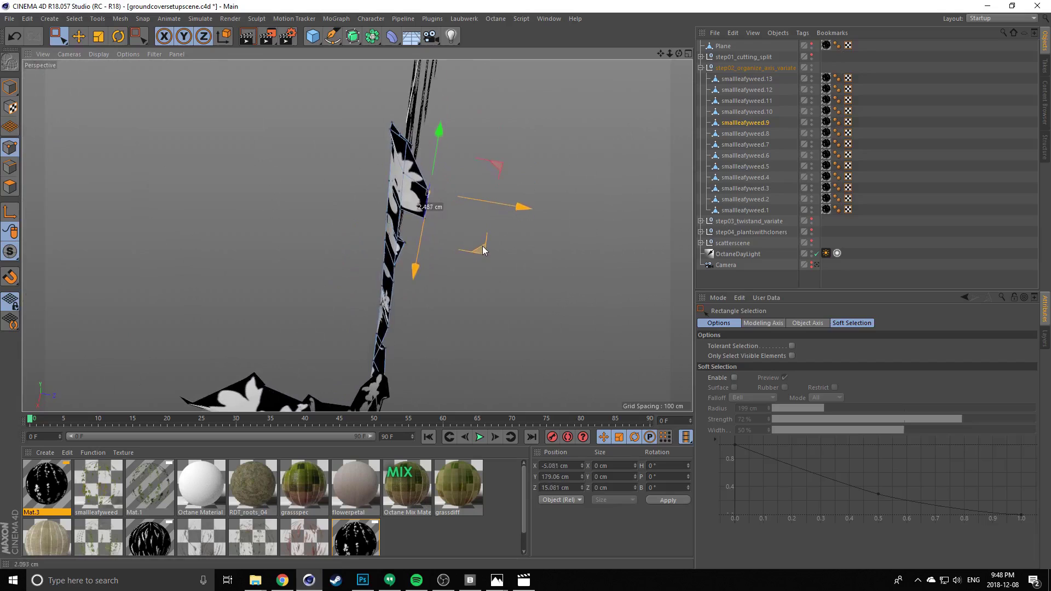
pyautogui.keyDown('alt'); pyautogui.moveTo(483, 245); pyautogui.dragTo(344, 183); pyautogui.keyUp('alt')
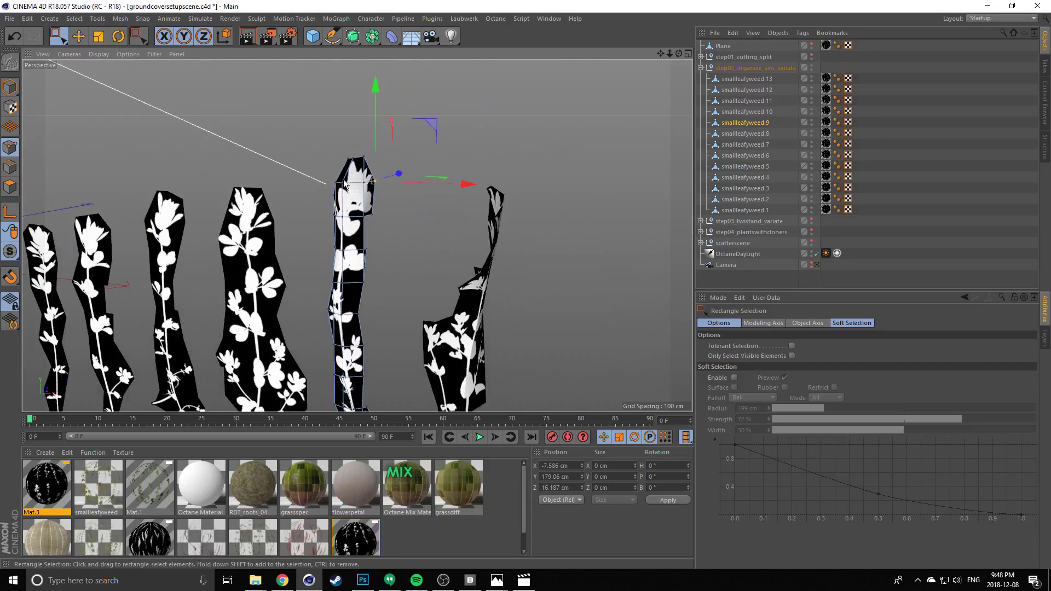
# Turn soft selection back on, select the plant's topmost points, and rotate them to twist the stem
pyautogui.click(734, 377)
pyautogui.scroll(-2, 352, 269)
pyautogui.keyDown('alt'); pyautogui.moveTo(352, 270); pyautogui.dragTo(346, 203, button='middle'); pyautogui.keyUp('alt')
pyautogui.keyDown('alt'); pyautogui.moveTo(346, 202); pyautogui.dragTo(427, 213); pyautogui.keyUp('alt')
pyautogui.press('r')
pyautogui.keyDown('alt'); pyautogui.moveTo(373, 148); pyautogui.dragTo(155, 72); pyautogui.keyUp('alt')
pyautogui.keyDown('alt'); pyautogui.moveTo(332, 96); pyautogui.dragTo(330, 108, button='middle'); pyautogui.keyUp('alt')
pyautogui.keyDown('alt'); pyautogui.moveTo(330, 107); pyautogui.dragTo(385, 188); pyautogui.keyUp('alt')
pyautogui.hotkey('ctrl', 'z')
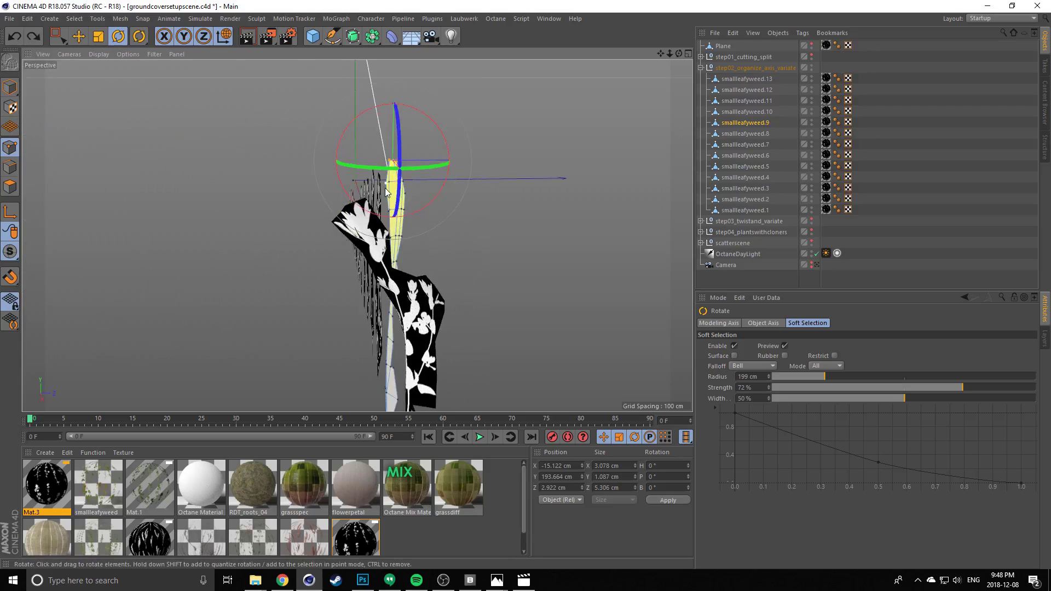
# Try further rotating and moving the soft-selected top, and undo those changes
pyautogui.moveTo(352, 120); pyautogui.dragTo(389, 109)
pyautogui.keyDown('alt'); pyautogui.moveTo(385, 158); pyautogui.dragTo(348, 143); pyautogui.keyUp('alt')
pyautogui.press('e')
pyautogui.moveTo(421, 91); pyautogui.dragTo(518, 181)
pyautogui.keyDown('alt'); pyautogui.moveTo(416, 247); pyautogui.dragTo(593, 238); pyautogui.keyUp('alt')
pyautogui.keyDown('alt'); pyautogui.moveTo(378, 246); pyautogui.dragTo(291, 172); pyautogui.keyUp('alt')
pyautogui.moveTo(275, 121); pyautogui.dragTo(291, 124)
pyautogui.hotkey('ctrl', 'z')
pyautogui.hotkey('ctrl', 'z')
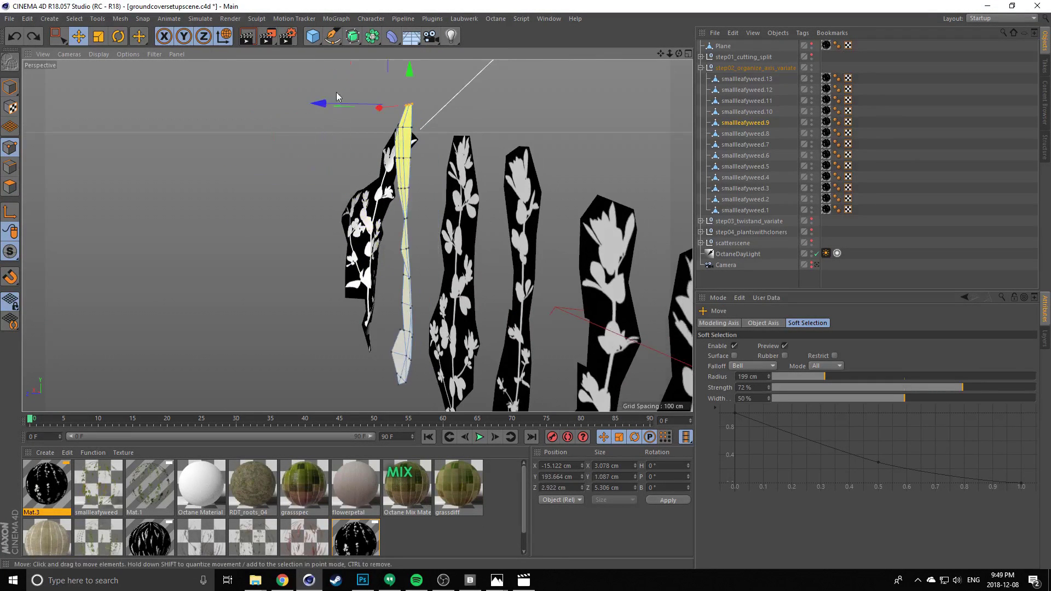
# Move the soft-selected top to about Y 179 cm and Z 23 cm, and rotate it to tilt the flower
pyautogui.keyDown('alt'); pyautogui.moveTo(333, 93); pyautogui.dragTo(319, 107, button='middle'); pyautogui.keyUp('alt')
pyautogui.moveTo(336, 61); pyautogui.dragTo(296, 96)
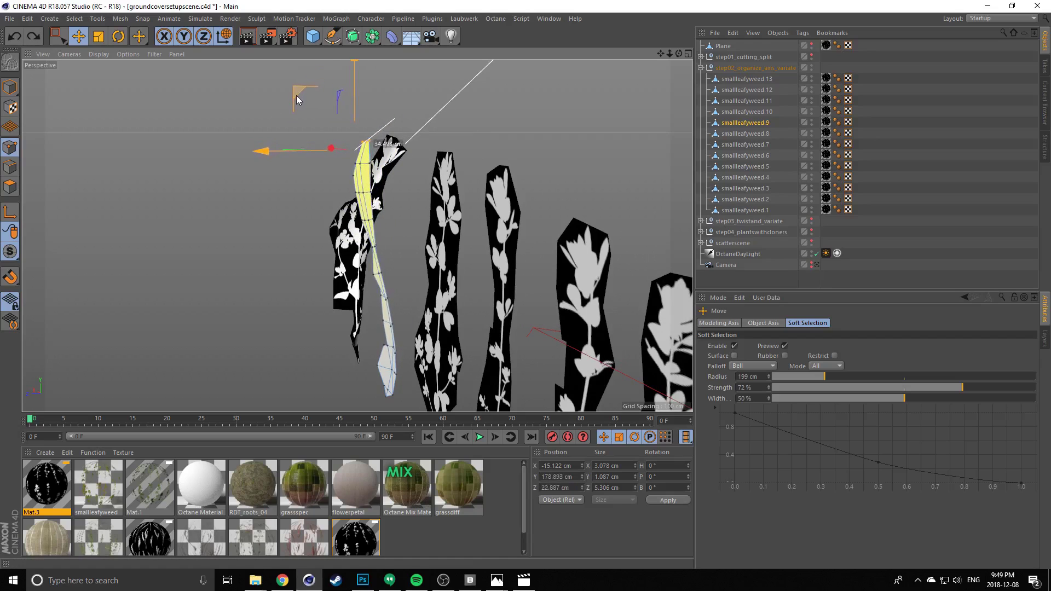
pyautogui.press('r')
pyautogui.moveTo(324, 171); pyautogui.dragTo(463, 197)
pyautogui.keyDown('alt'); pyautogui.moveTo(387, 150); pyautogui.dragTo(629, 207); pyautogui.keyUp('alt')
pyautogui.click(491, 179)
pyautogui.click(7, 90)
# Examine the bent and twisted plants in the step03_twistand_variate group from several angles
pyautogui.keyDown('alt'); pyautogui.moveTo(254, 163); pyautogui.dragTo(536, 232); pyautogui.keyUp('alt')
pyautogui.click(292, 122)
pyautogui.moveTo(250, 227)
pyautogui.keyDown('alt'); pyautogui.mouseDown()
pyautogui.moveTo(474, 228)
pyautogui.moveTo(565, 213)
pyautogui.moveTo(141, 200)
pyautogui.moveTo(347, 210)
pyautogui.moveTo(196, 205)
pyautogui.moveTo(246, 207)
pyautogui.mouseUp(); pyautogui.keyUp('alt')
pyautogui.keyDown('alt'); pyautogui.moveTo(325, 225); pyautogui.dragTo(344, 254); pyautogui.keyUp('alt')
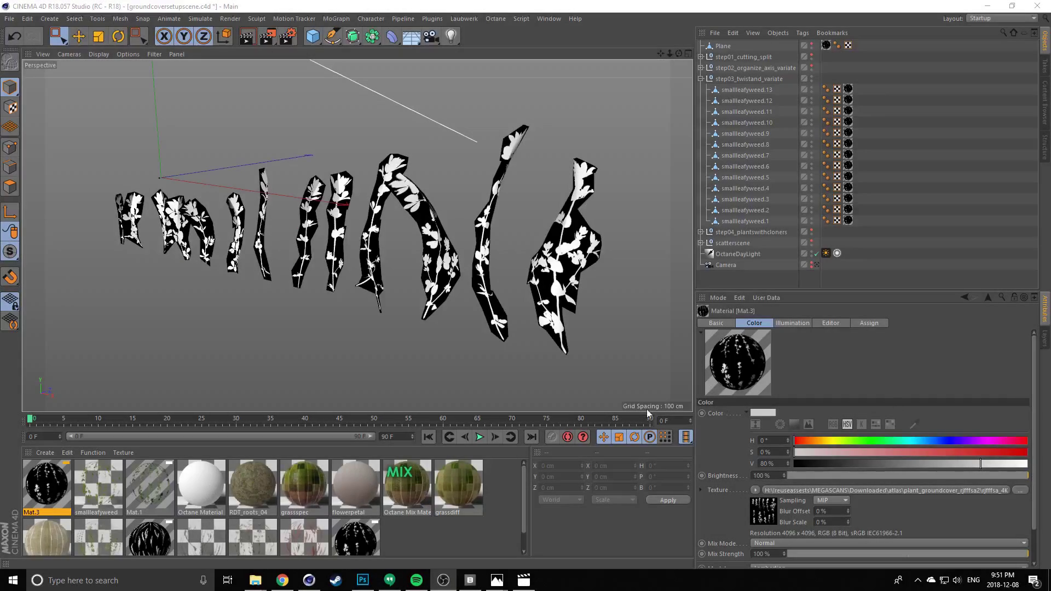
pyautogui.keyDown('alt'); pyautogui.moveTo(351, 320); pyautogui.dragTo(311, 262); pyautogui.keyUp('alt')
pyautogui.keyDown('alt'); pyautogui.moveTo(328, 258); pyautogui.dragTo(453, 246); pyautogui.keyUp('alt')
pyautogui.scroll(3, 454, 242)
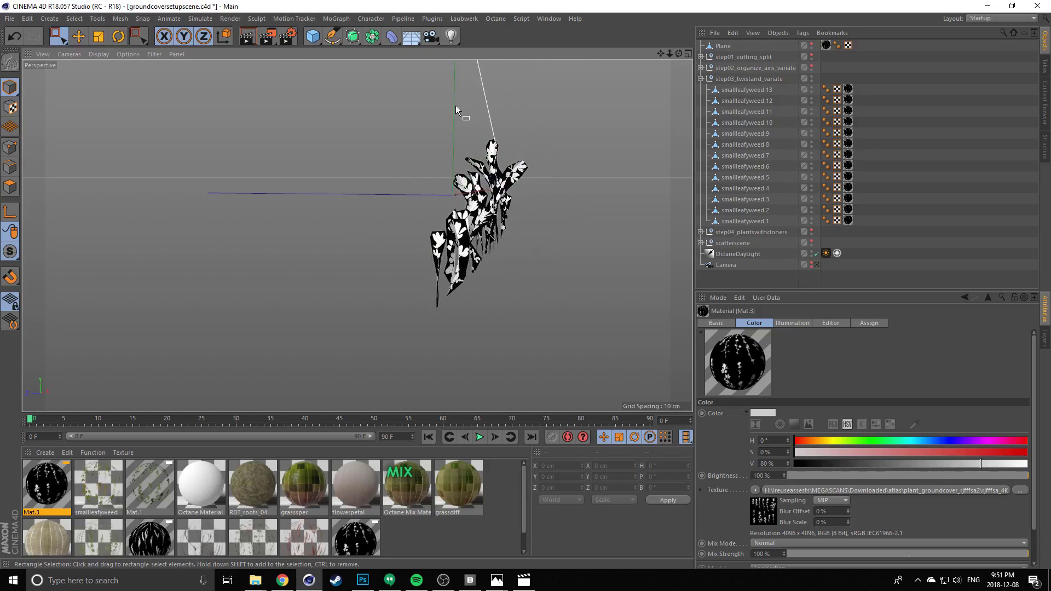
pyautogui.keyDown('alt'); pyautogui.moveTo(476, 213); pyautogui.dragTo(558, 206); pyautogui.keyUp('alt')
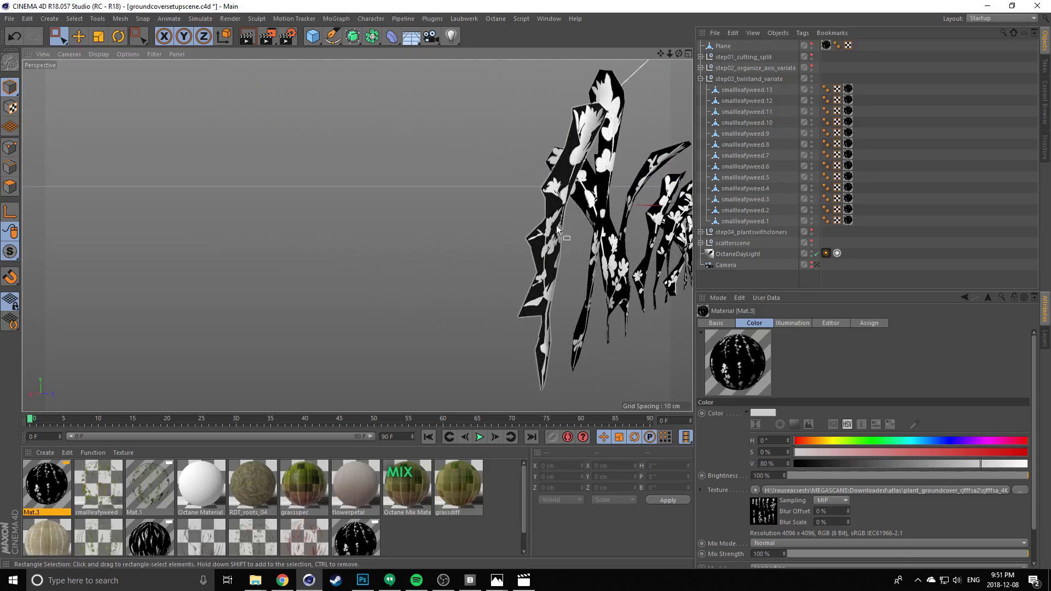
pyautogui.keyDown('alt'); pyautogui.moveTo(572, 135); pyautogui.dragTo(370, 190); pyautogui.keyUp('alt')
pyautogui.keyDown('alt'); pyautogui.moveTo(434, 203); pyautogui.dragTo(402, 213); pyautogui.keyUp('alt')
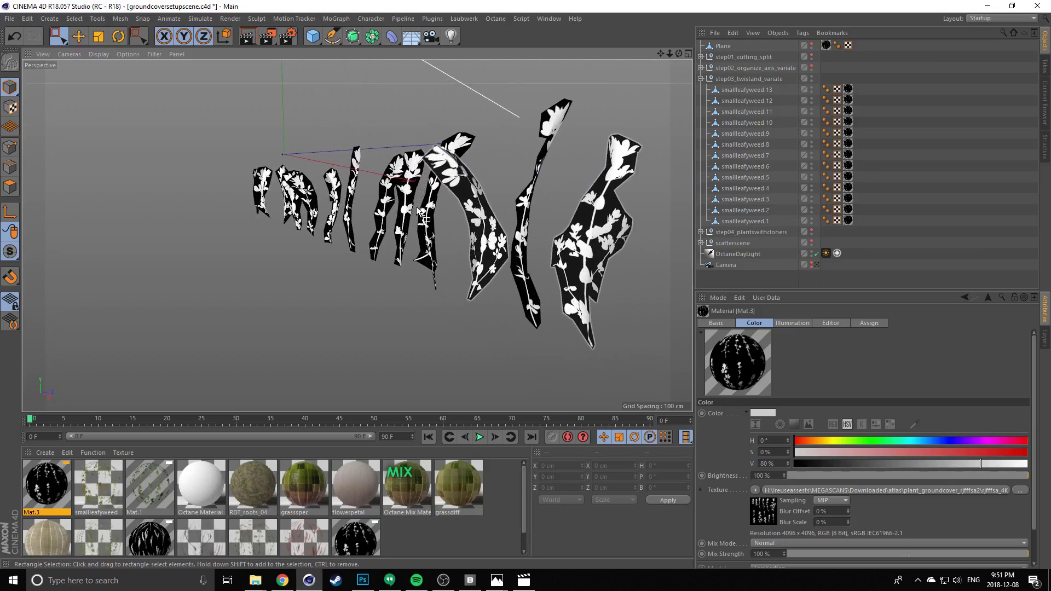
# Open material Mat.3 for editing and copy the shader from its color texture
pyautogui.doubleClick(46, 487)
pyautogui.moveTo(241, 71); pyautogui.dragTo(138, 70)
pyautogui.click(80, 185)
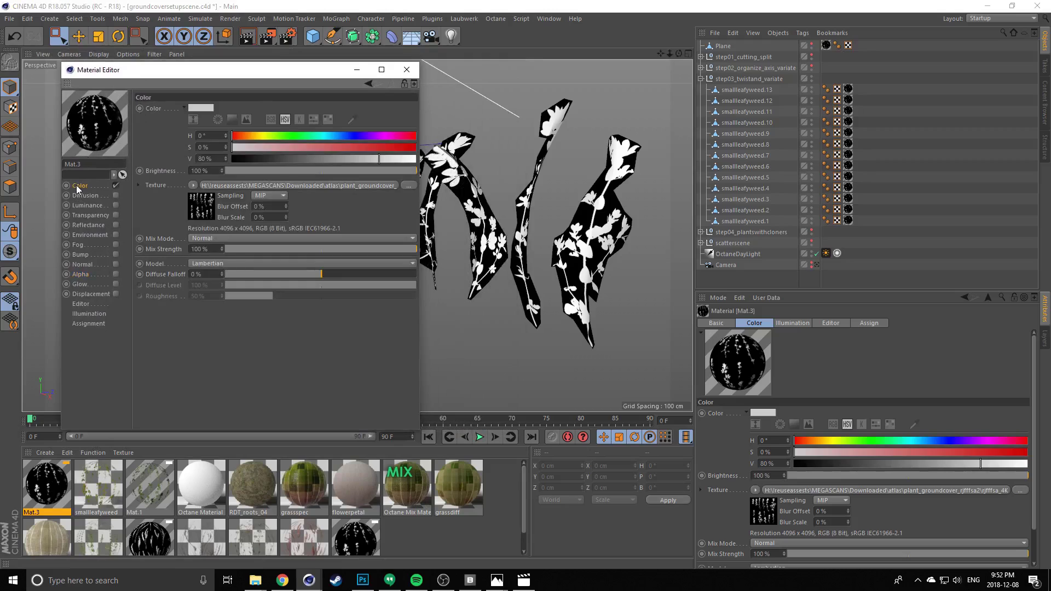
pyautogui.click(192, 185)
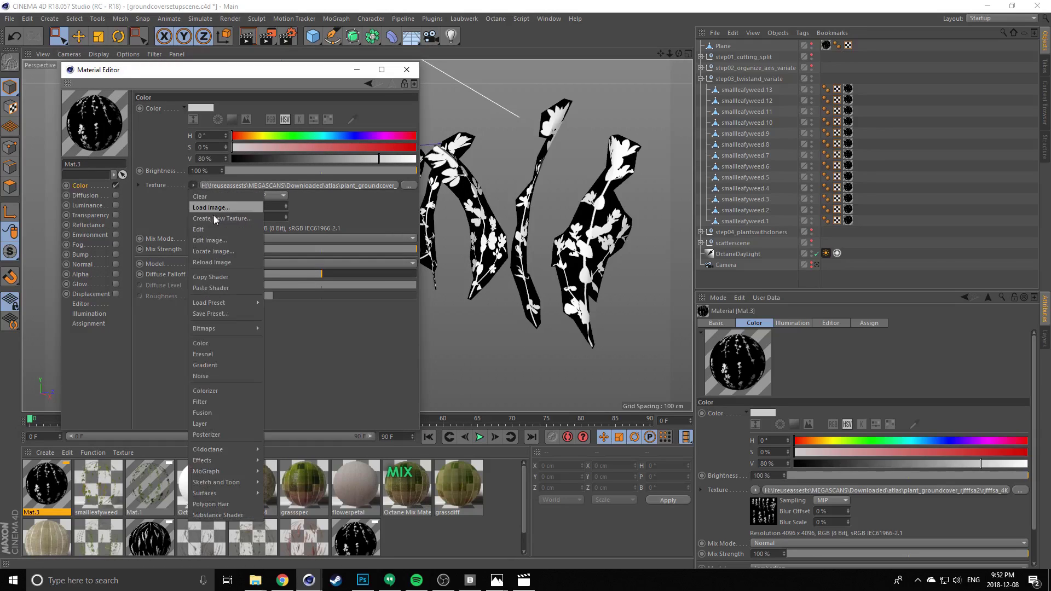
pyautogui.click(206, 277)
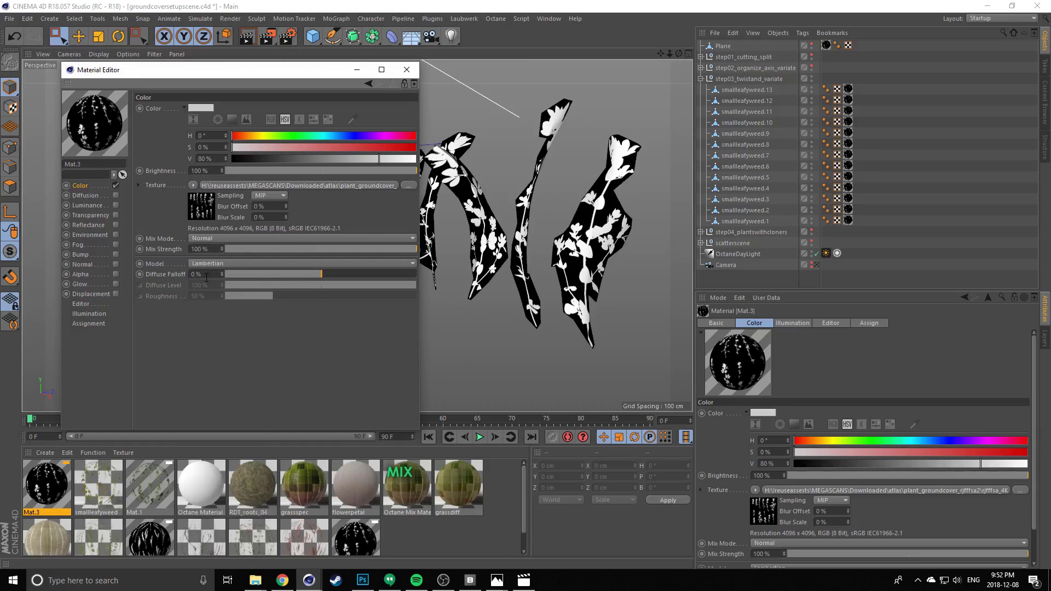
# Enable the Alpha channel of material Mat.3 and paste the copied opacity shader as its texture
pyautogui.click(80, 274)
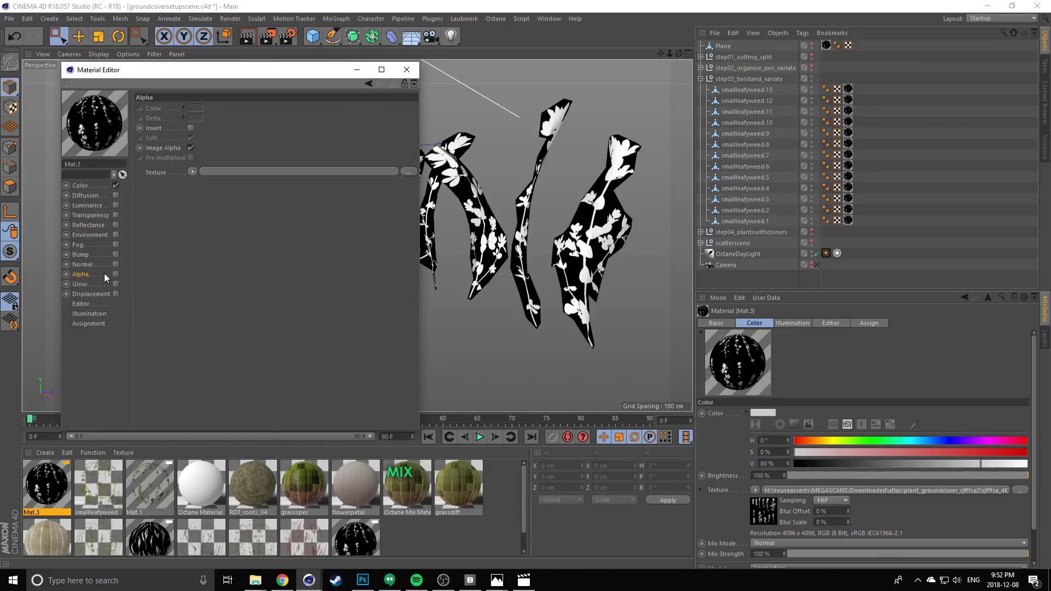
pyautogui.click(115, 275)
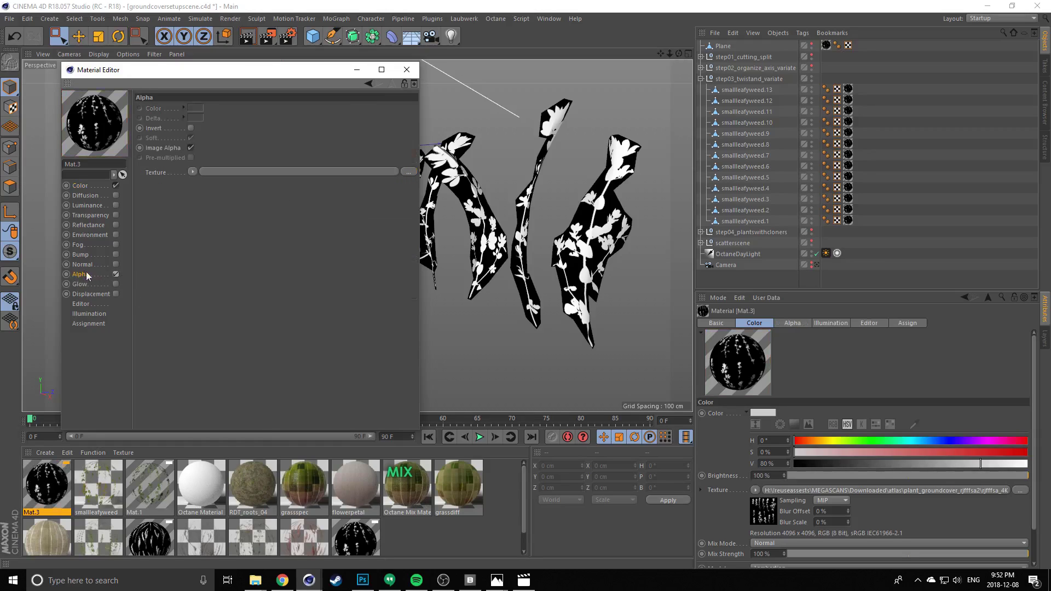
pyautogui.click(192, 171)
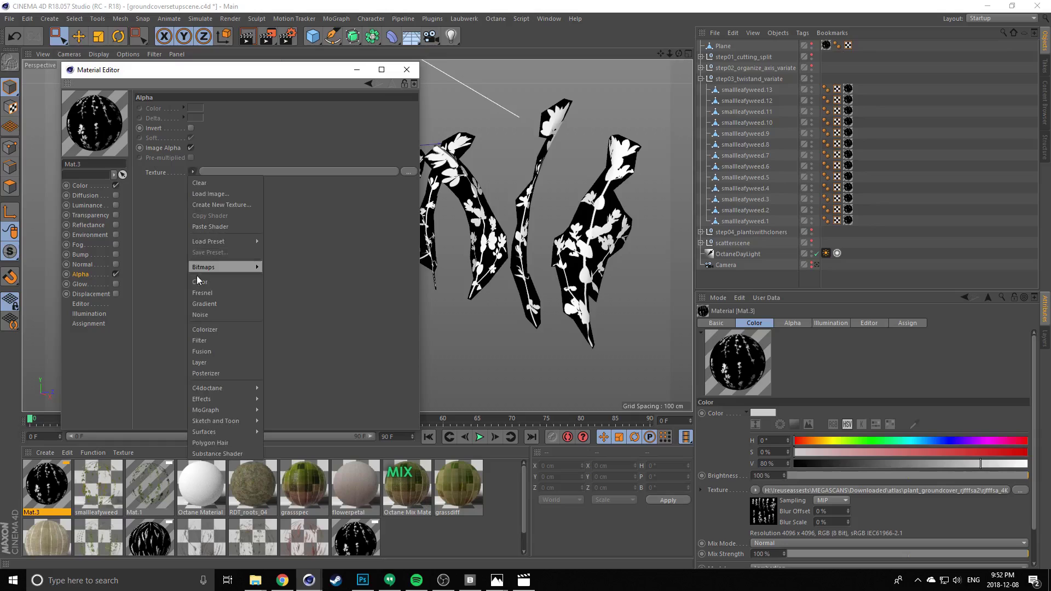
pyautogui.click(204, 226)
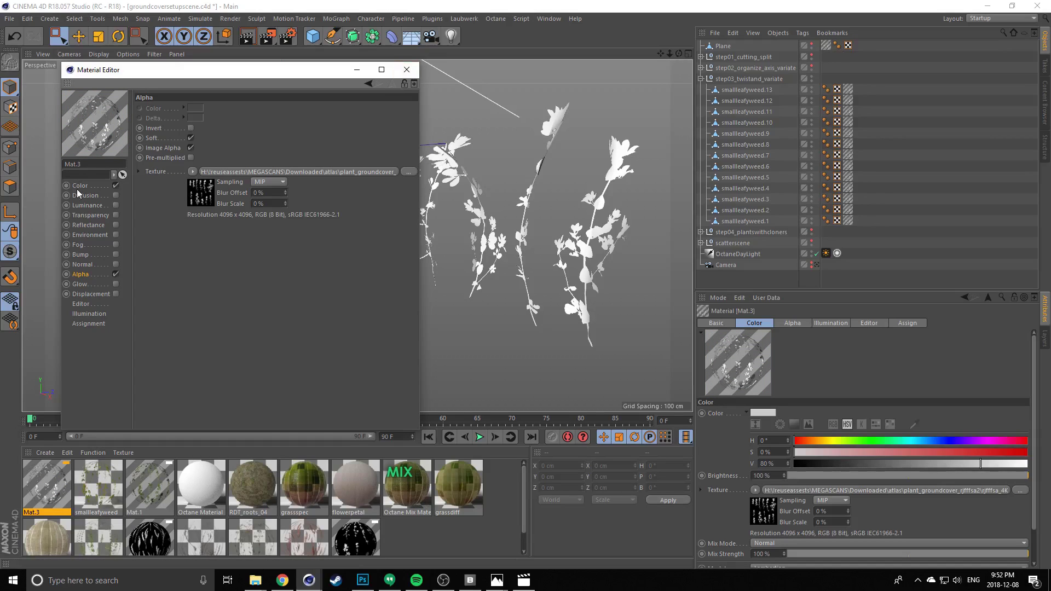
pyautogui.moveTo(498, 208)
pyautogui.keyDown('alt'); pyautogui.mouseDown()
pyautogui.moveTo(462, 217)
pyautogui.moveTo(531, 223)
pyautogui.moveTo(509, 221)
pyautogui.mouseUp(); pyautogui.keyUp('alt')
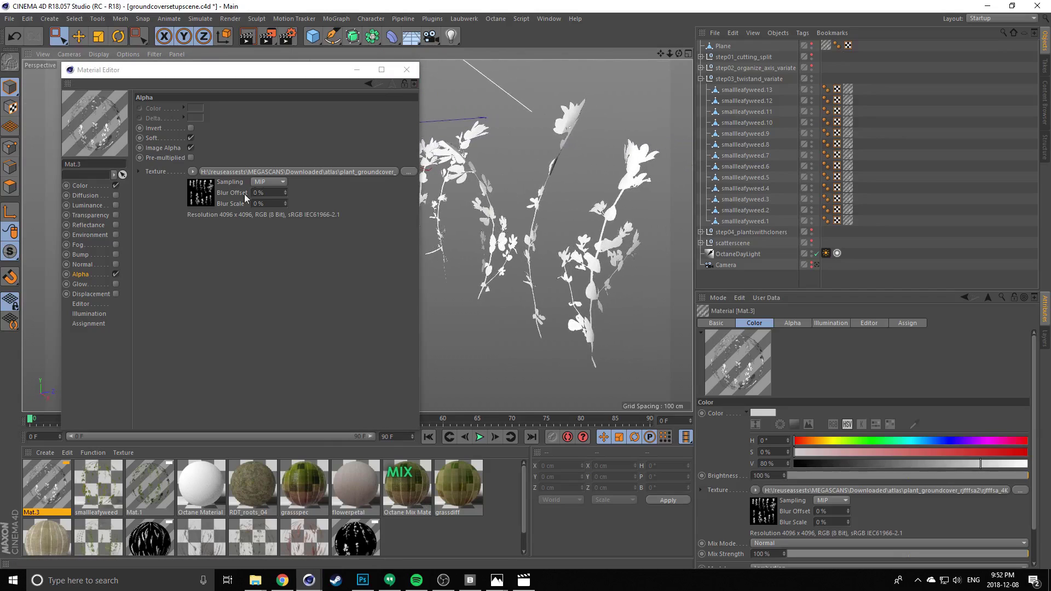
# Replace Mat.3's color texture with rjfffsa_4K_Albedo.jpg from the plant_groundcover_rjfffsa2 folder in File Explorer, and minimize the material editor
pyautogui.click(80, 187)
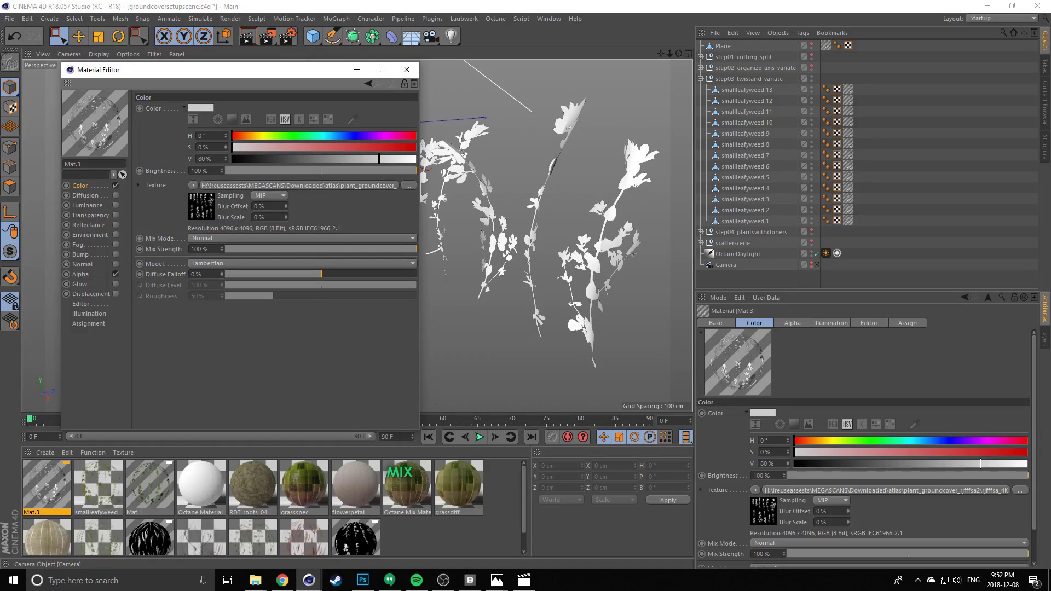
pyautogui.hotkey('alt', 'Tab')
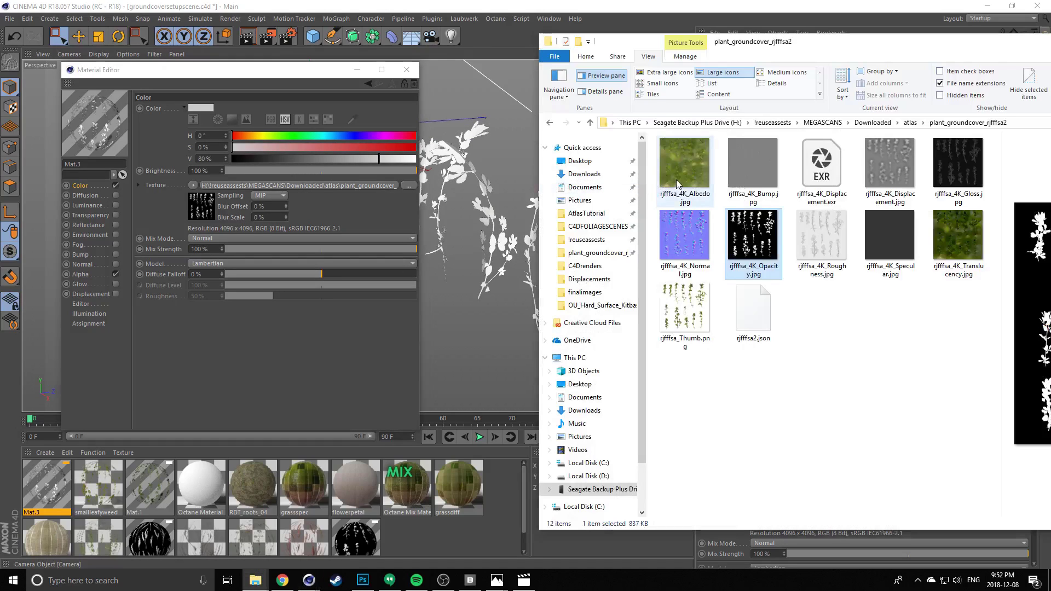
pyautogui.moveTo(681, 170); pyautogui.dragTo(680, 174)
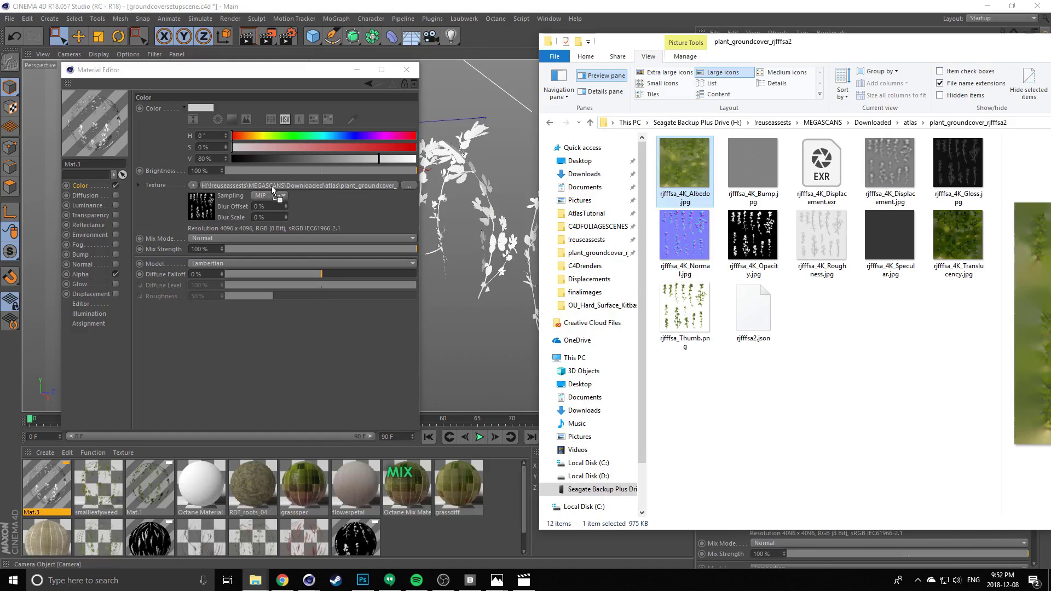
pyautogui.moveTo(274, 190); pyautogui.dragTo(273, 189)
pyautogui.click(587, 328)
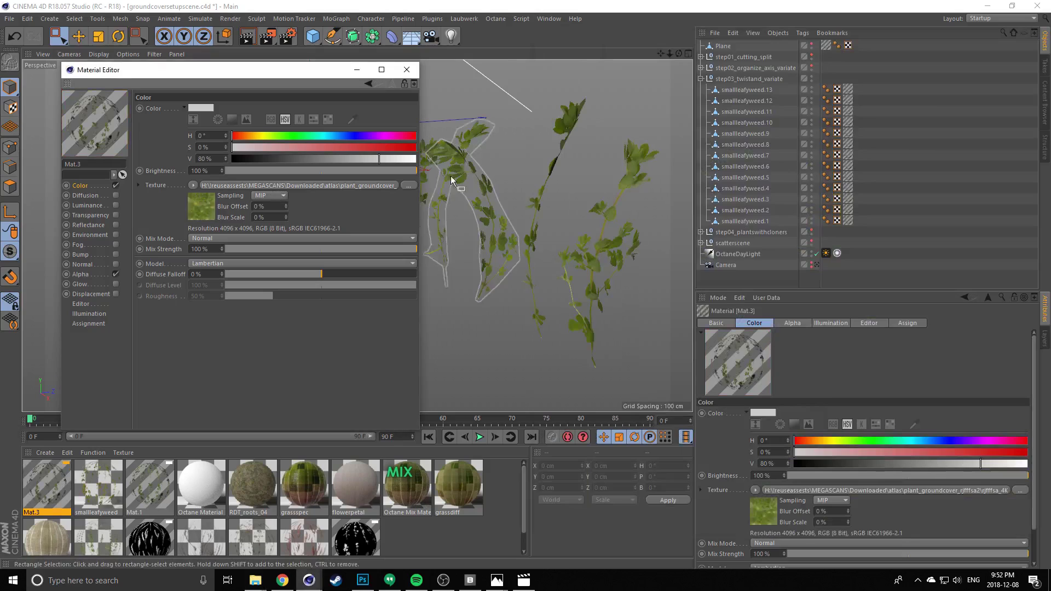
pyautogui.click(356, 70)
# Examine the row of alpha-masked, textured plants in the step03_twistand_variate group from several angles
pyautogui.keyDown('alt'); pyautogui.moveTo(476, 239); pyautogui.dragTo(383, 215); pyautogui.keyUp('alt')
pyautogui.moveTo(500, 220)
pyautogui.keyDown('alt'); pyautogui.mouseDown()
pyautogui.moveTo(415, 210)
pyautogui.moveTo(484, 212)
pyautogui.moveTo(286, 265)
pyautogui.moveTo(364, 287)
pyautogui.moveTo(436, 271)
pyautogui.moveTo(288, 268)
pyautogui.moveTo(301, 255)
pyautogui.moveTo(412, 253)
pyautogui.moveTo(304, 263)
pyautogui.moveTo(411, 227)
pyautogui.moveTo(287, 238)
pyautogui.moveTo(421, 240)
pyautogui.moveTo(313, 284)
pyautogui.moveTo(355, 282)
pyautogui.moveTo(351, 267)
pyautogui.moveTo(383, 268)
pyautogui.moveTo(259, 255)
pyautogui.moveTo(620, 245)
pyautogui.moveTo(590, 246)
pyautogui.mouseUp(); pyautogui.keyUp('alt')
pyautogui.keyDown('alt'); pyautogui.moveTo(284, 252); pyautogui.dragTo(267, 278); pyautogui.keyUp('alt')
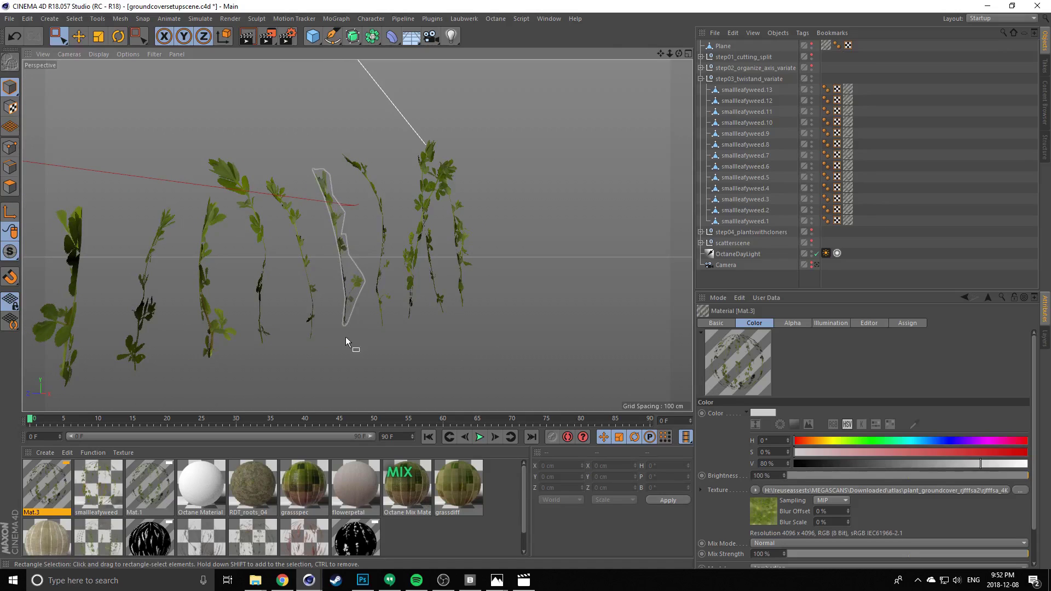
pyautogui.keyDown('alt'); pyautogui.moveTo(289, 311); pyautogui.dragTo(323, 297); pyautogui.keyUp('alt')
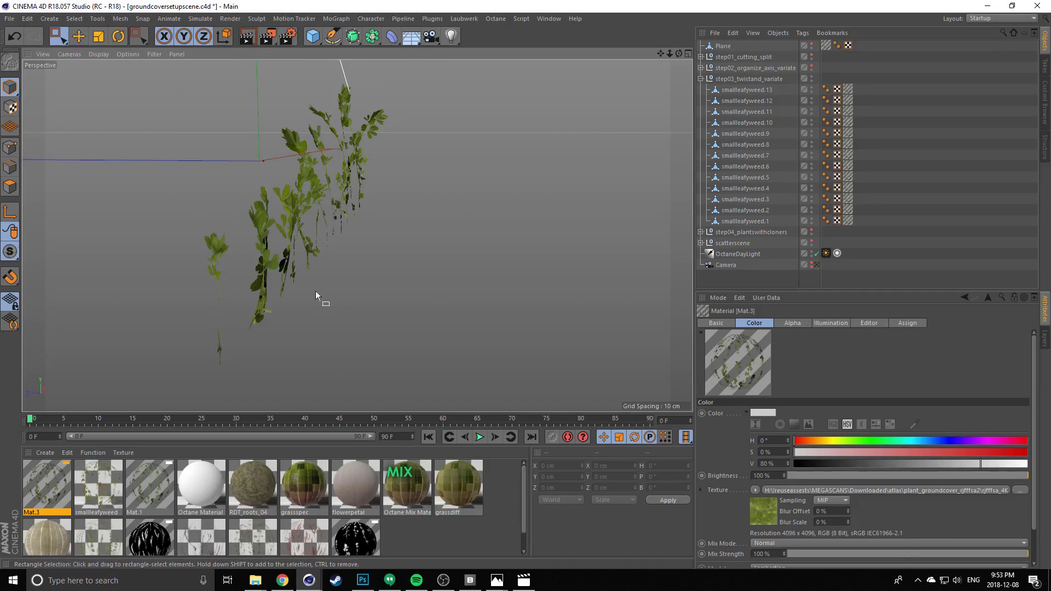
pyautogui.keyDown('alt'); pyautogui.moveTo(343, 284); pyautogui.dragTo(384, 180); pyautogui.keyUp('alt')
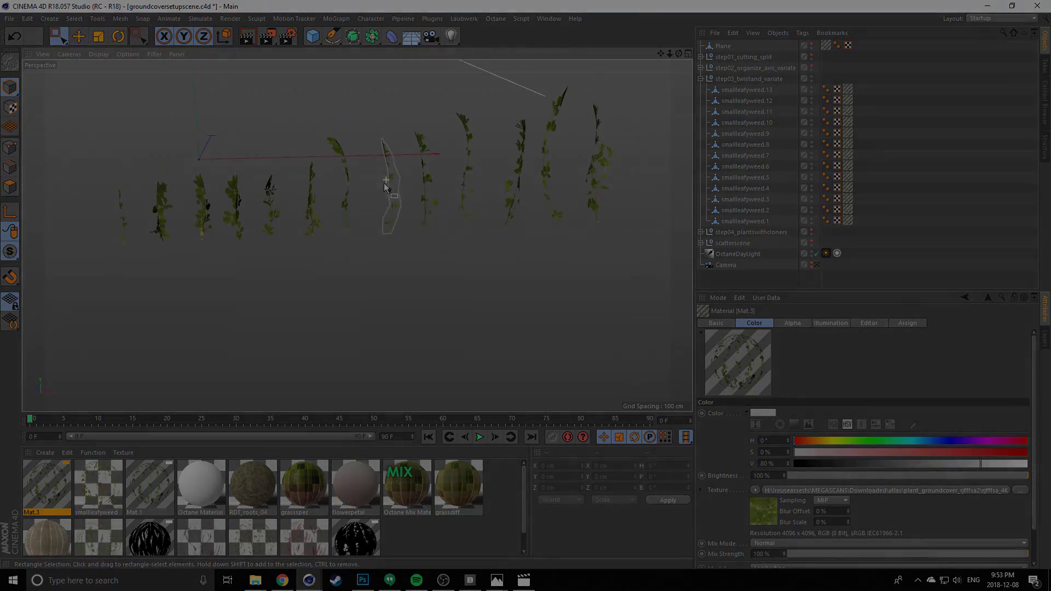